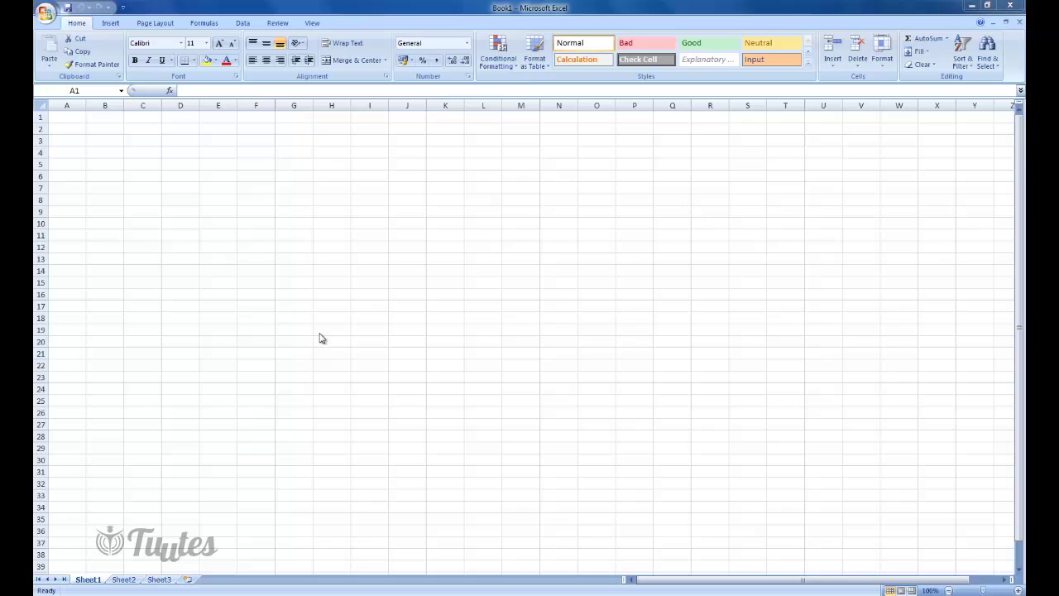
{"action": "left_click", "coordinate": [145, 163]}
{"action": "left_click", "coordinate": [116, 152]}
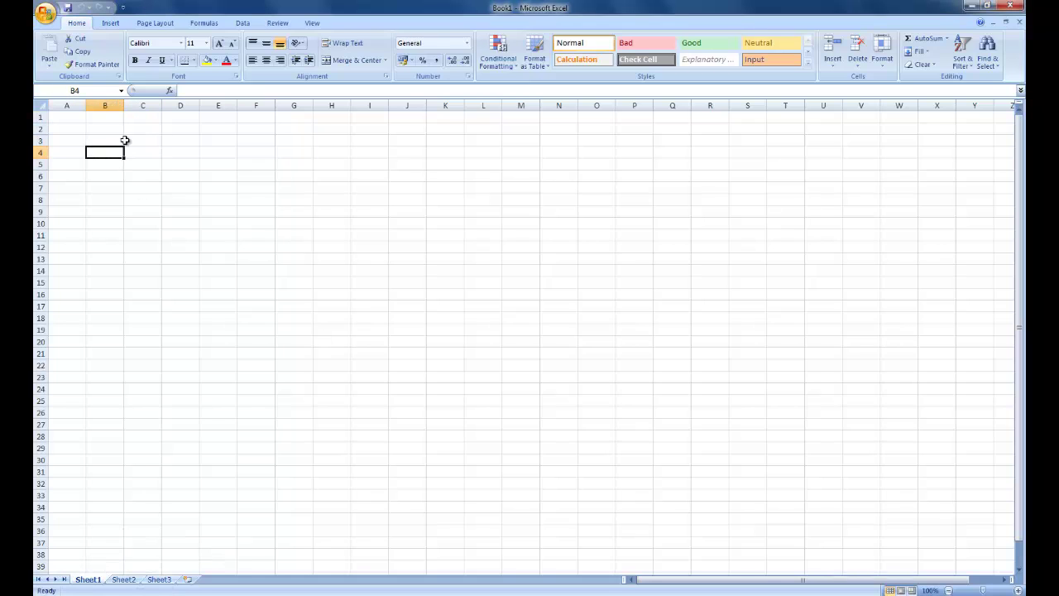
{"action": "left_click", "coordinate": [114, 129]}
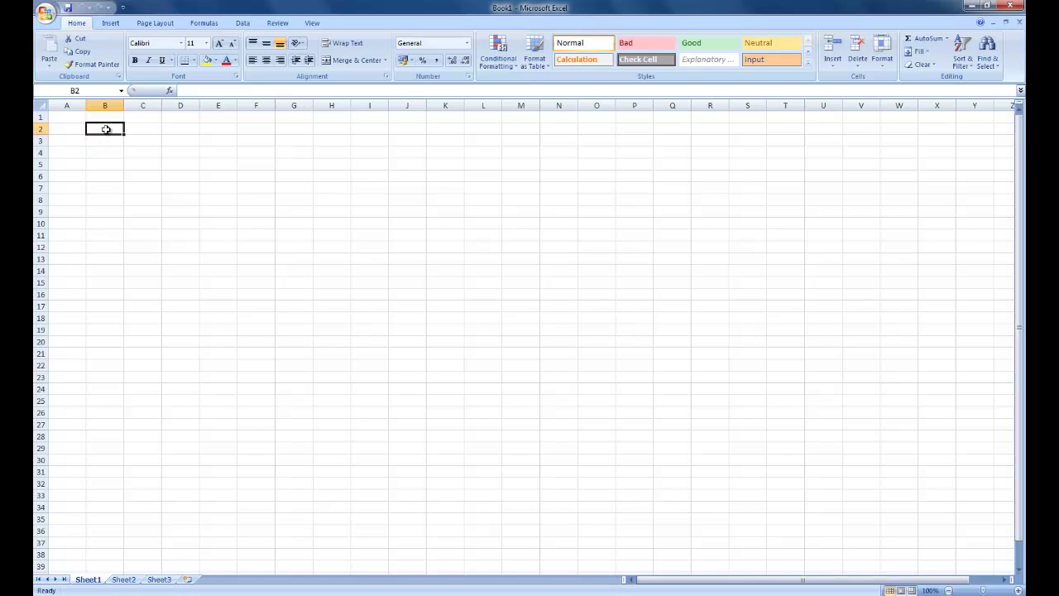
{"action": "left_click", "coordinate": [667, 447]}
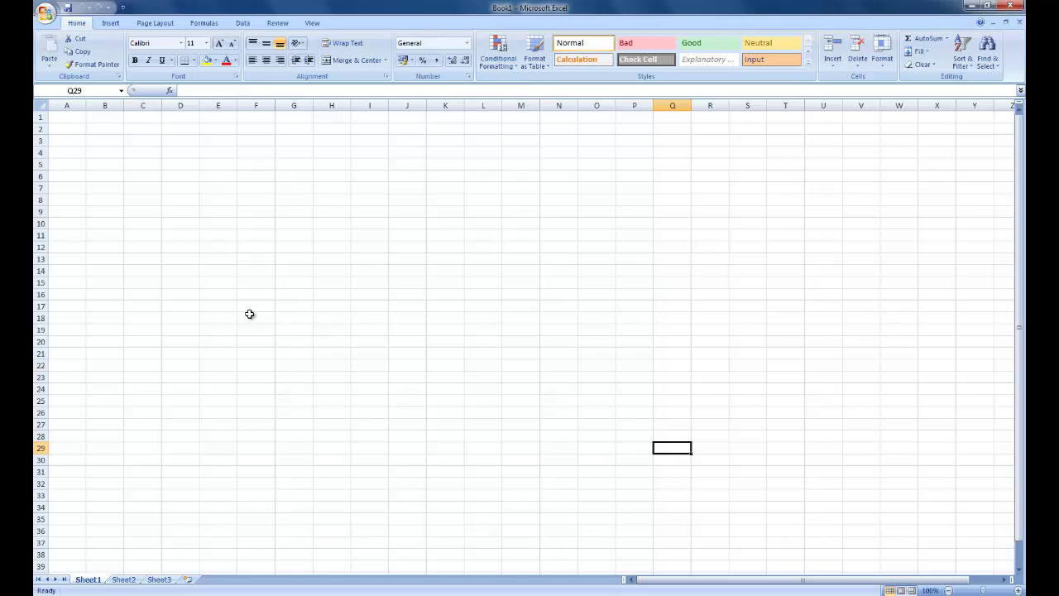
Enter the heading "Item name" in cell B2 and widen column B to more than double its width
{"action": "left_click", "coordinate": [105, 129]}
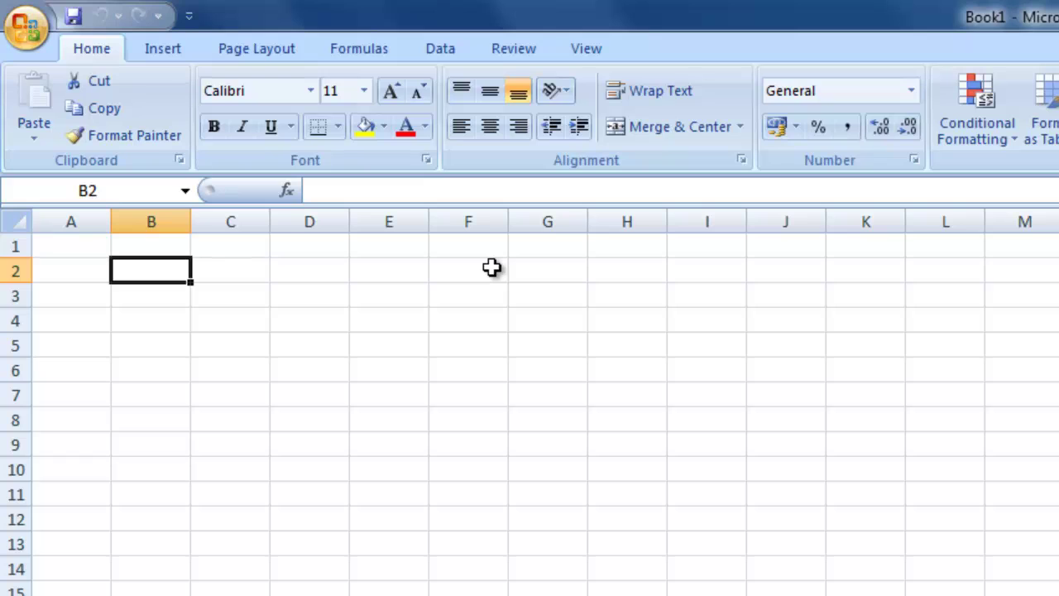
{"action": "type", "text": "I"}
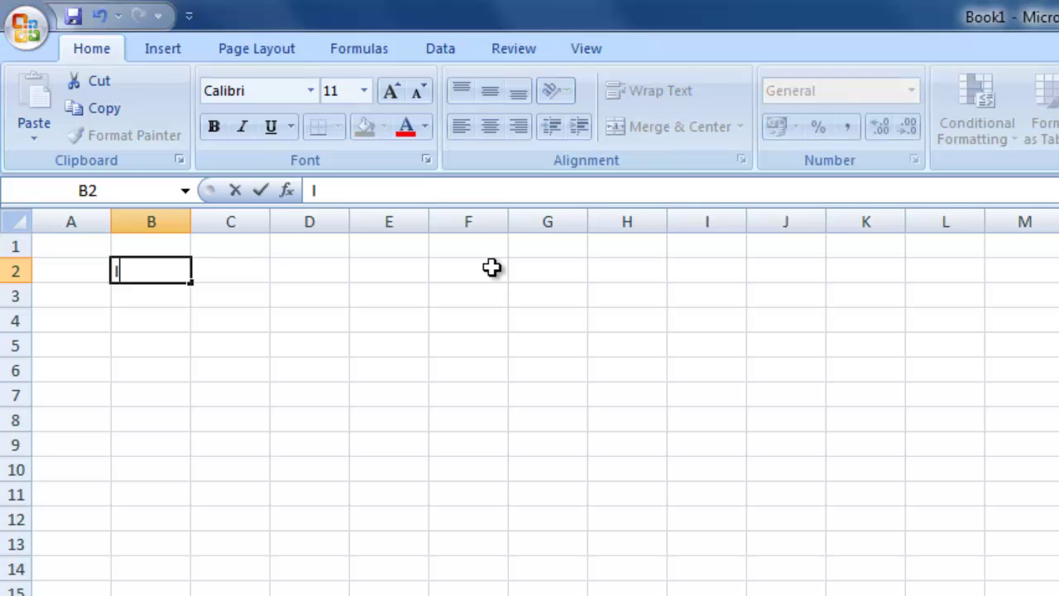
{"action": "type", "text": "tem name"}
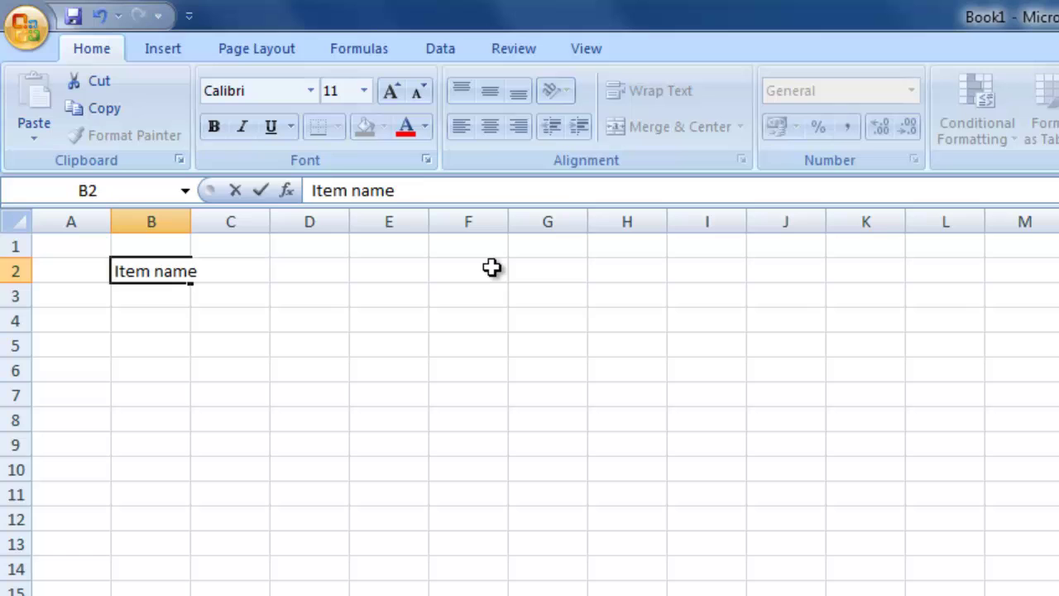
{"action": "key", "text": "Return"}
{"action": "left_click_drag", "start_coordinate": [191, 223], "coordinate": [313, 224]}
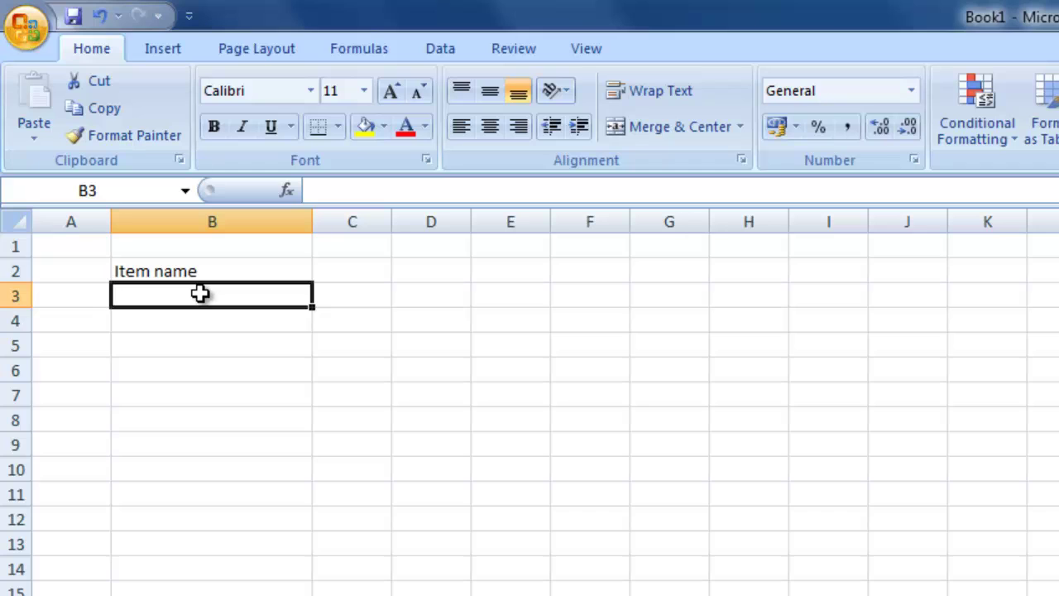
List the items Eggs, Bananas and Apples in cells B3 to B5 under the "Item name" heading
{"action": "type", "text": "Eggs"}
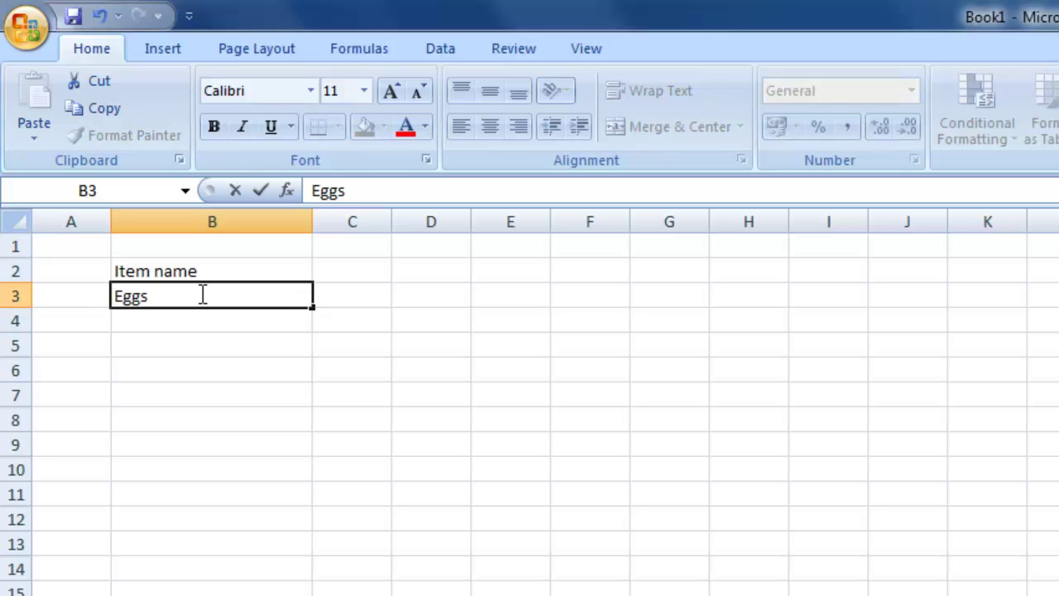
{"action": "key", "text": "Return"}
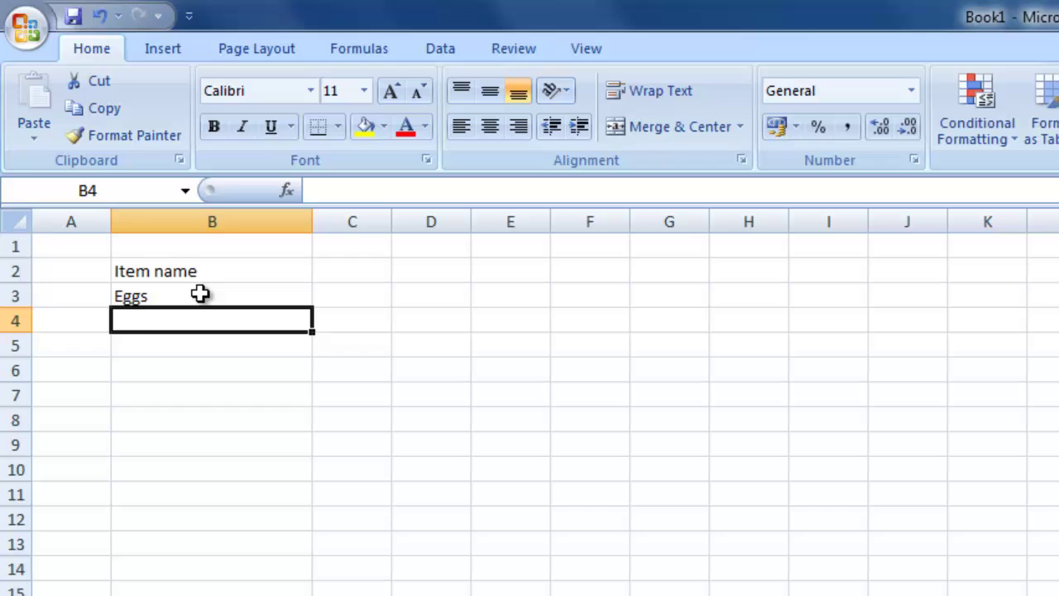
{"action": "type", "text": "Bana"}
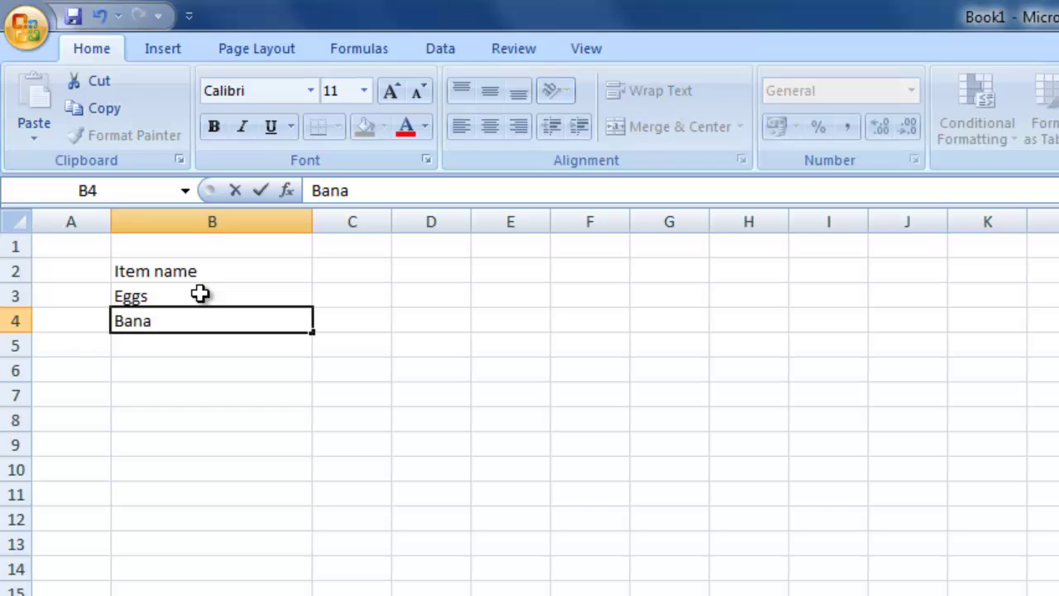
{"action": "type", "text": "nas"}
{"action": "key", "text": "Return"}
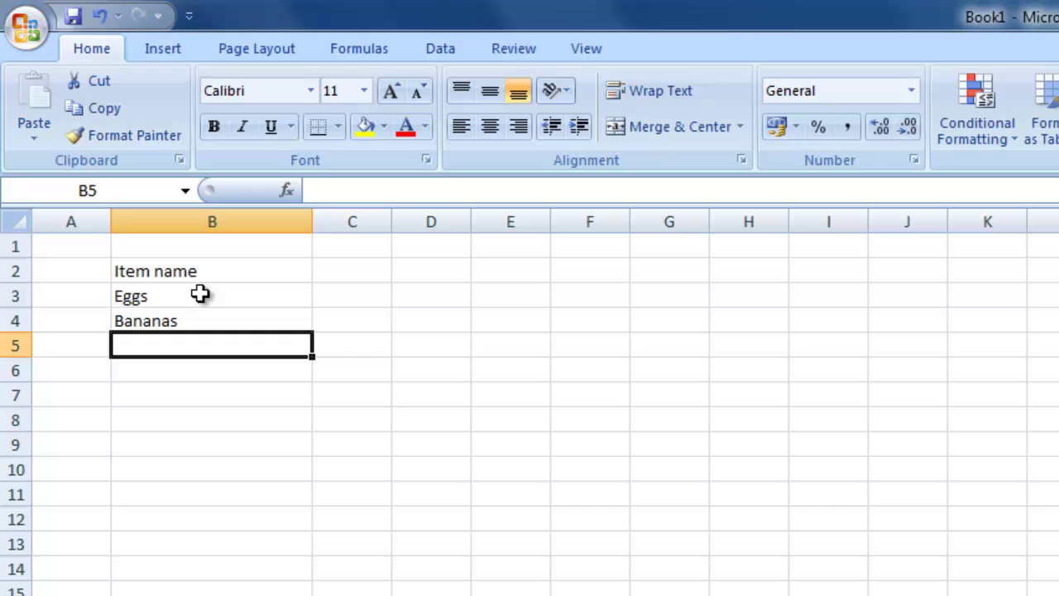
{"action": "type", "text": "Apples"}
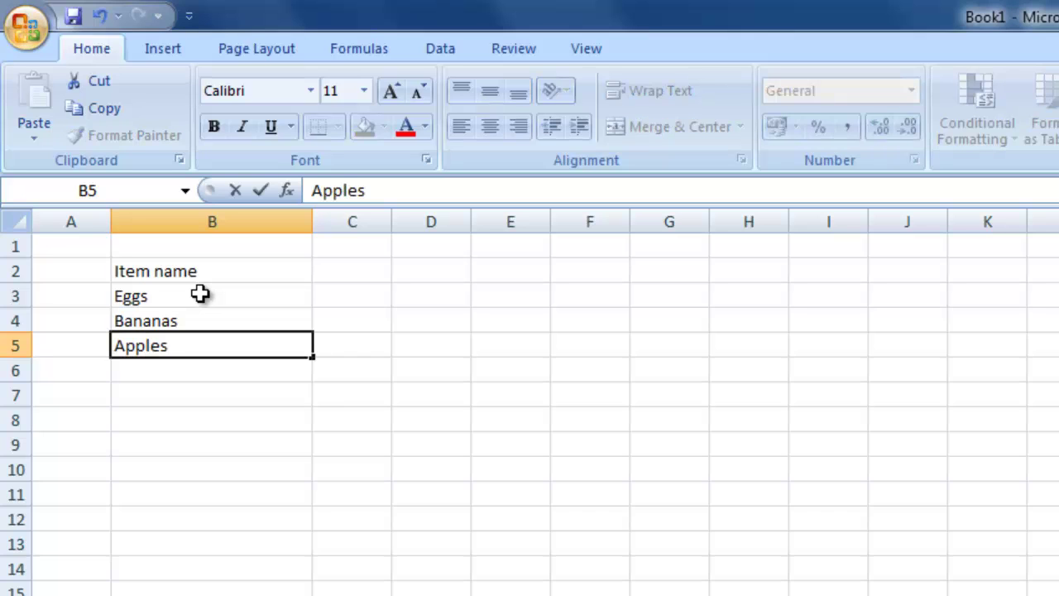
Make the "Item name" heading in cell B2 bold
{"action": "key", "text": "Up"}
{"action": "key", "text": "Up"}
{"action": "key", "text": "Up"}
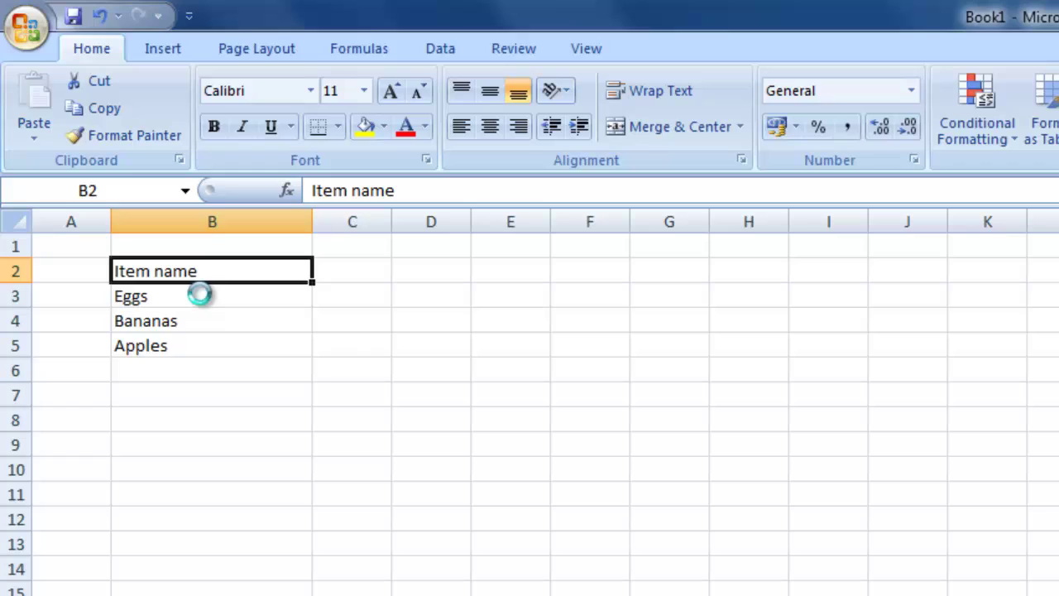
{"action": "key", "text": "ctrl+b"}
{"action": "left_click_drag", "start_coordinate": [289, 385], "coordinate": [289, 376]}
Enter the heading "QTY" in cell C2 with the quantities 2, 4 and 5 below it in C3 to C5
{"action": "left_click", "coordinate": [358, 274]}
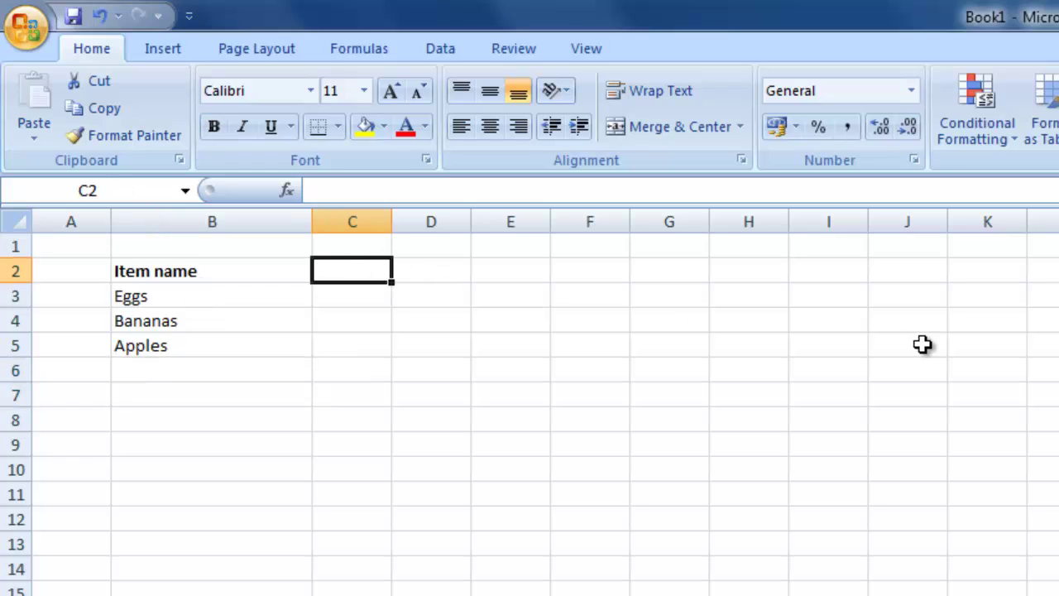
{"action": "type", "text": "QTY"}
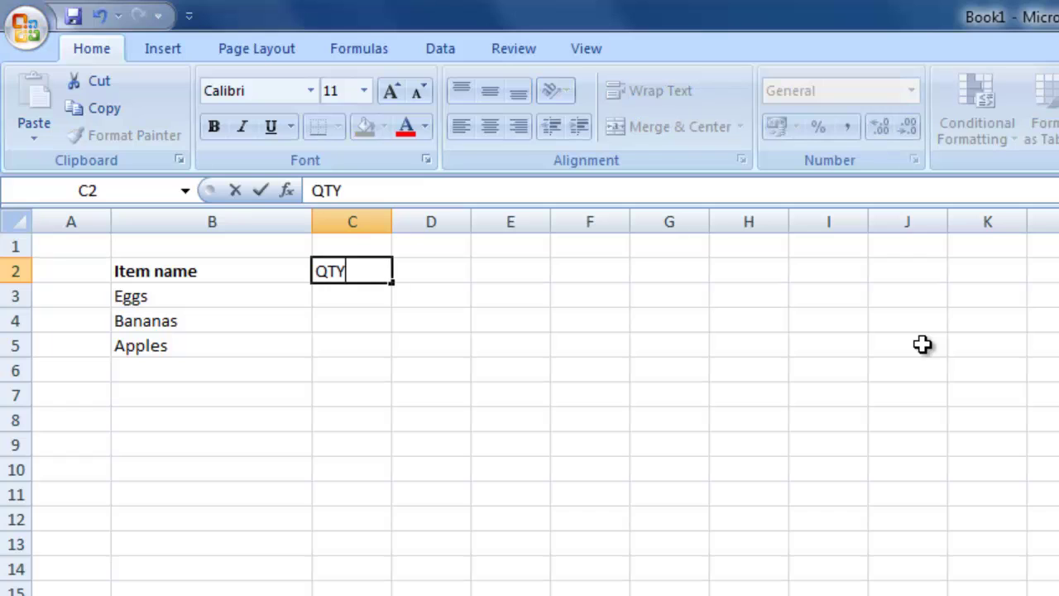
{"action": "key", "text": "Return"}
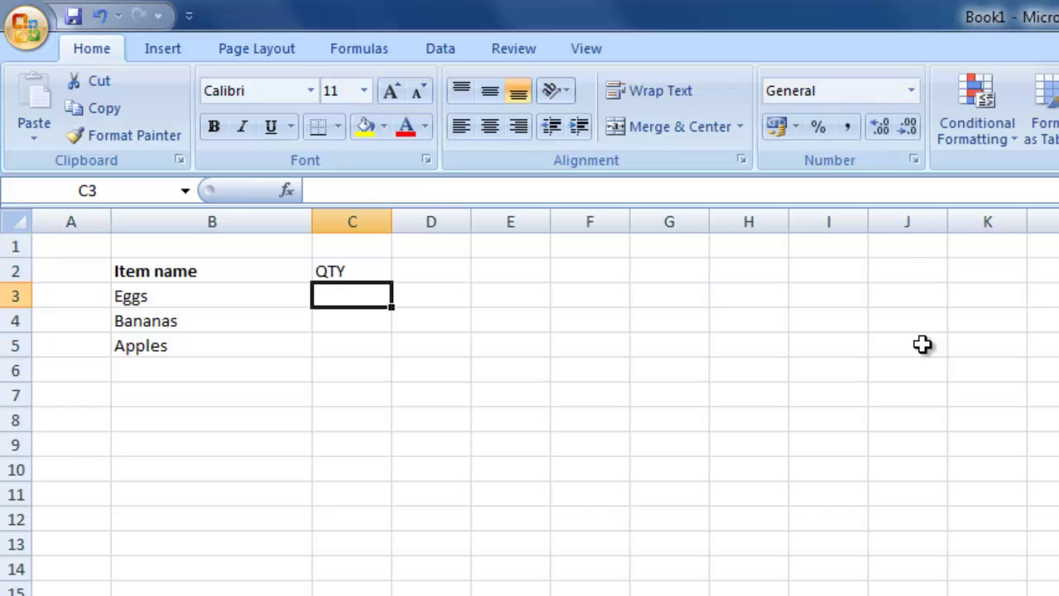
{"action": "type", "text": "2"}
{"action": "key", "text": "Return"}
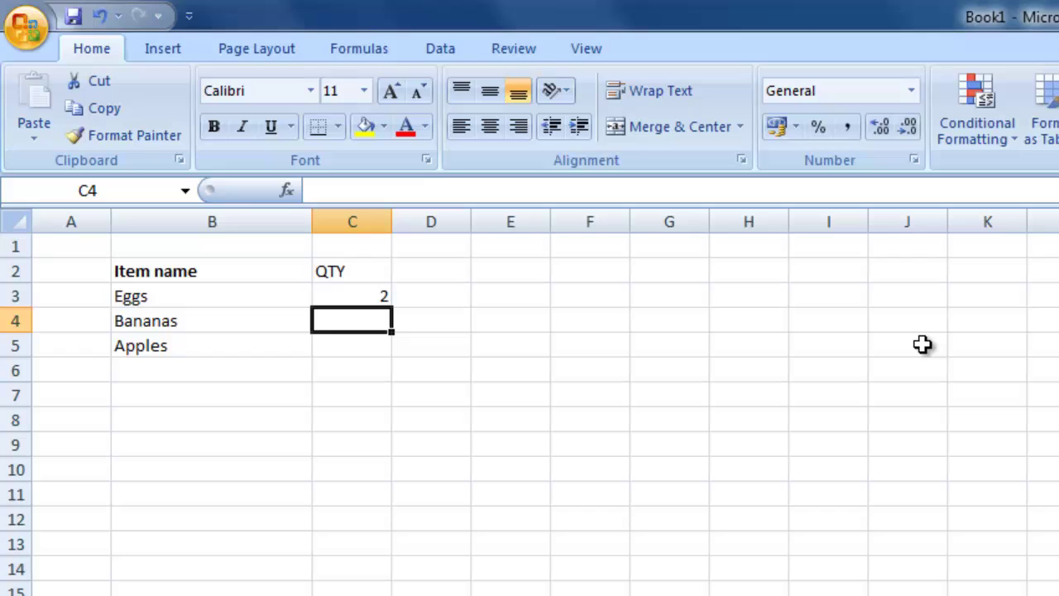
{"action": "type", "text": "4"}
{"action": "key", "text": "Return"}
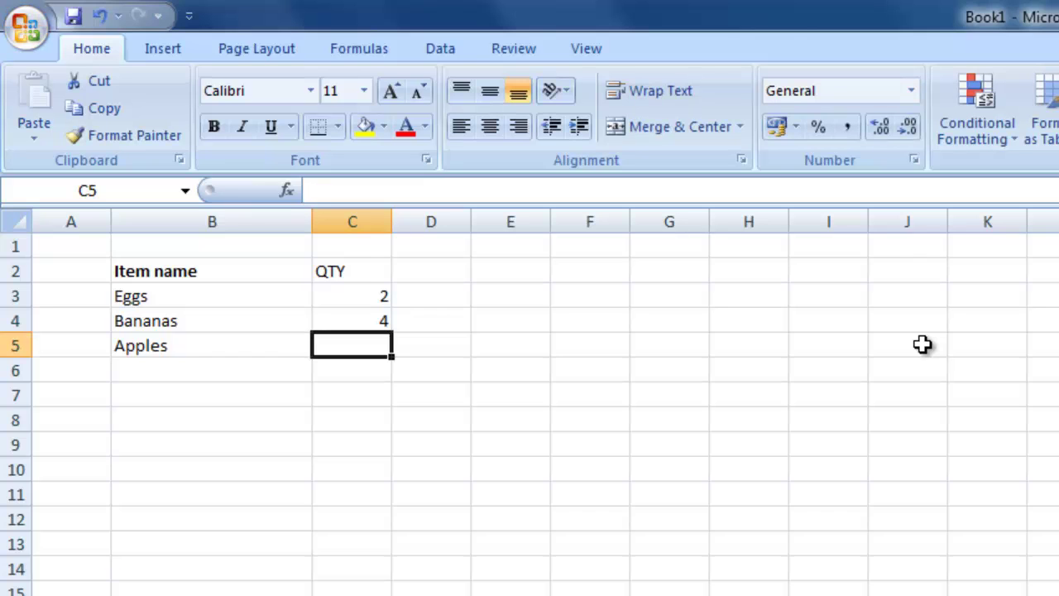
{"action": "type", "text": "5"}
{"action": "key", "text": "Return"}
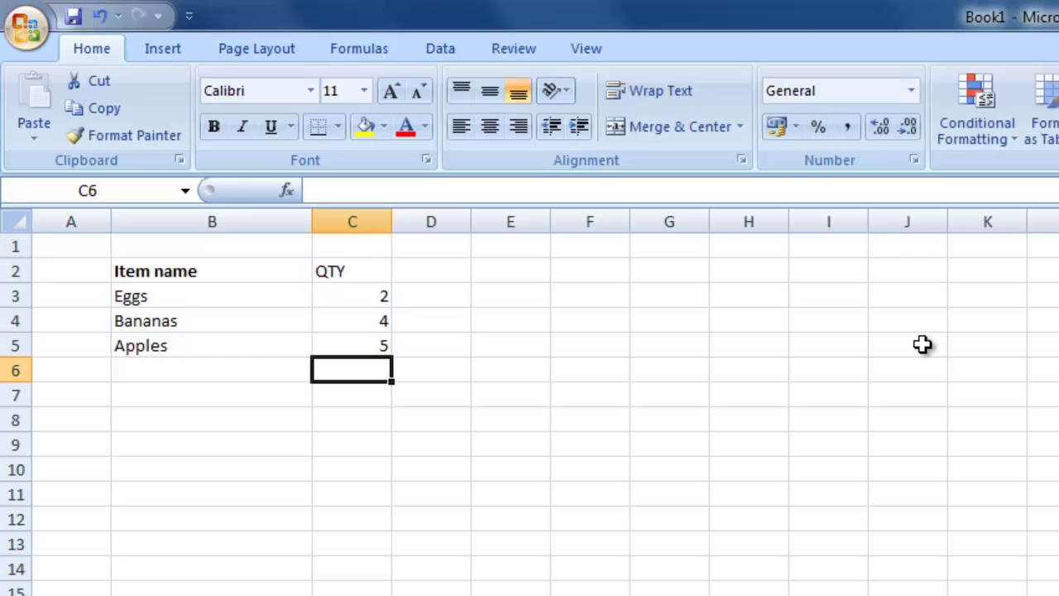
Make the "QTY" heading bold and centre the contents of the whole column C
{"action": "left_click", "coordinate": [334, 273]}
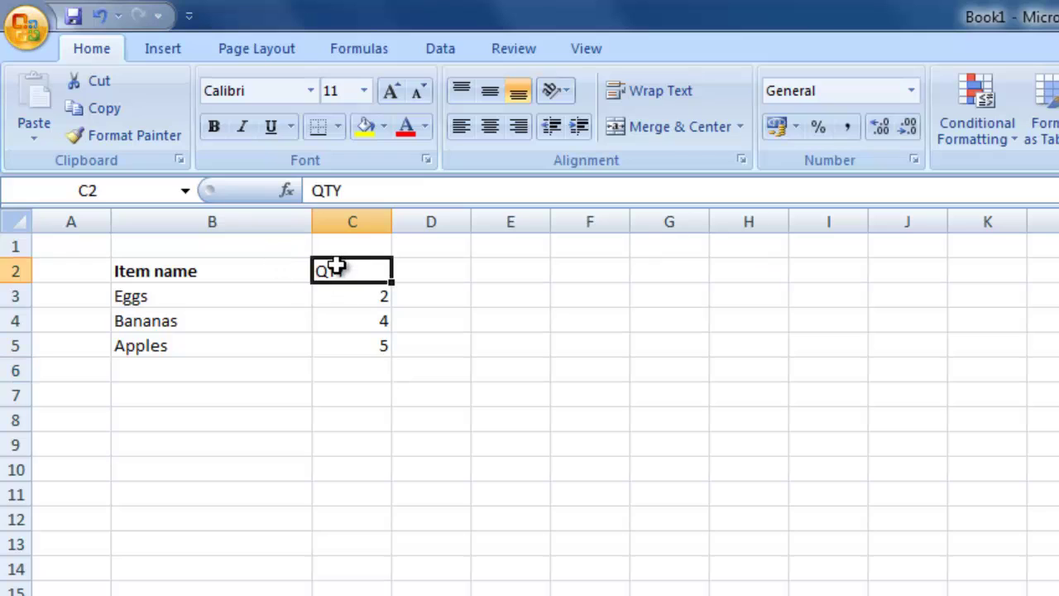
{"action": "key", "text": "ctrl+b"}
{"action": "left_click", "coordinate": [430, 274]}
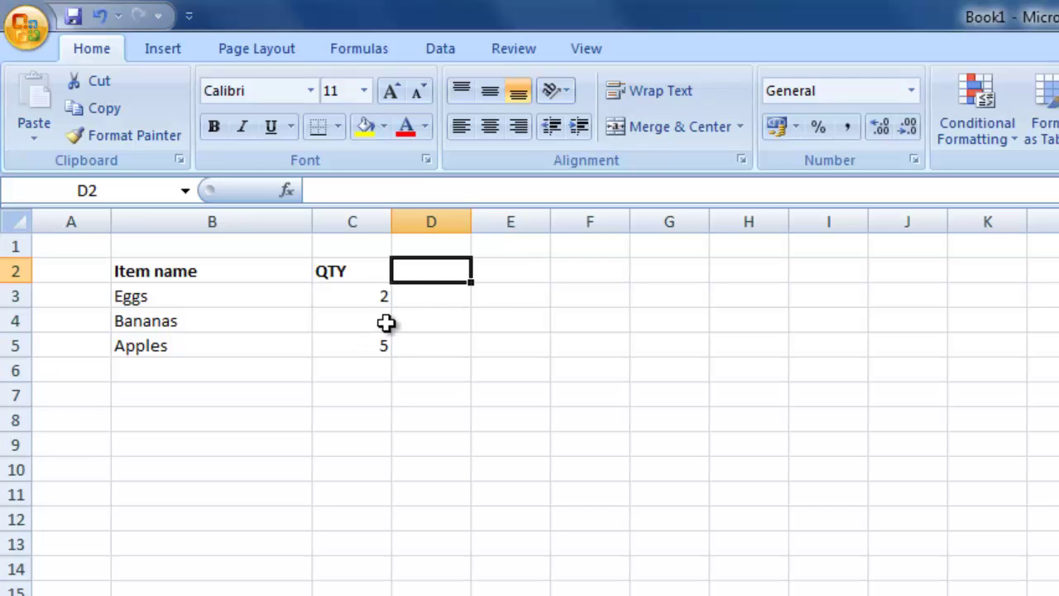
{"action": "left_click", "coordinate": [350, 216]}
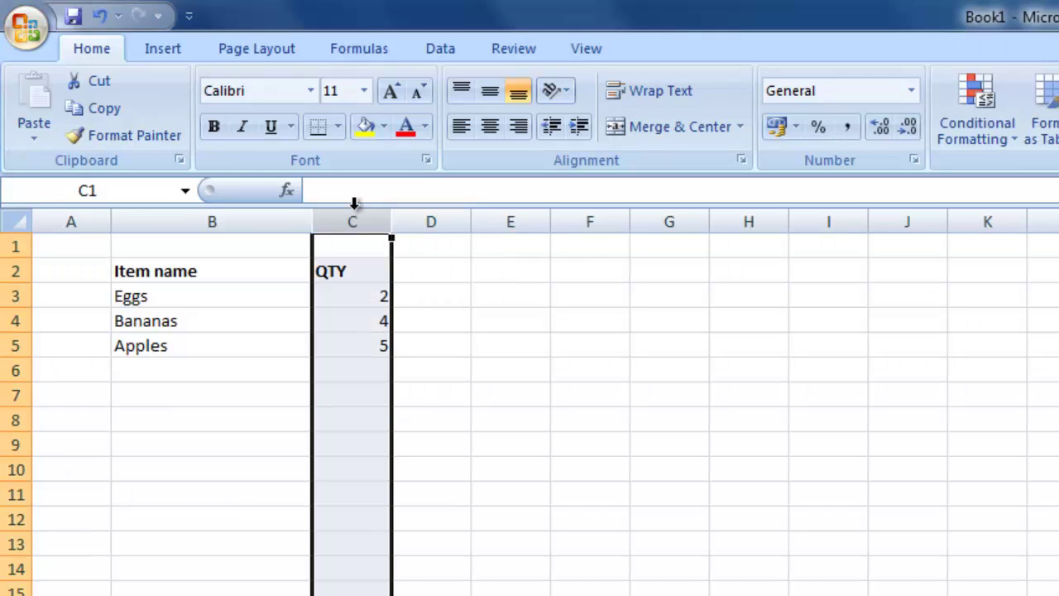
{"action": "left_click", "coordinate": [490, 126]}
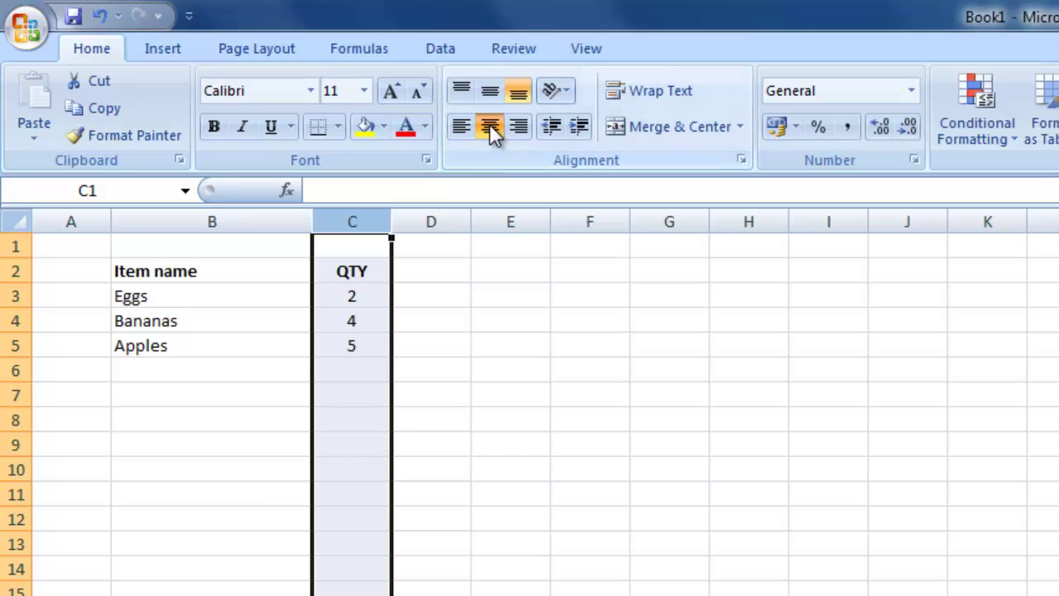
Enter the heading "Unit Cost" in cell D2 and make it bold
{"action": "left_click", "coordinate": [455, 261]}
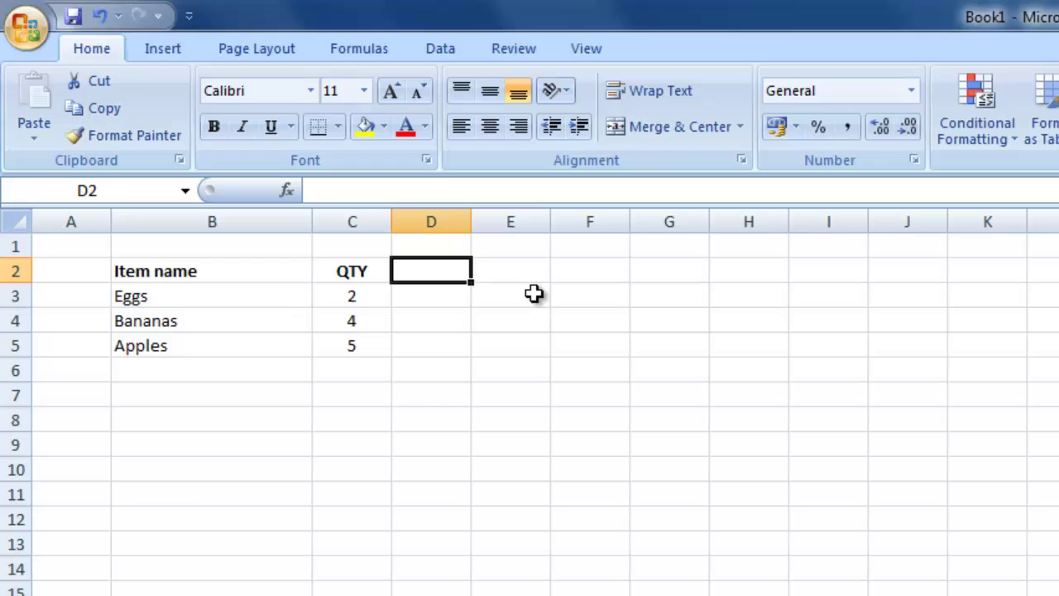
{"action": "type", "text": "U"}
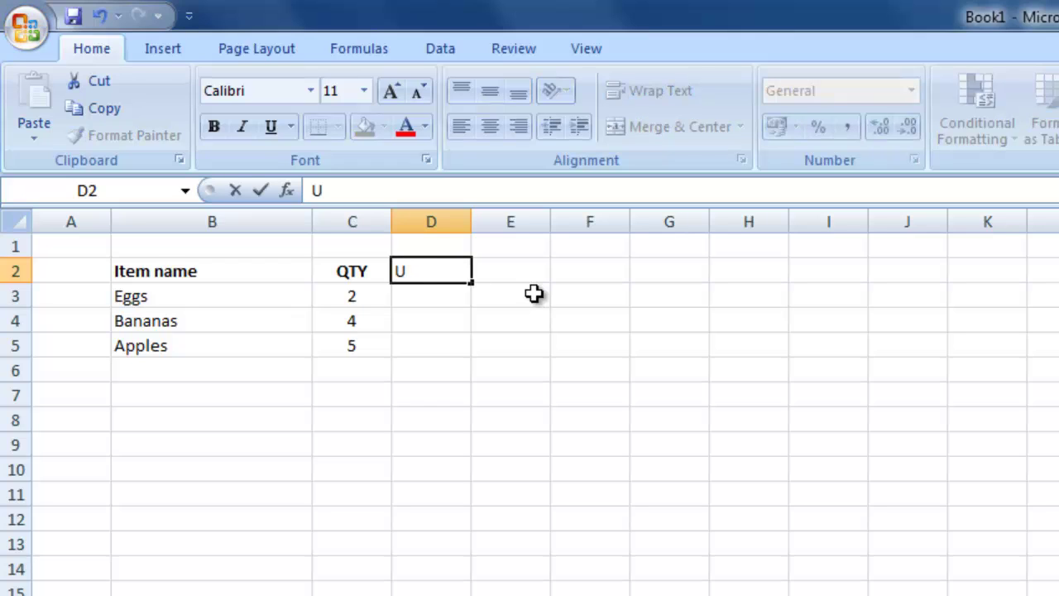
{"action": "type", "text": "nit V"}
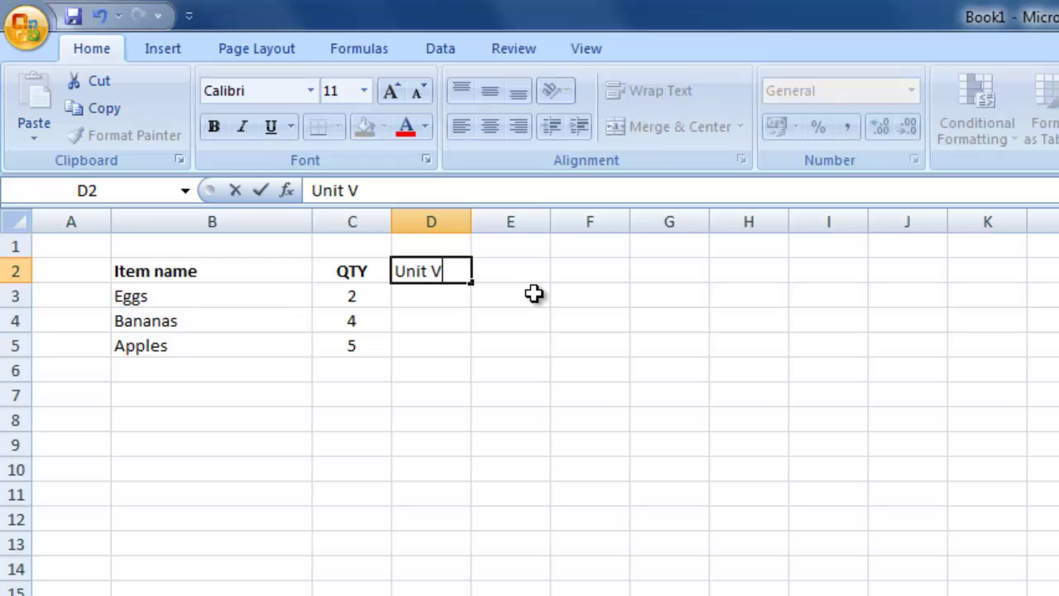
{"action": "key", "text": "BackSpace"}
{"action": "type", "text": "Cost"}
{"action": "key", "text": "Return"}
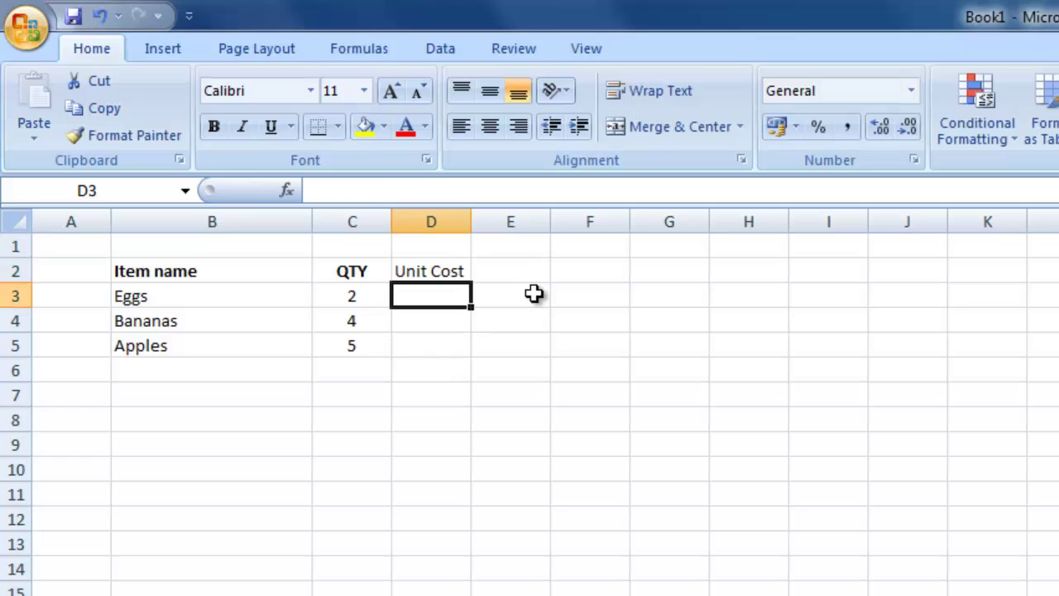
{"action": "key", "text": "Up"}
{"action": "key", "text": "ctrl+b"}
{"action": "key", "text": "Down"}
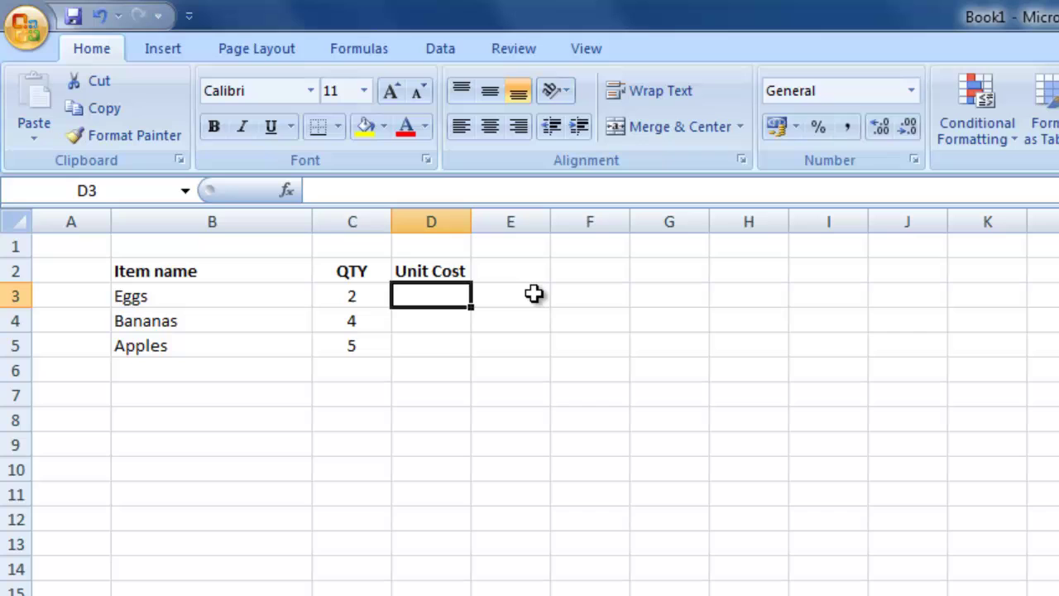
Enter the unit costs 0.50 for Eggs, 0.75 for Bananas and 0.40 for Apples in cells D3 to D5
{"action": "type", "text": "0.50"}
{"action": "key", "text": "Return"}
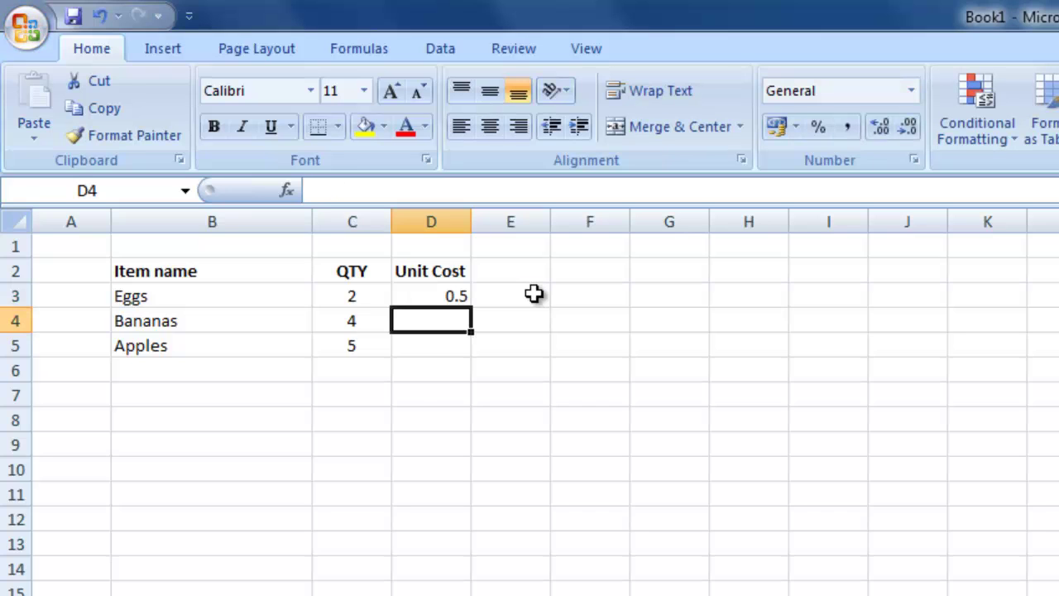
{"action": "type", "text": "0.75"}
{"action": "key", "text": "Return"}
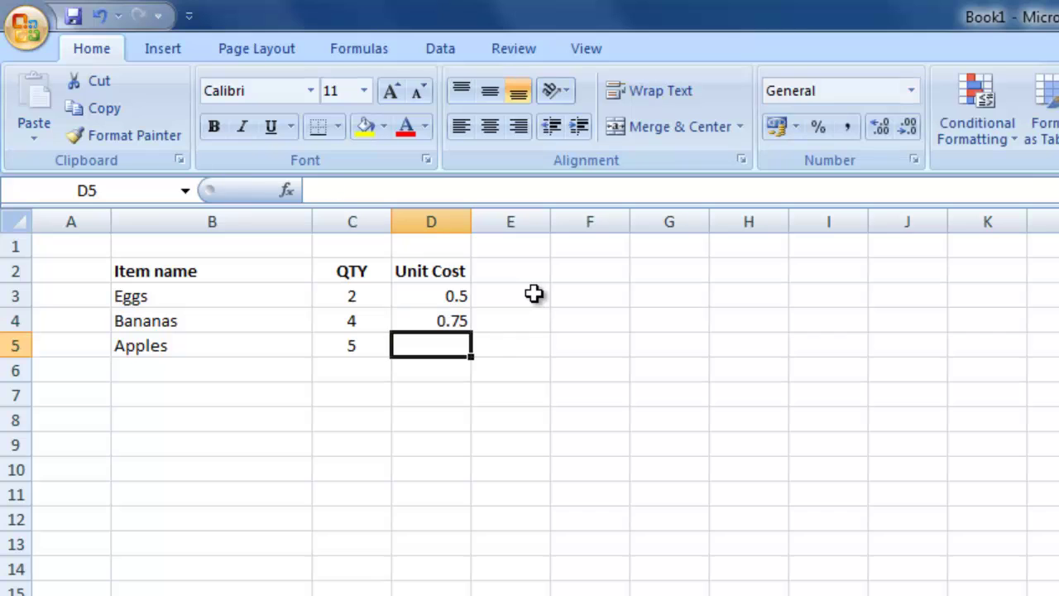
{"action": "type", "text": "0.40"}
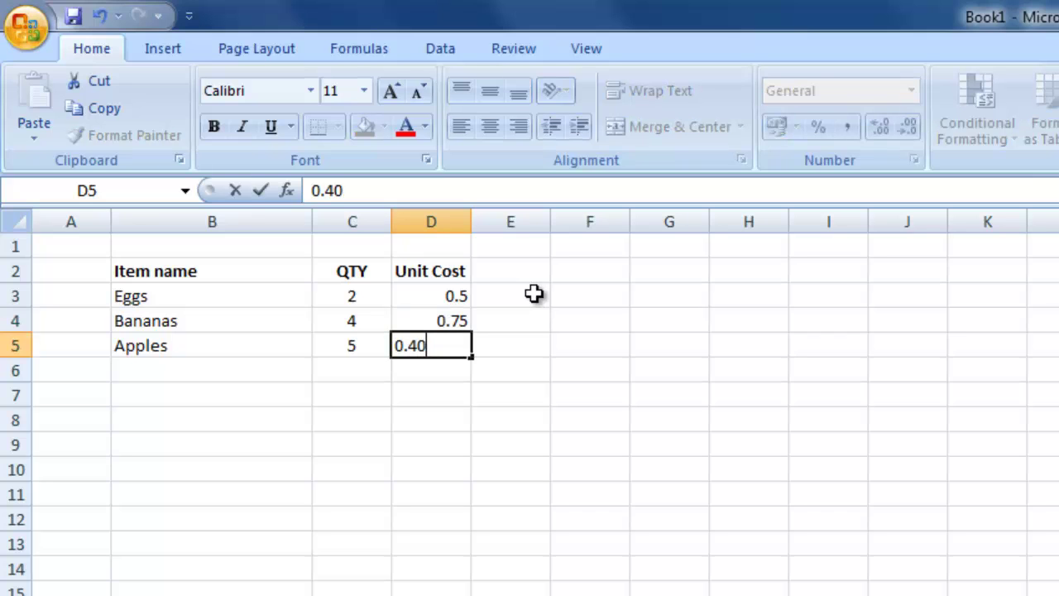
{"action": "key", "text": "Return"}
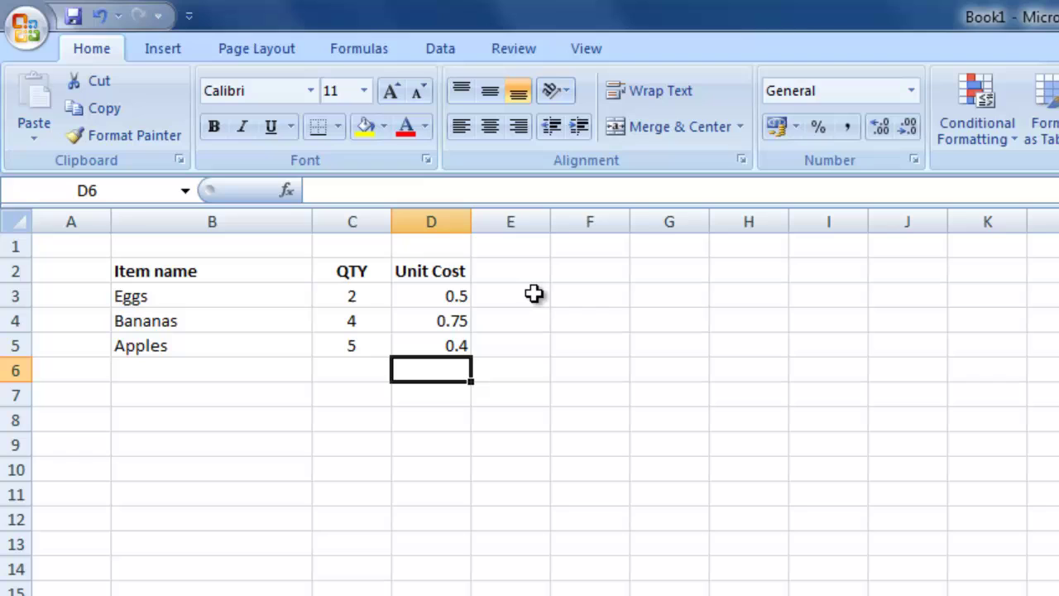
Format the unit costs in D3 to D5 as £ currency with two decimal places and centre the whole column D
{"action": "left_click_drag", "start_coordinate": [420, 294], "coordinate": [413, 351]}
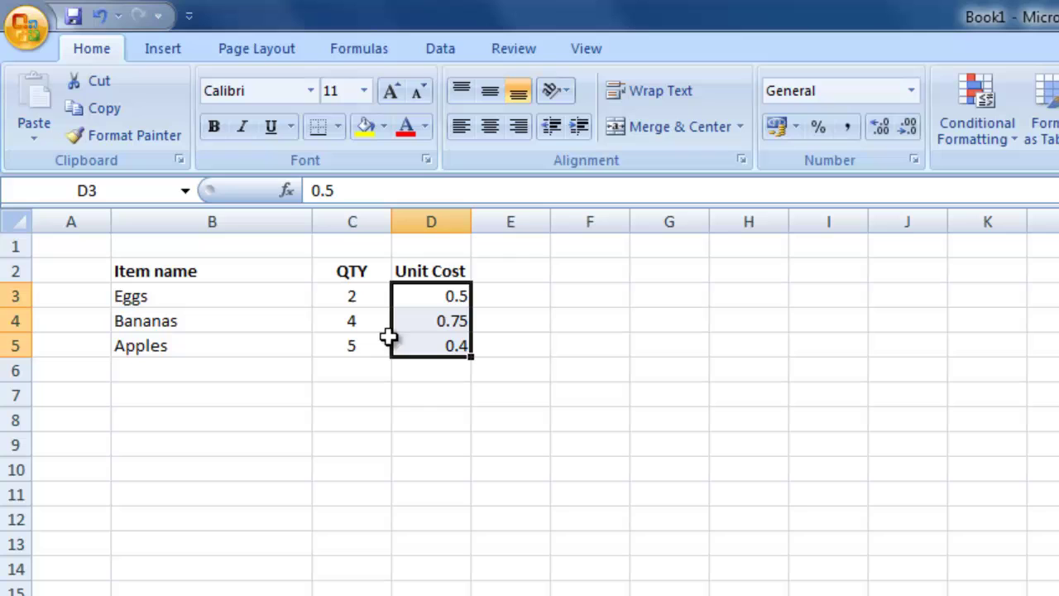
{"action": "key", "text": "ctrl+1"}
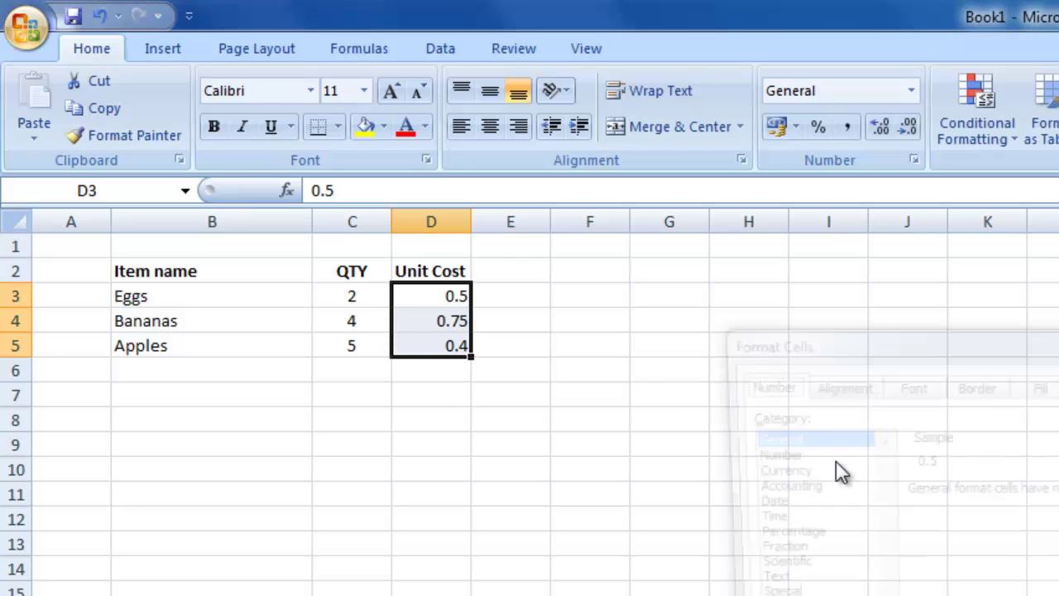
{"action": "left_click", "coordinate": [768, 468]}
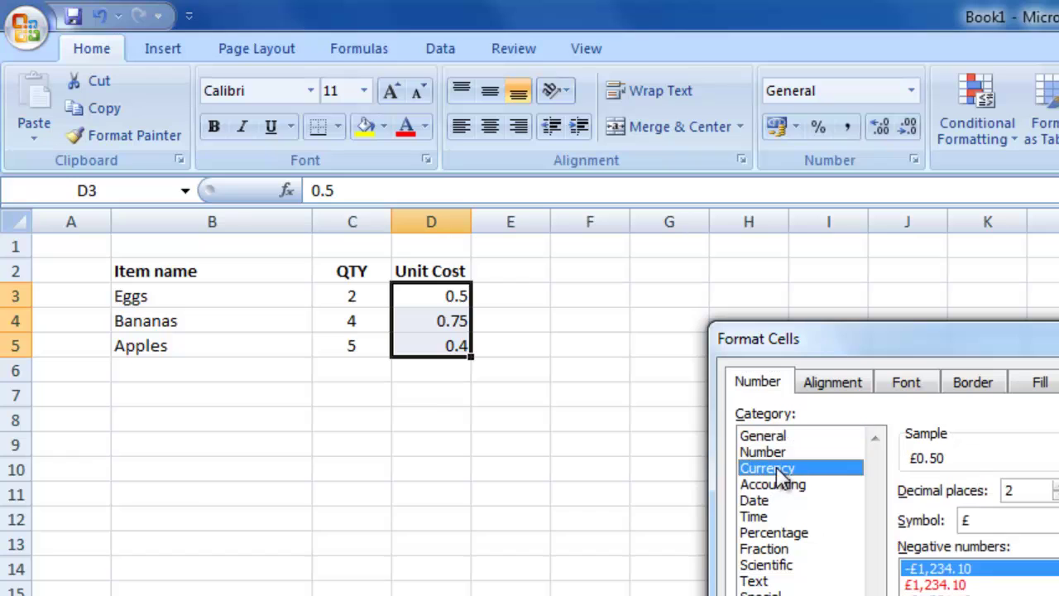
{"action": "key", "text": "Return"}
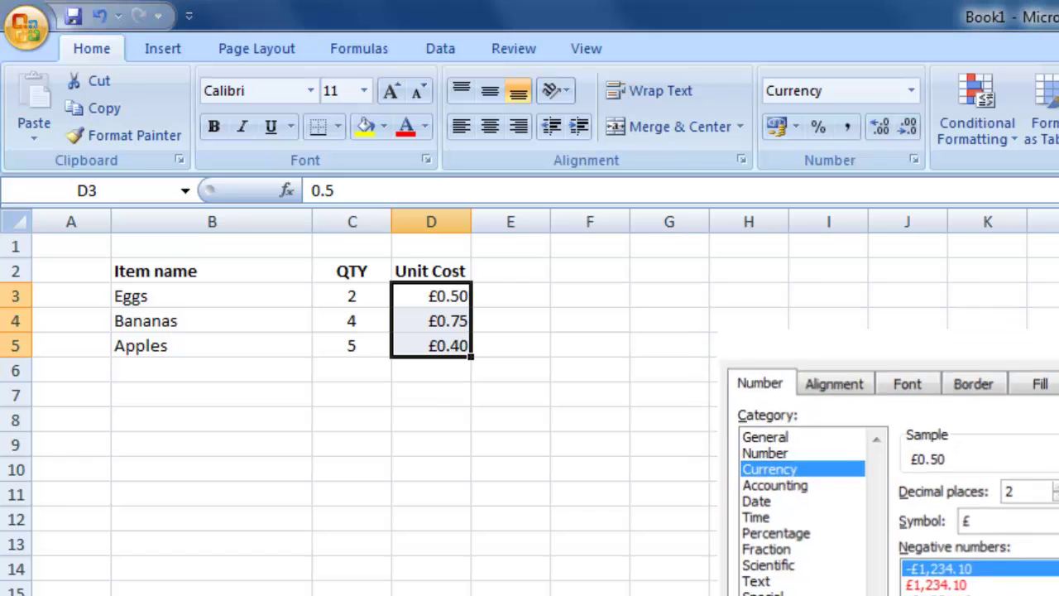
{"action": "left_click", "coordinate": [435, 297]}
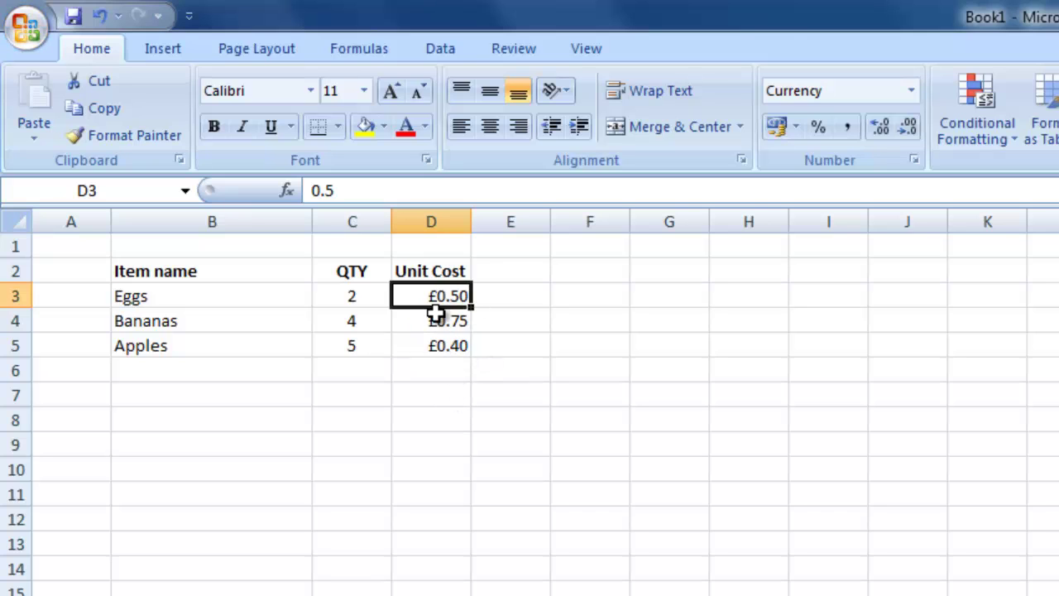
{"action": "left_click", "coordinate": [432, 221]}
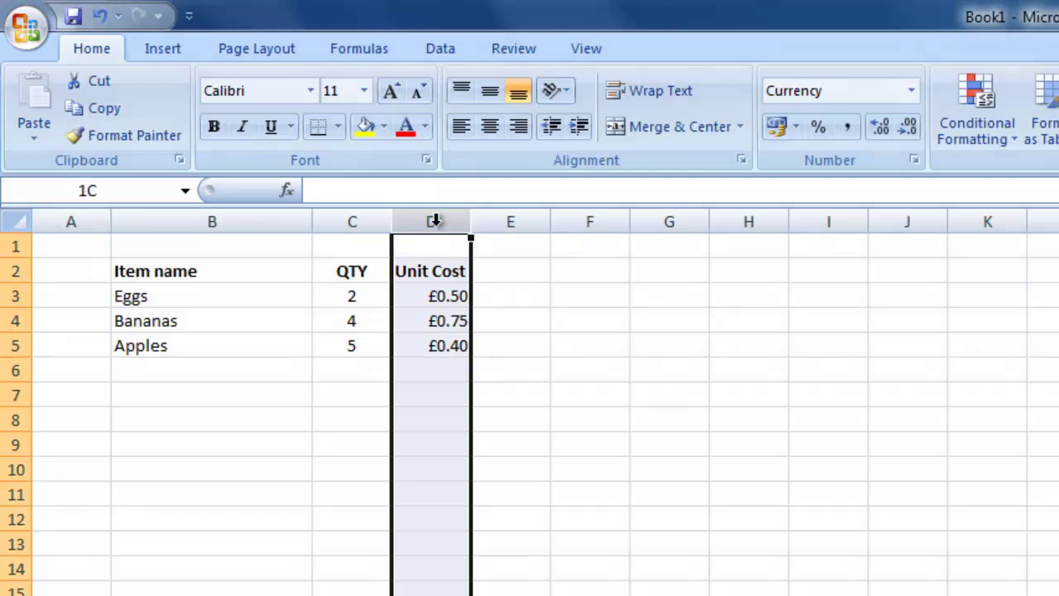
{"action": "left_click", "coordinate": [493, 130]}
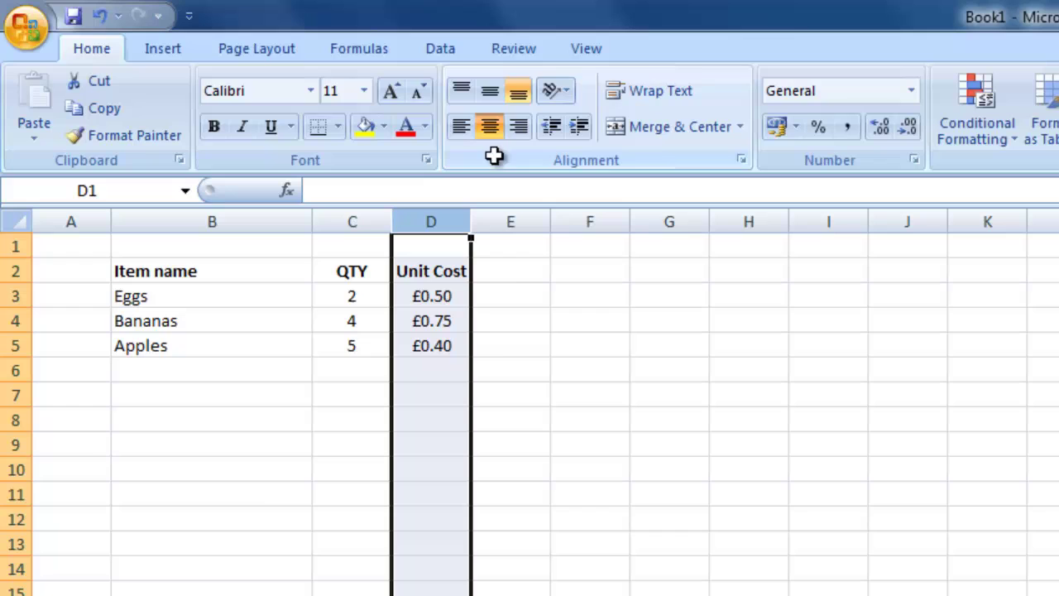
Enter the heading "Cost" in cell E2
{"action": "left_click", "coordinate": [516, 273]}
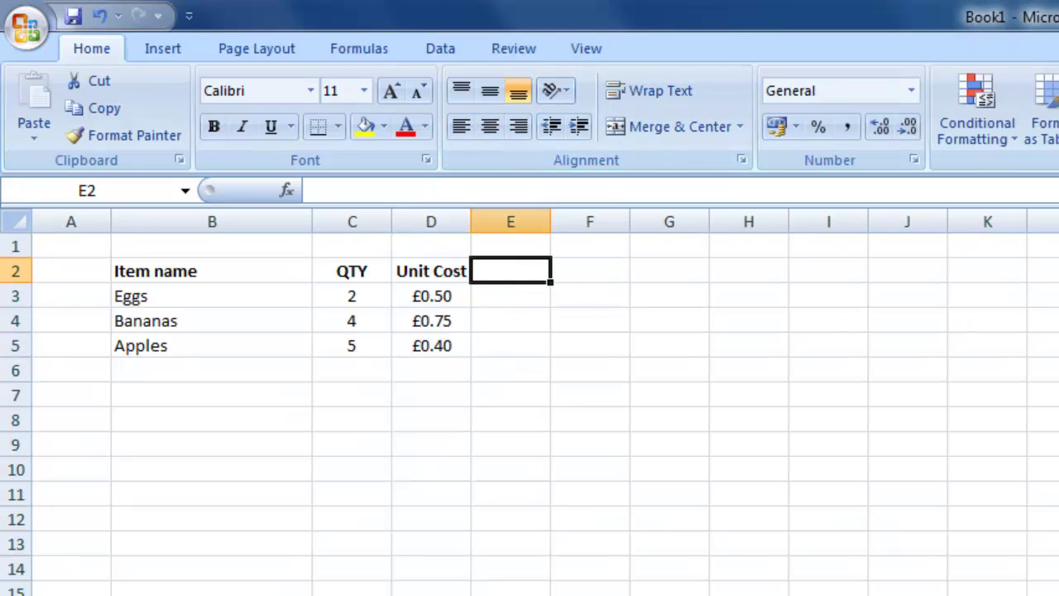
{"action": "type", "text": "COst"}
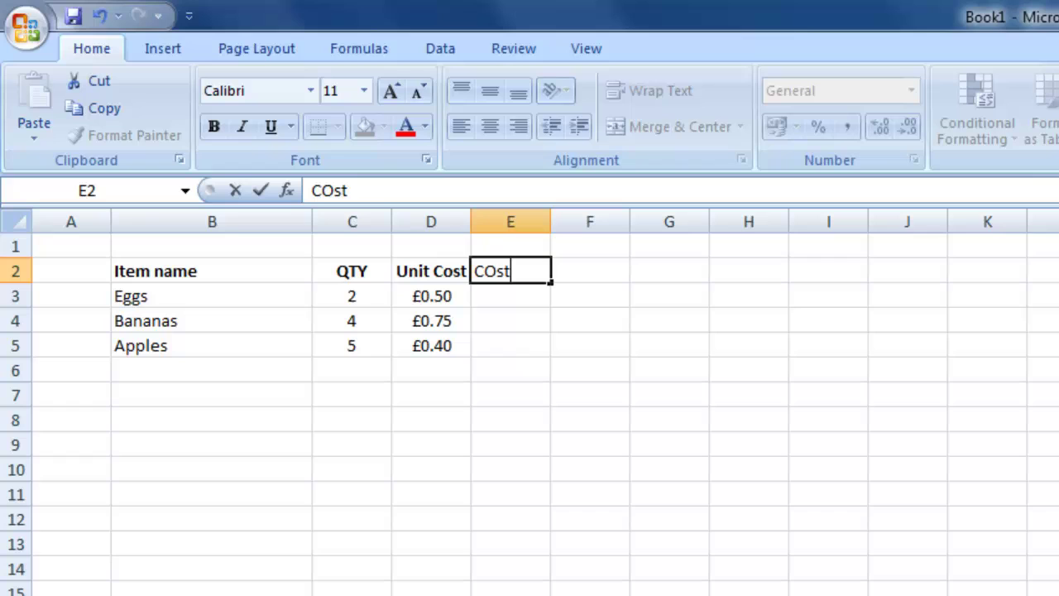
{"action": "key", "text": "BackSpace"}
{"action": "key", "text": "BackSpace"}
{"action": "key", "text": "BackSpace"}
{"action": "type", "text": "ost"}
{"action": "key", "text": "Return"}
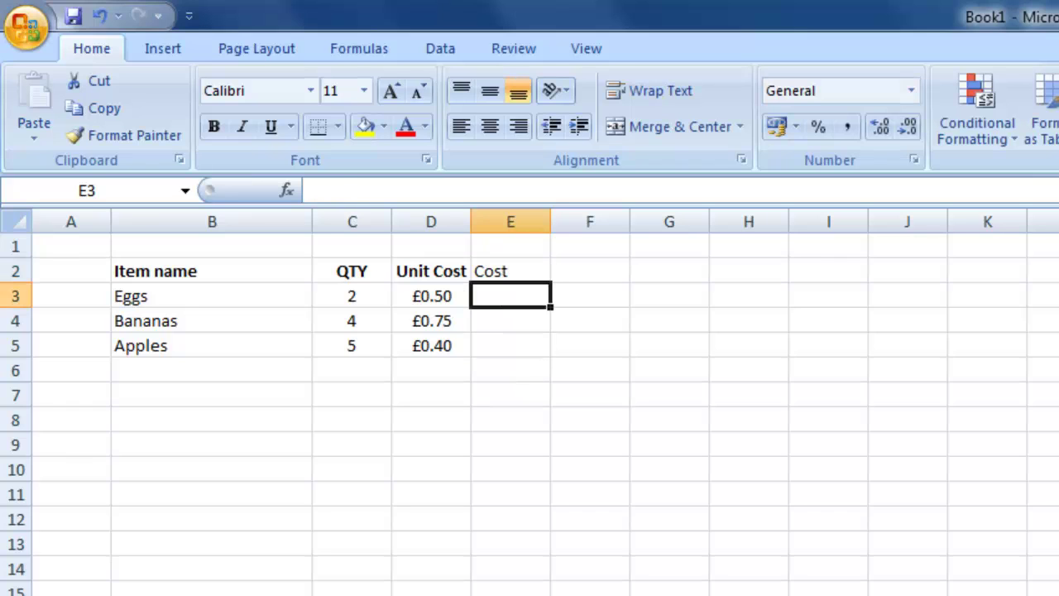
Make the "Cost" heading bold and centre the contents of the whole columns C to E
{"action": "left_click", "coordinate": [356, 292]}
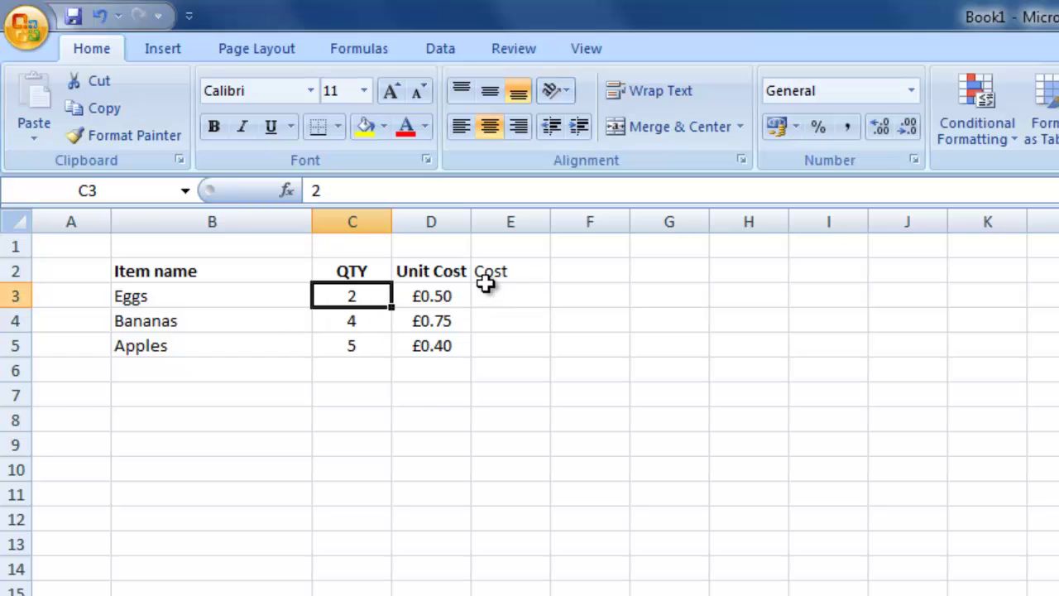
{"action": "left_click", "coordinate": [511, 275]}
{"action": "key", "text": "ctrl+b"}
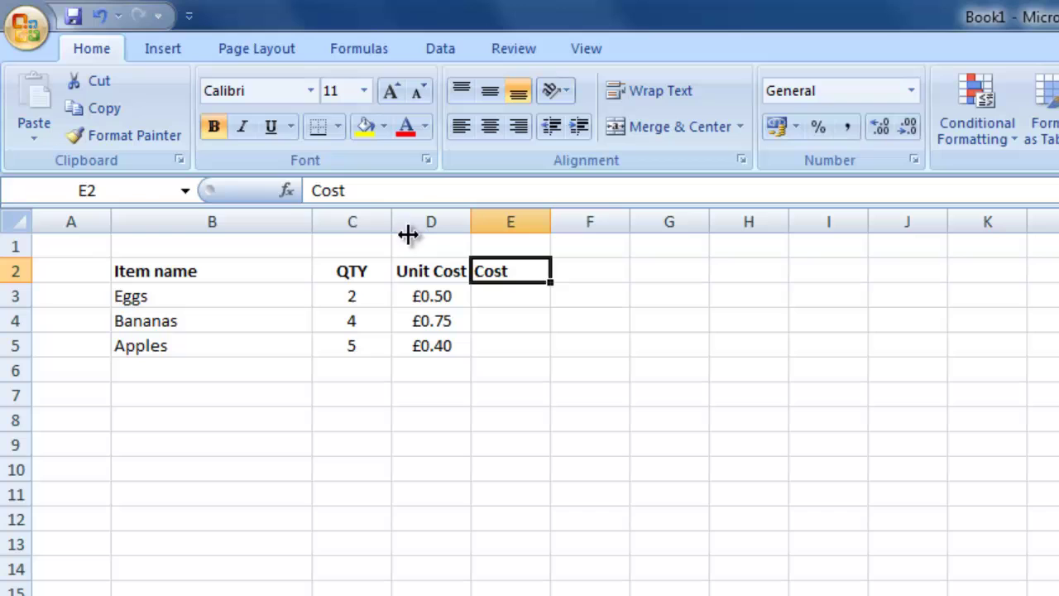
{"action": "left_click_drag", "start_coordinate": [354, 217], "coordinate": [535, 218]}
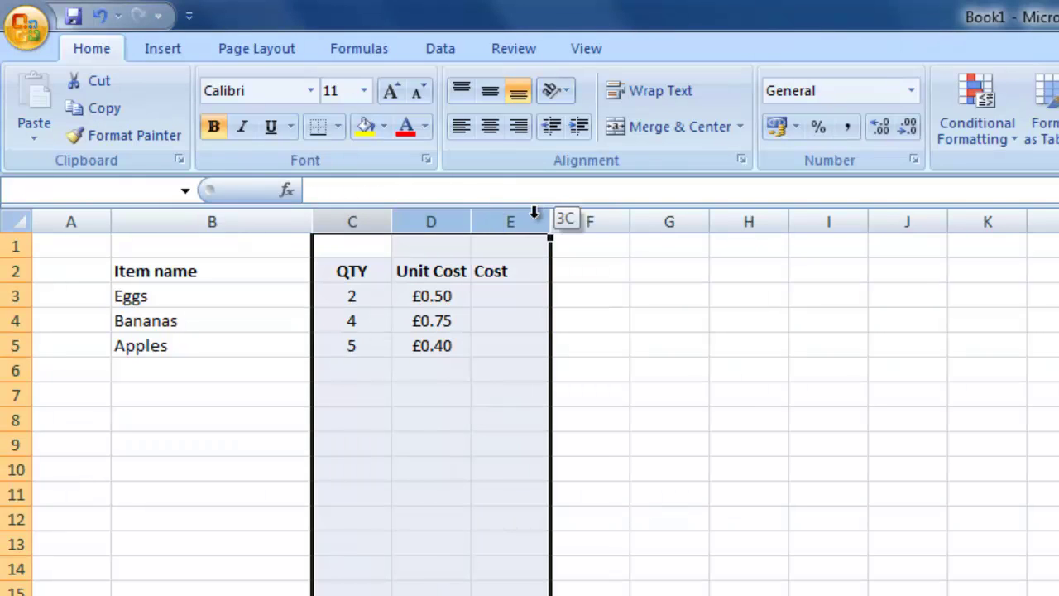
{"action": "left_click", "coordinate": [491, 126]}
{"action": "left_click", "coordinate": [491, 127]}
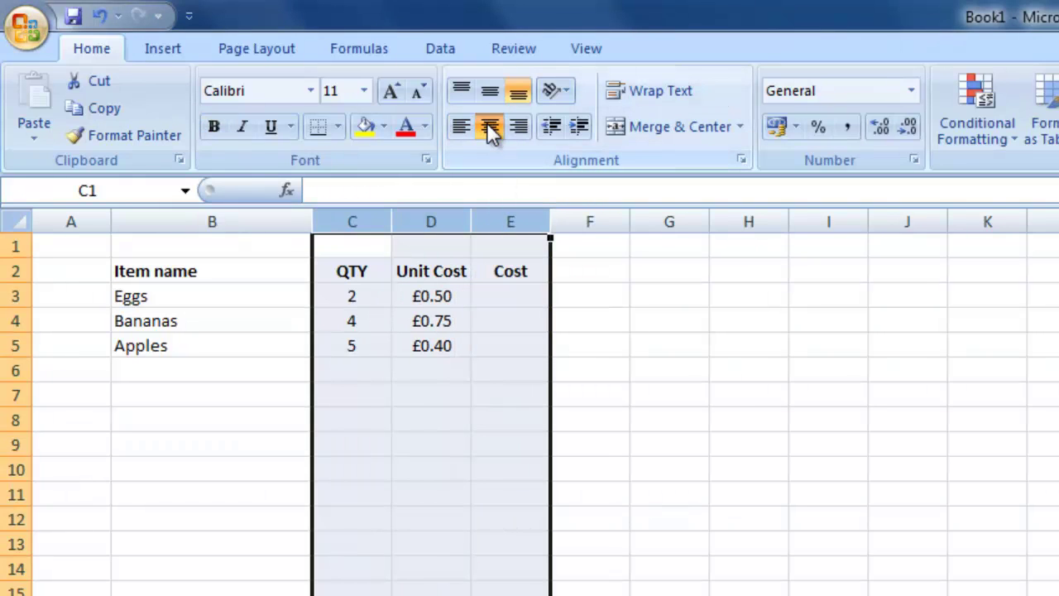
{"action": "left_click", "coordinate": [579, 322]}
Enter the formula =C3*D3 in cell E3 to multiply the Eggs quantity by its unit cost
{"action": "left_click", "coordinate": [515, 300]}
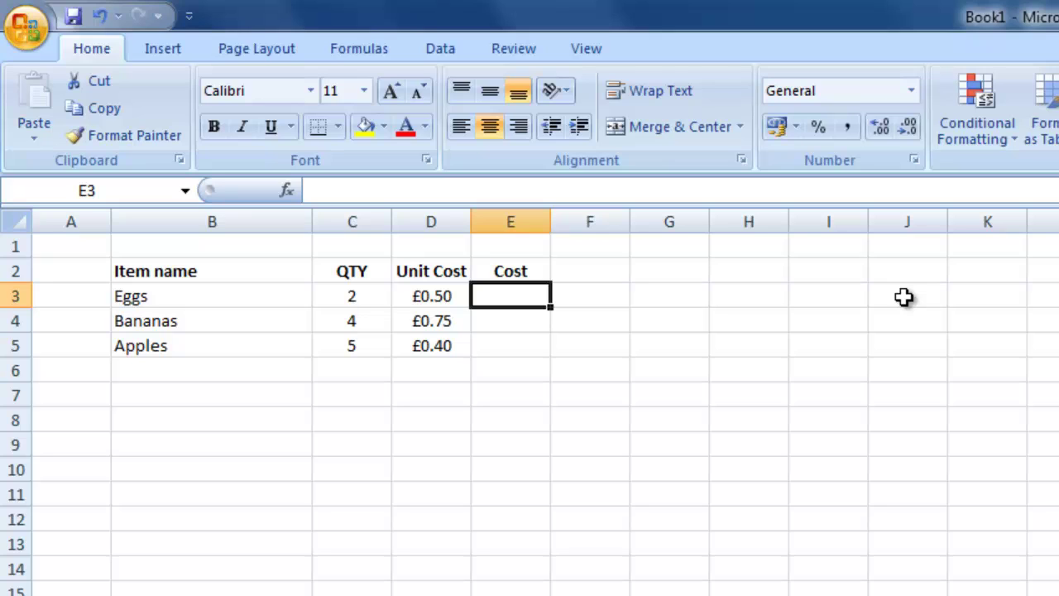
{"action": "left_click", "coordinate": [438, 296]}
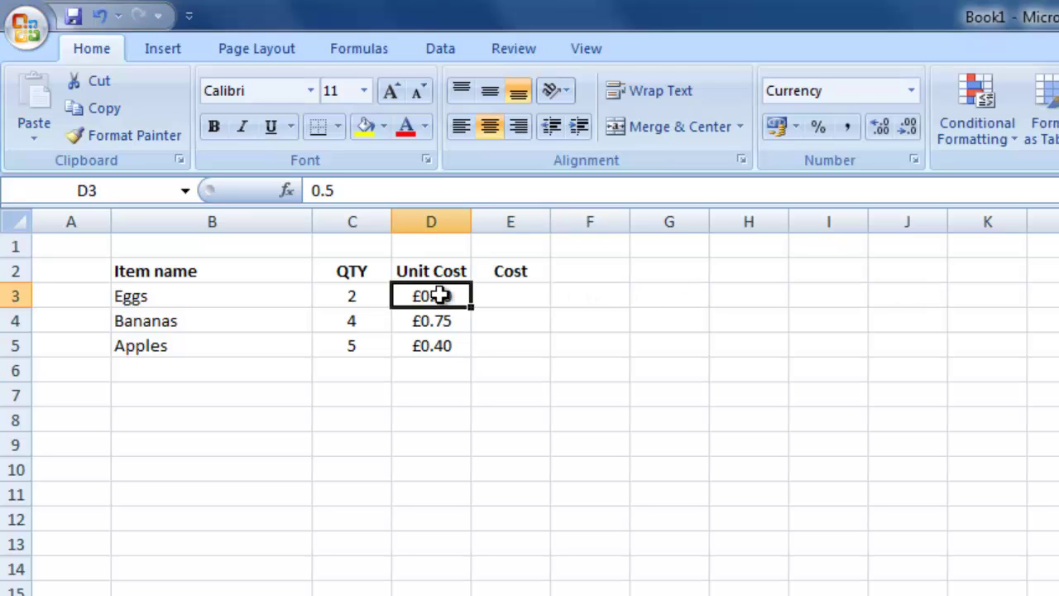
{"action": "left_click", "coordinate": [365, 298]}
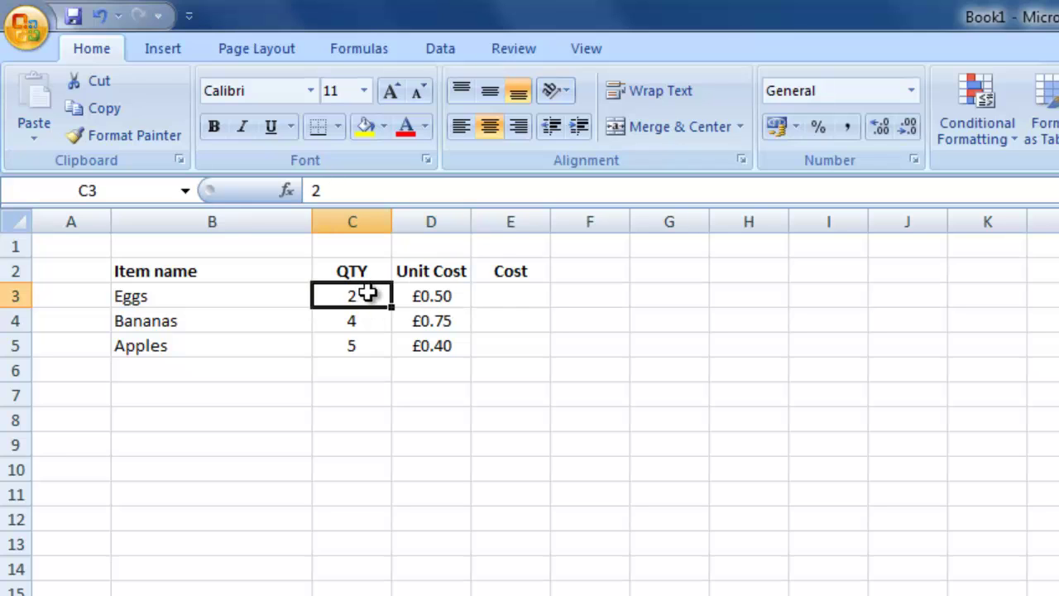
{"action": "left_click", "coordinate": [518, 299]}
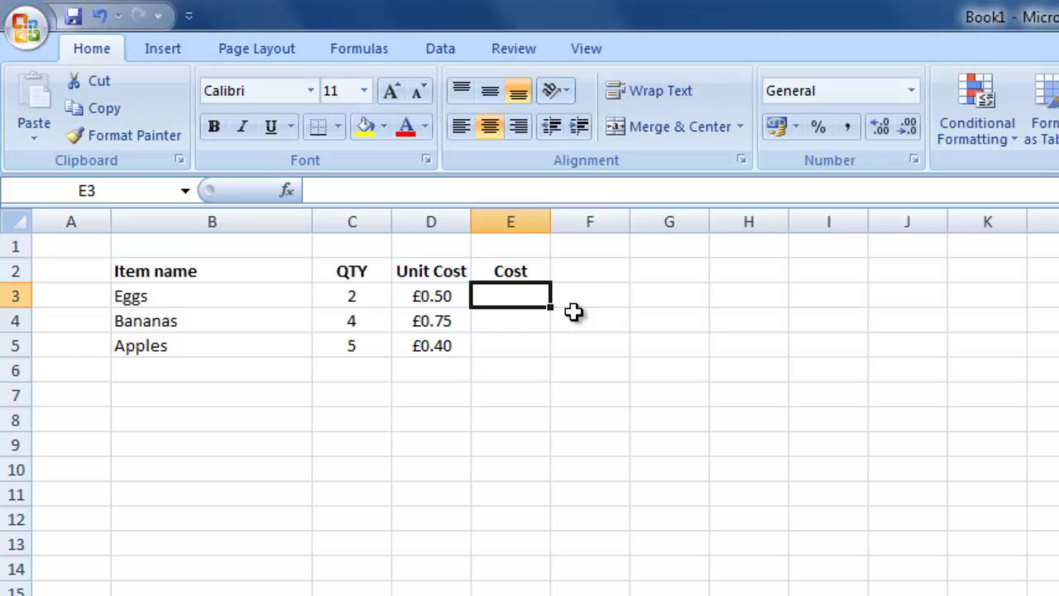
{"action": "type", "text": "="}
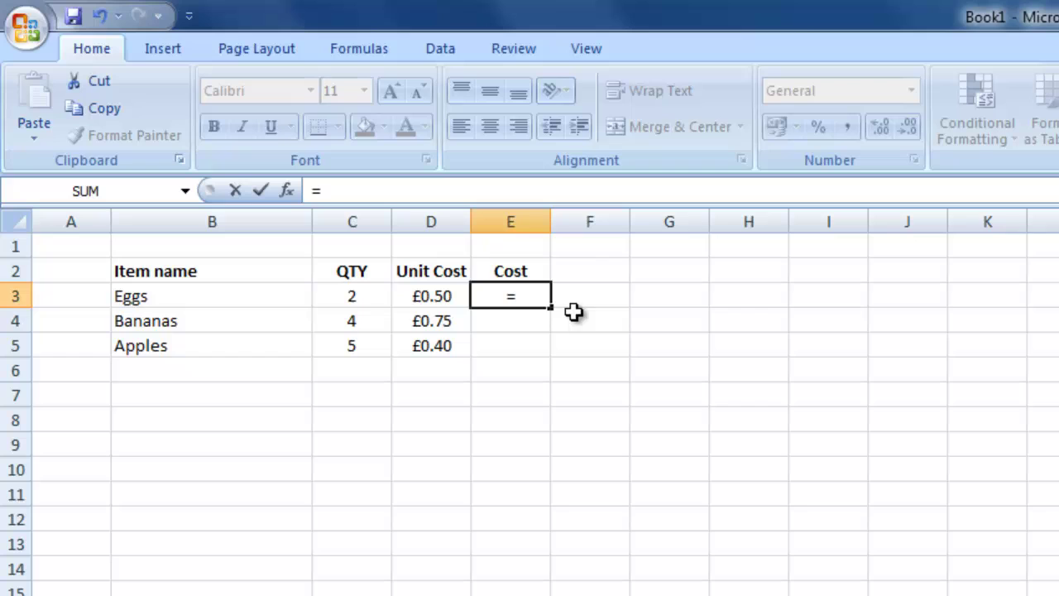
{"action": "left_click", "coordinate": [357, 298]}
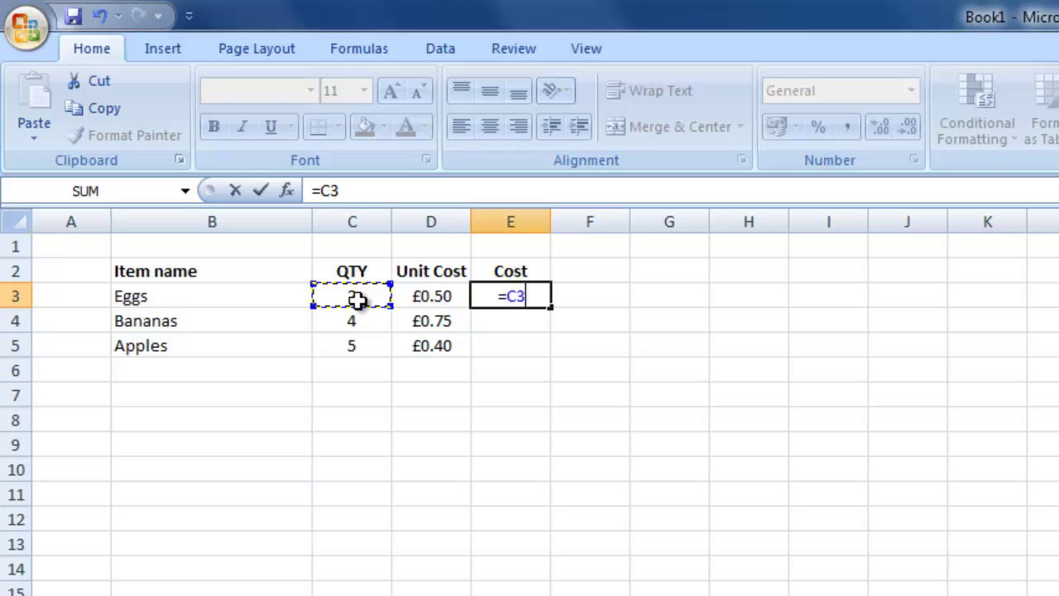
{"action": "type", "text": "*"}
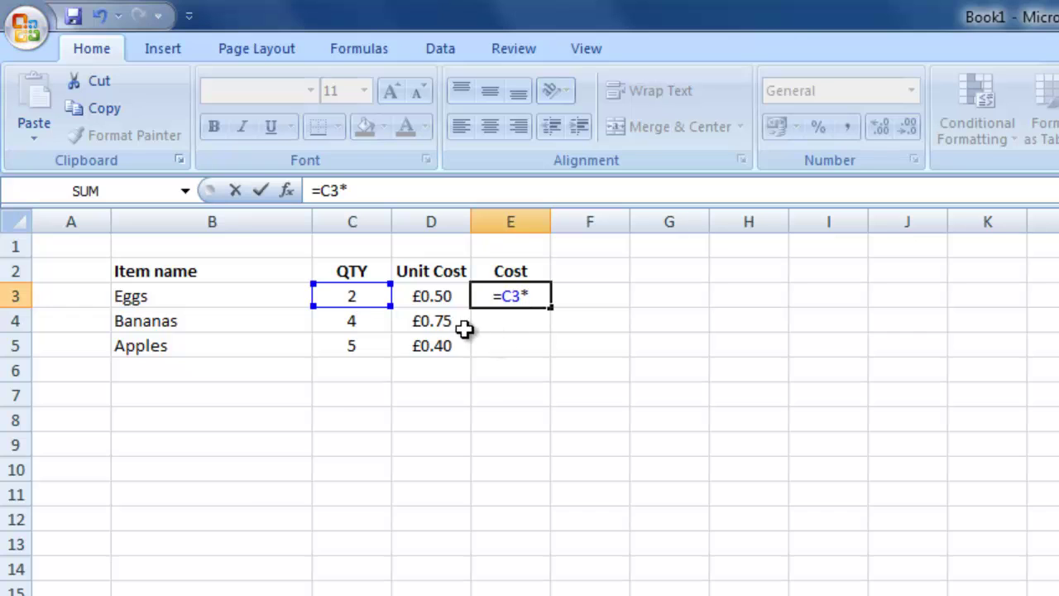
{"action": "left_click", "coordinate": [437, 297]}
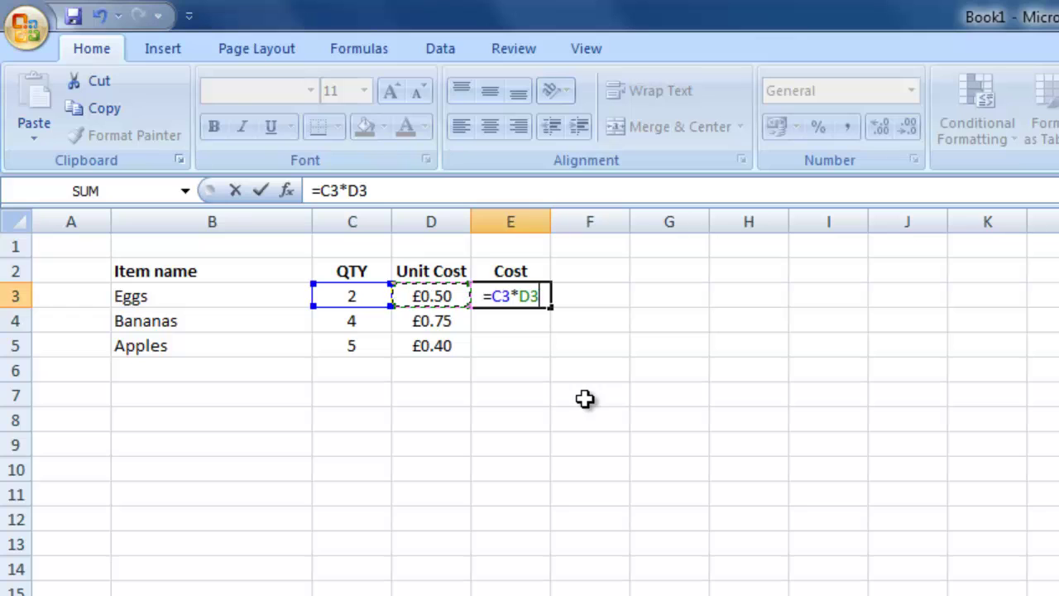
{"action": "key", "text": "Return"}
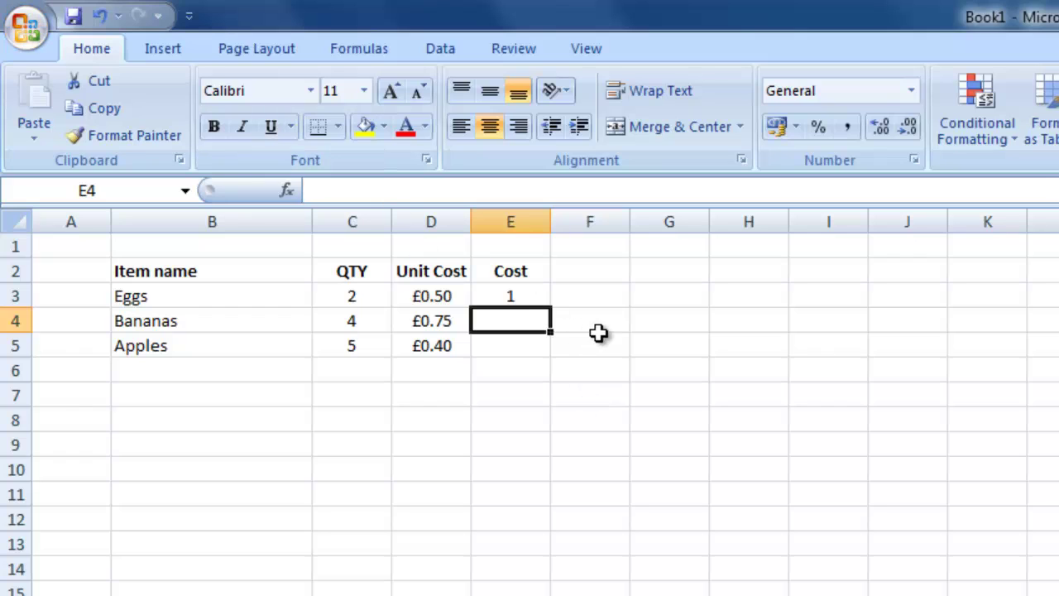
Format the cost cells E3 to E5 as £ currency with two decimal places
{"action": "left_click_drag", "start_coordinate": [530, 289], "coordinate": [529, 349]}
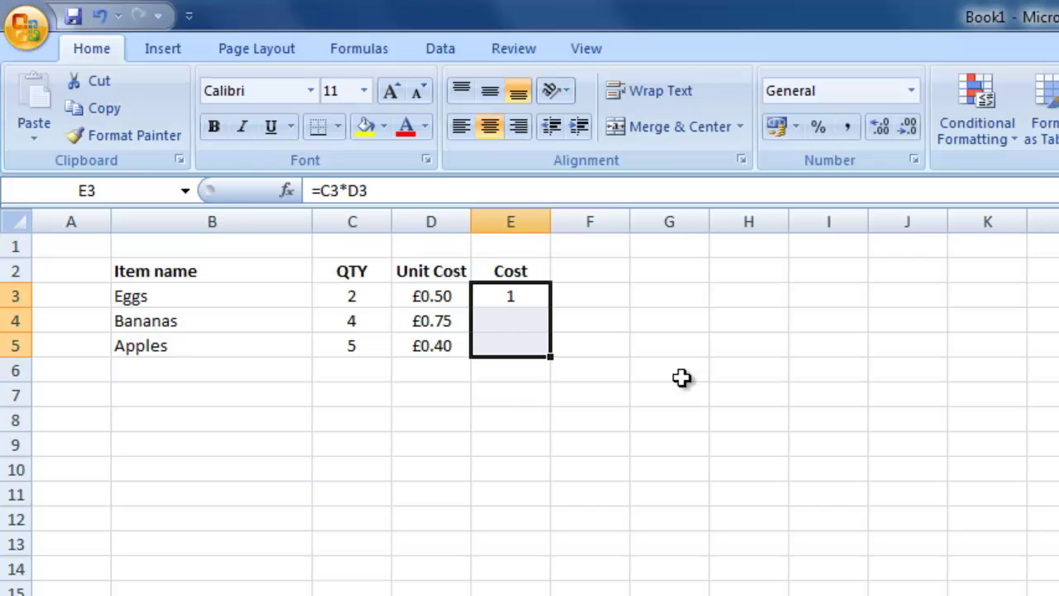
{"action": "key", "text": "ctrl+1"}
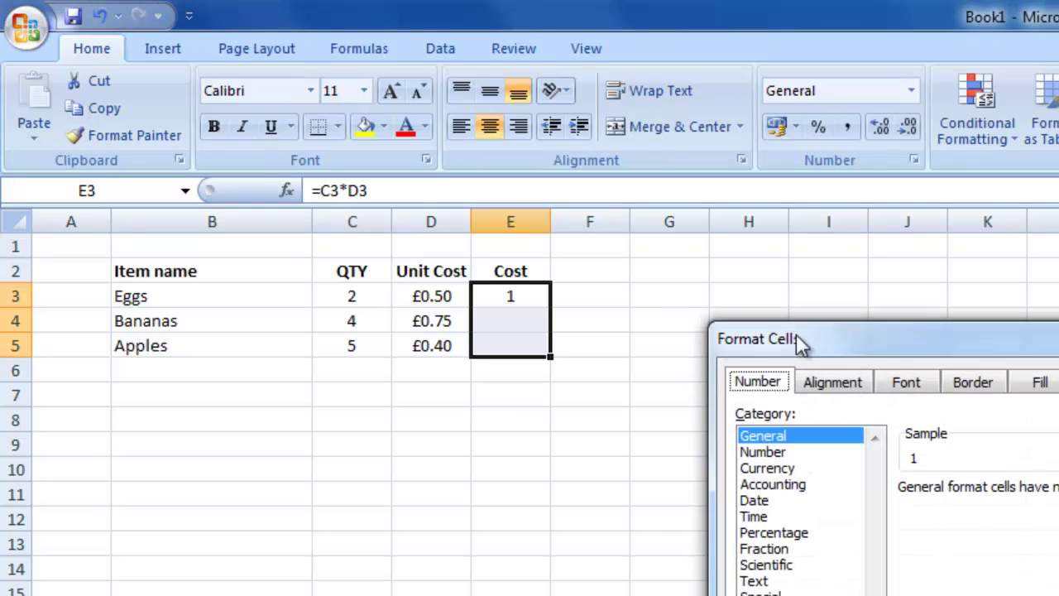
{"action": "left_click", "coordinate": [774, 468]}
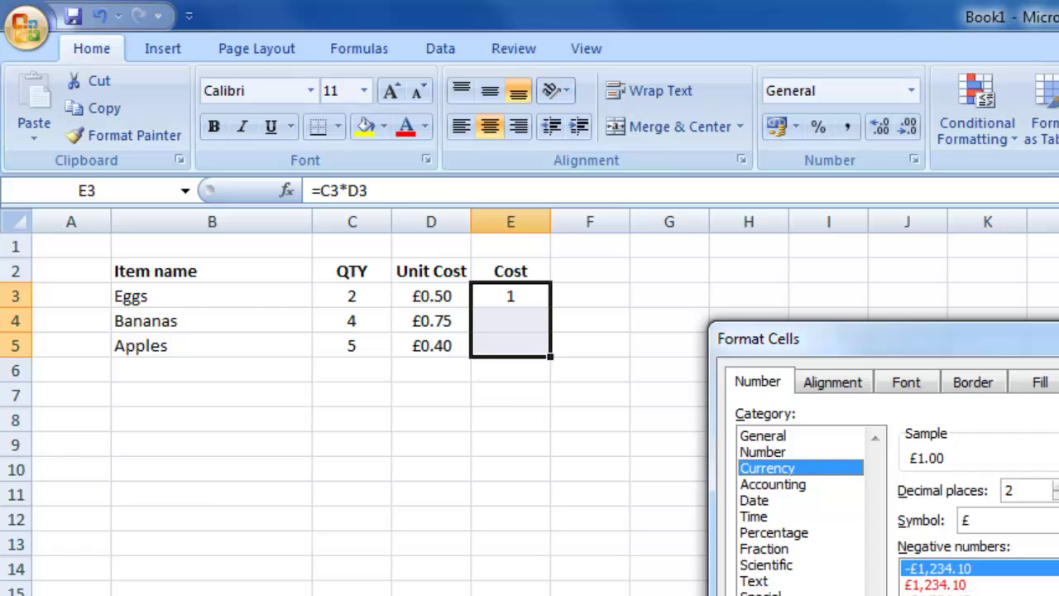
{"action": "key", "text": "Return"}
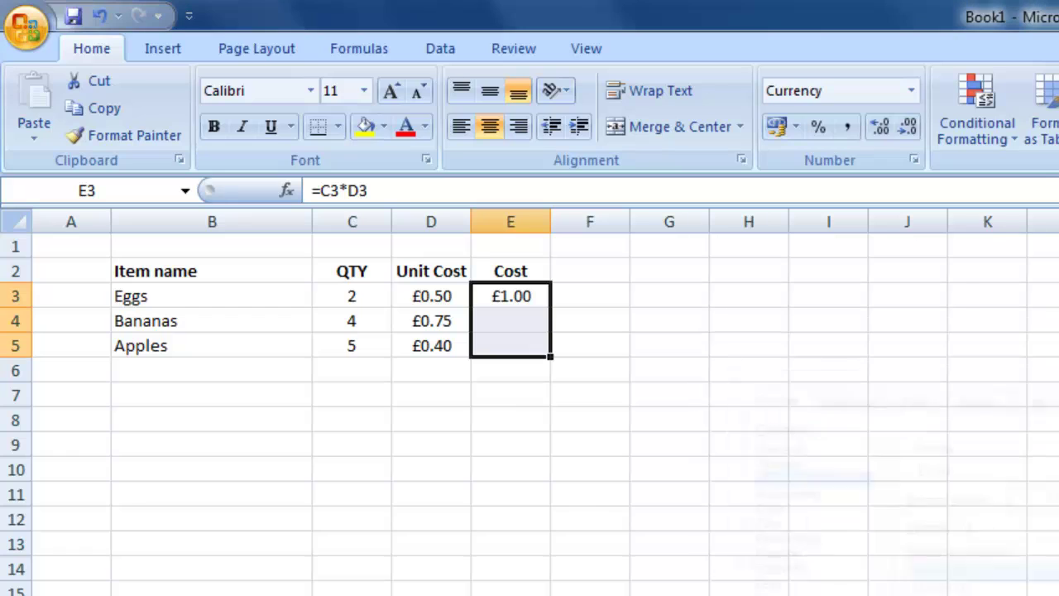
{"action": "left_click", "coordinate": [595, 525]}
Set the Eggs quantity in C3 to 6 and the Eggs unit cost in D3 to 0.45
{"action": "left_click", "coordinate": [352, 300]}
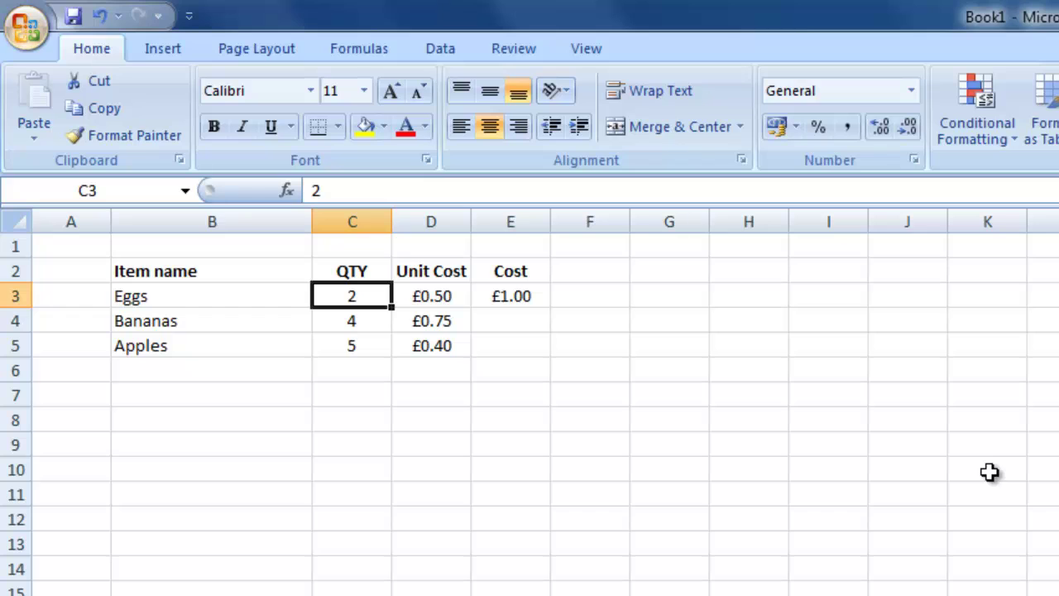
{"action": "type", "text": "6"}
{"action": "key", "text": "Return"}
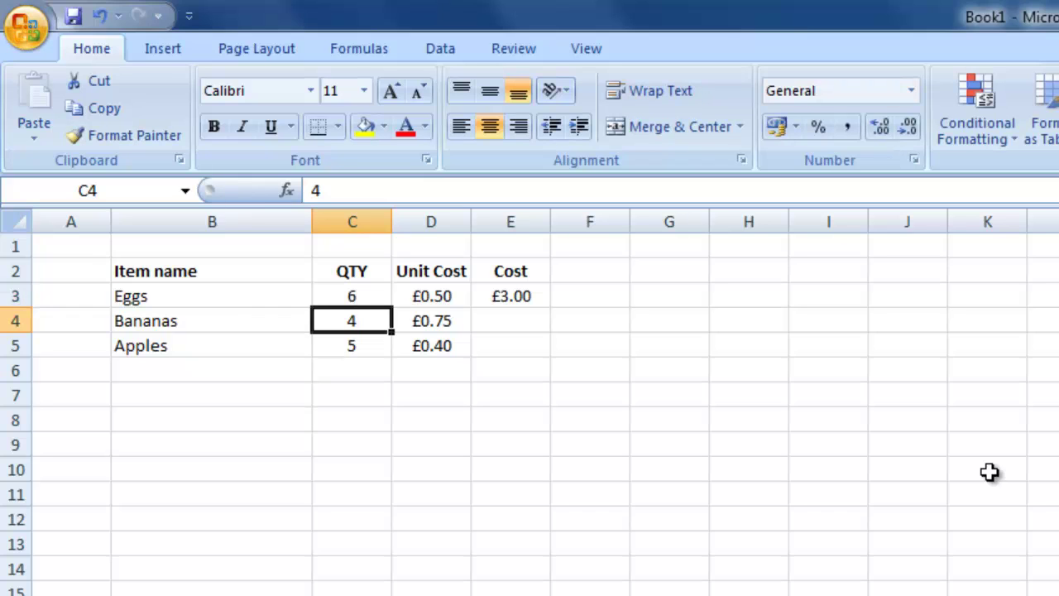
{"action": "left_click", "coordinate": [513, 298]}
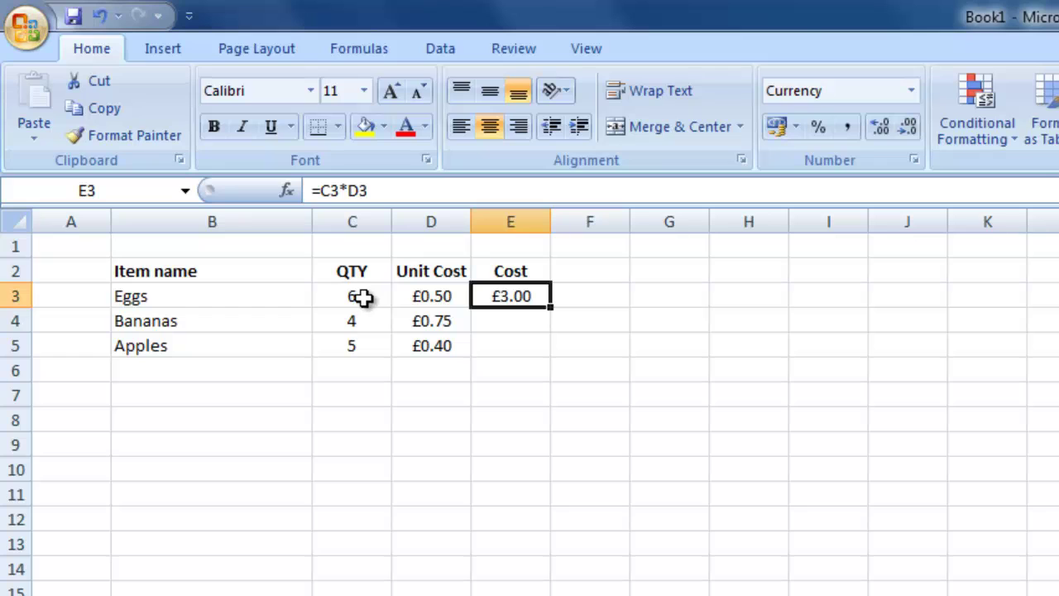
{"action": "left_click", "coordinate": [448, 300]}
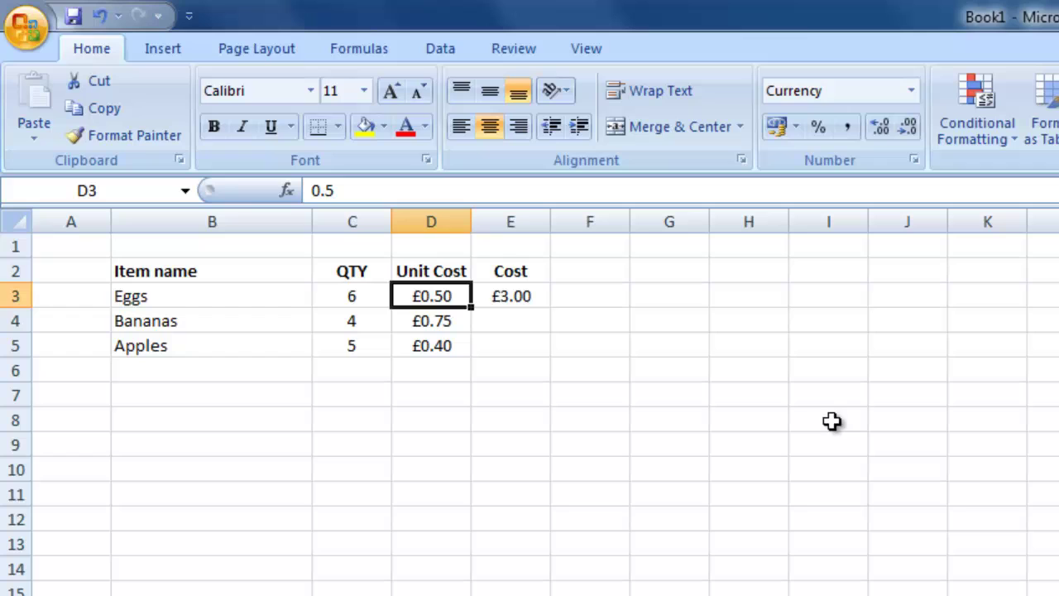
{"action": "type", "text": "0.45"}
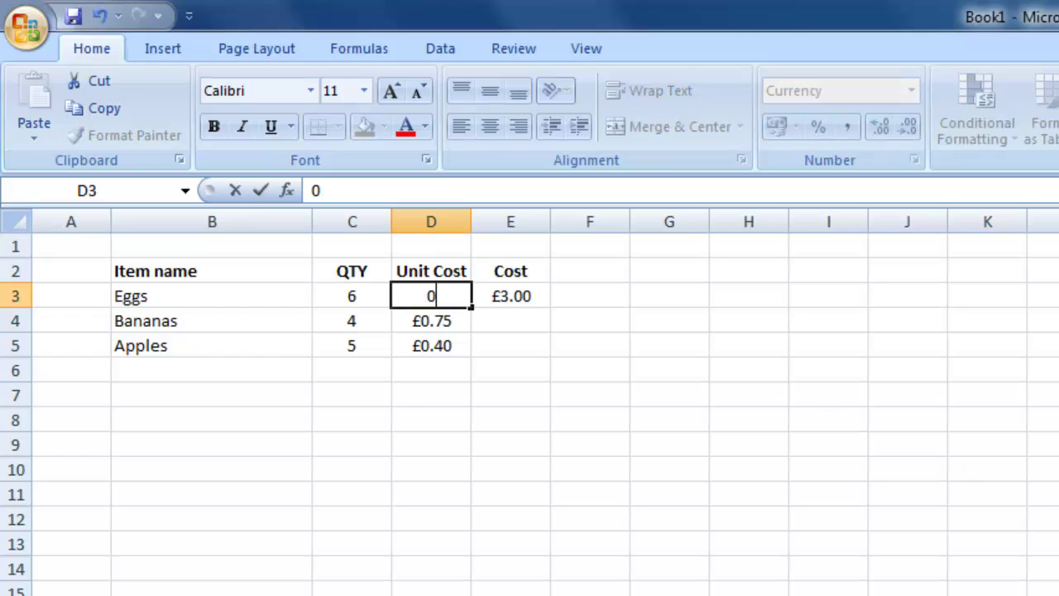
{"action": "key", "text": "Return"}
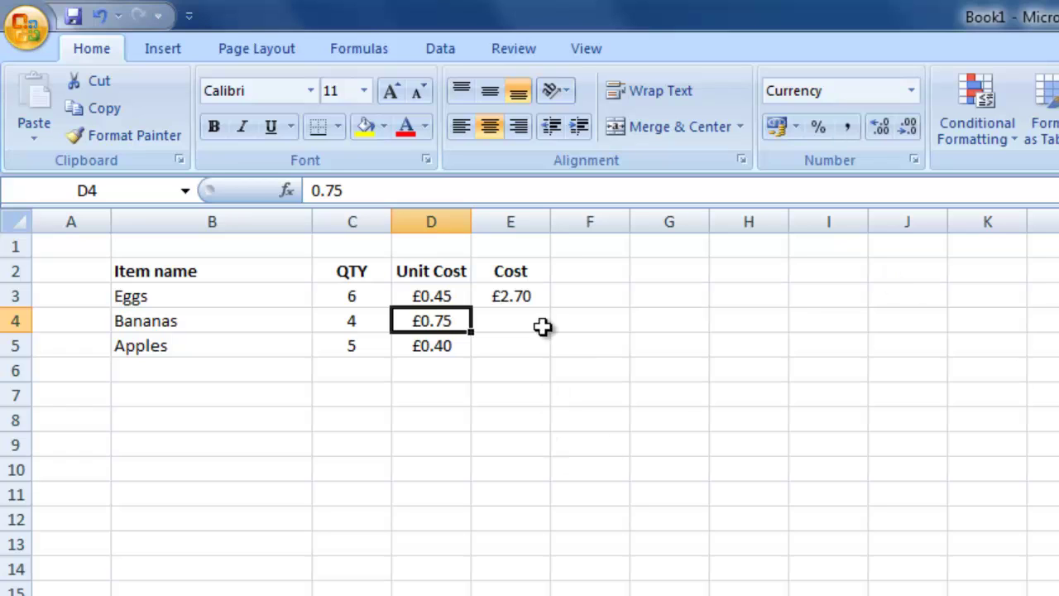
Replace the formula in the Eggs cost cell E3 with the fixed value 3.00
{"action": "left_click", "coordinate": [364, 295]}
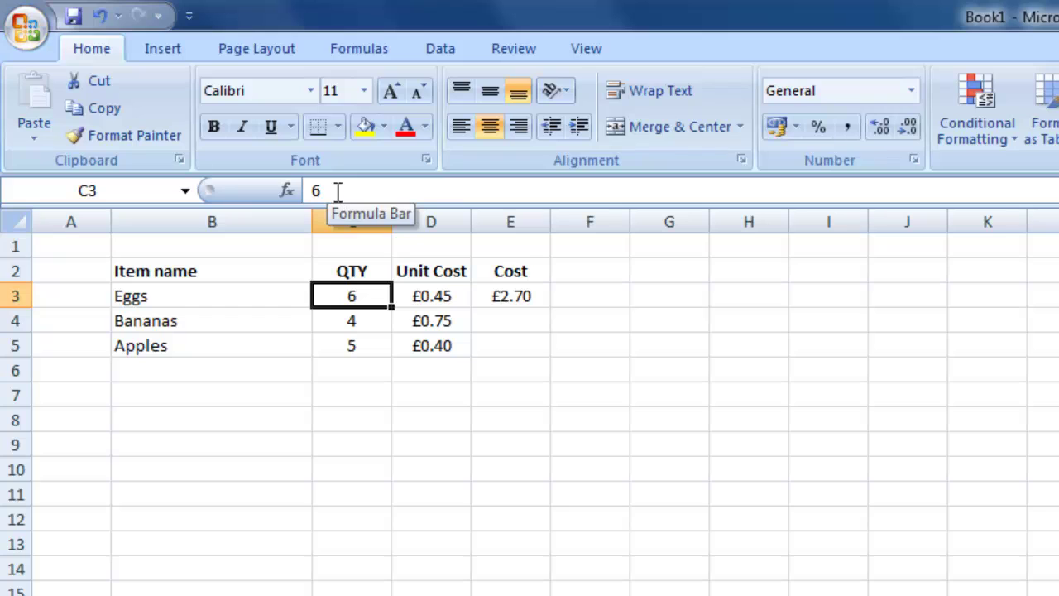
{"action": "left_click", "coordinate": [443, 294]}
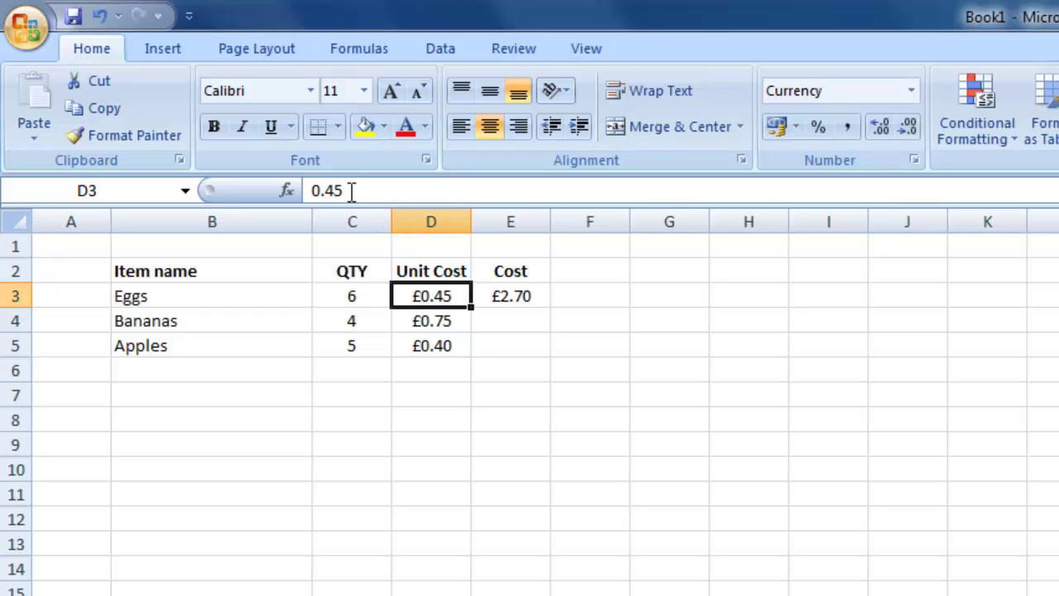
{"action": "left_click", "coordinate": [518, 298]}
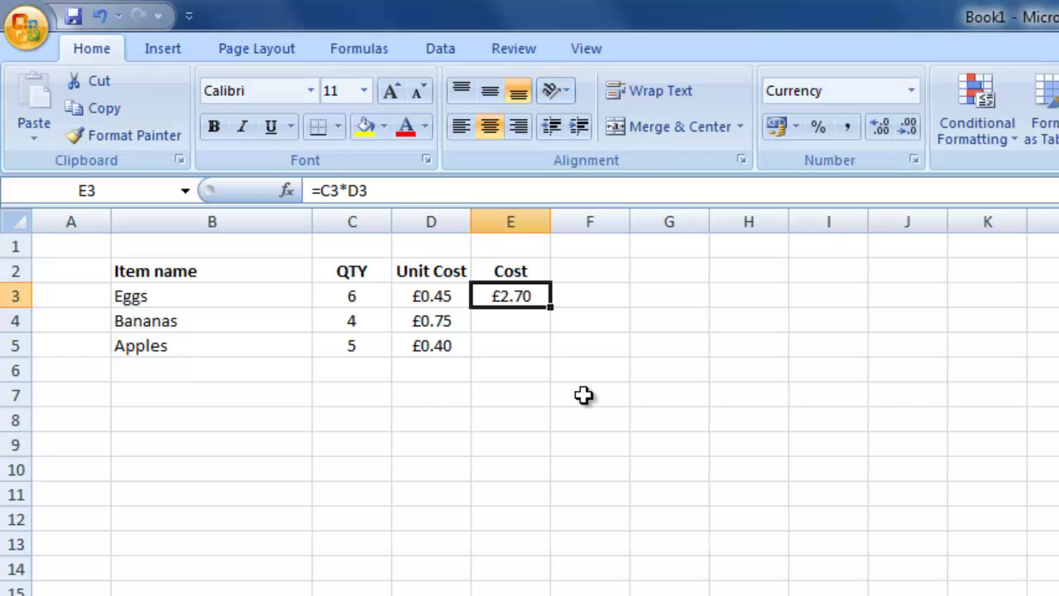
{"action": "type", "text": "3.00"}
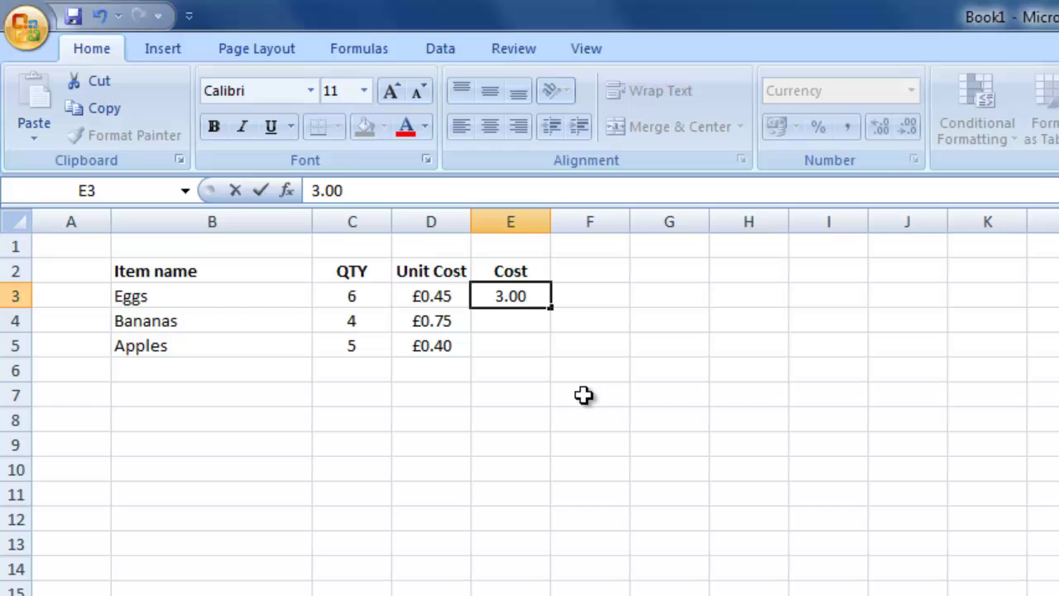
{"action": "key", "text": "Return"}
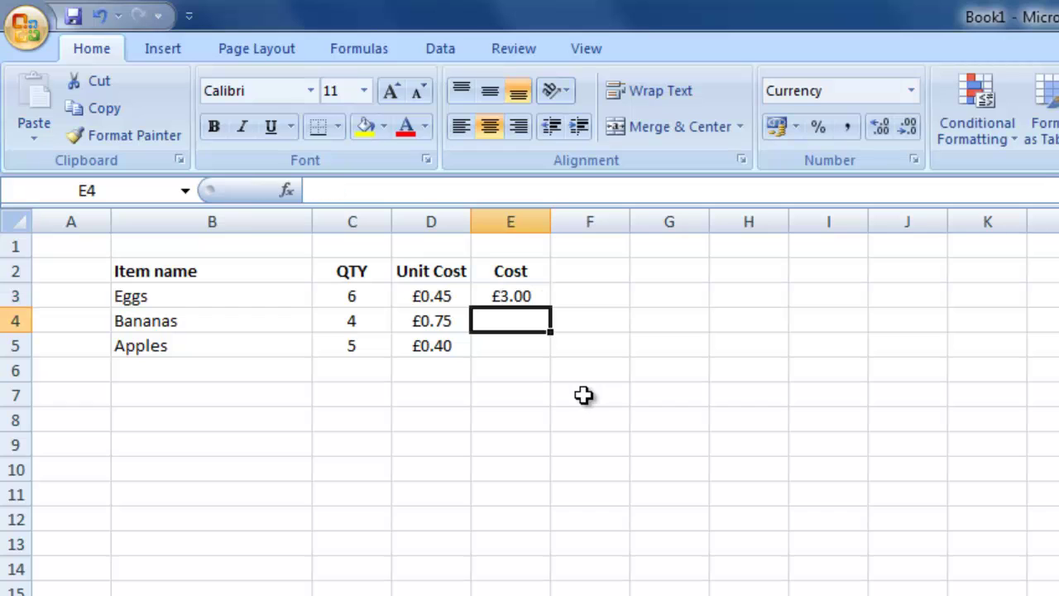
Set the Eggs quantity in cell C3 to 4
{"action": "left_click", "coordinate": [513, 296]}
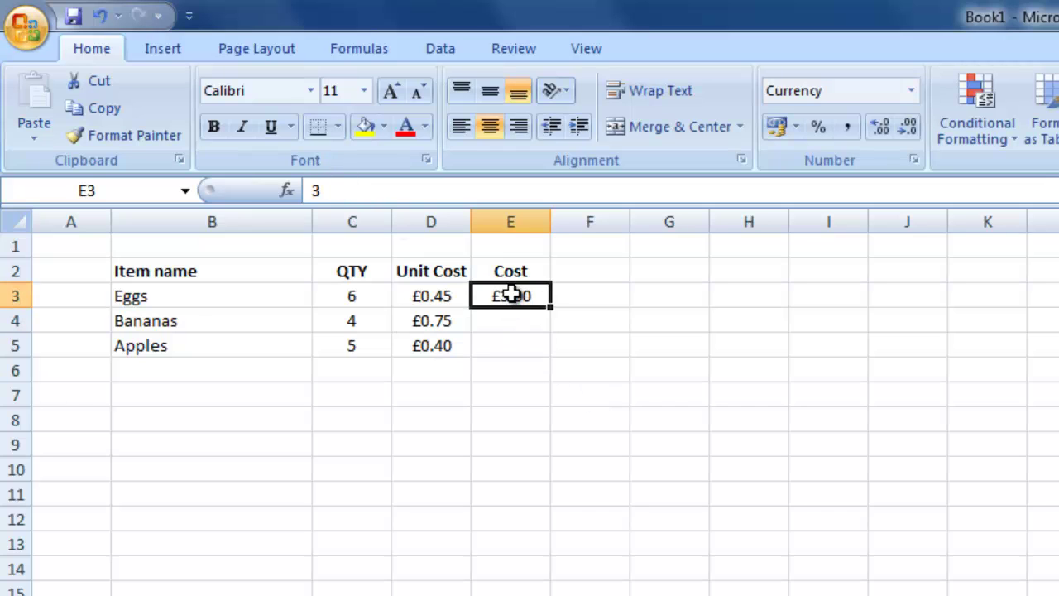
{"action": "left_click", "coordinate": [432, 296]}
{"action": "left_click", "coordinate": [348, 297]}
{"action": "left_click", "coordinate": [434, 296]}
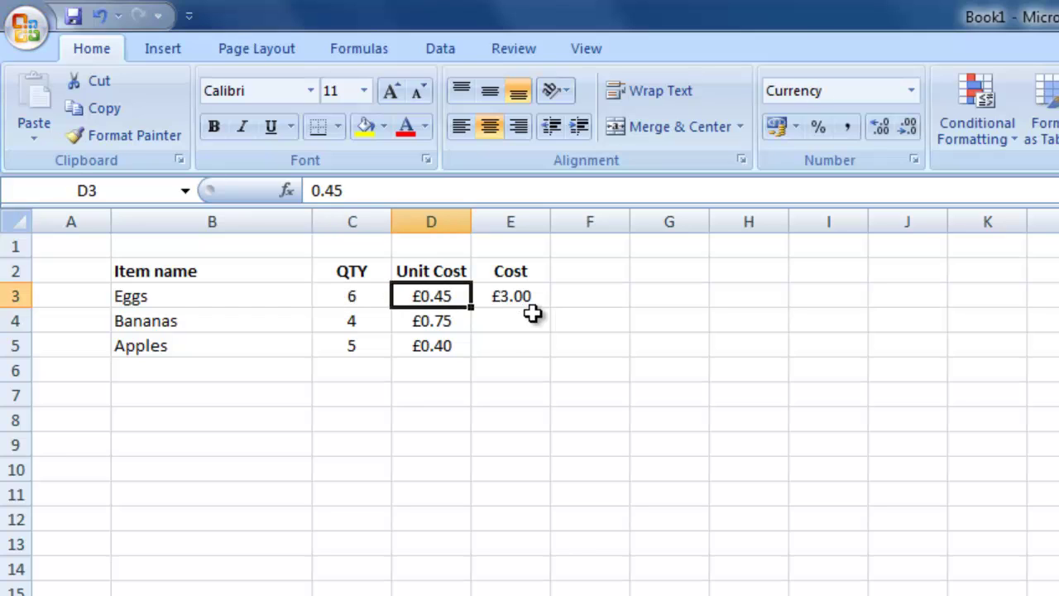
{"action": "left_click", "coordinate": [382, 298]}
{"action": "type", "text": "4"}
{"action": "key", "text": "Return"}
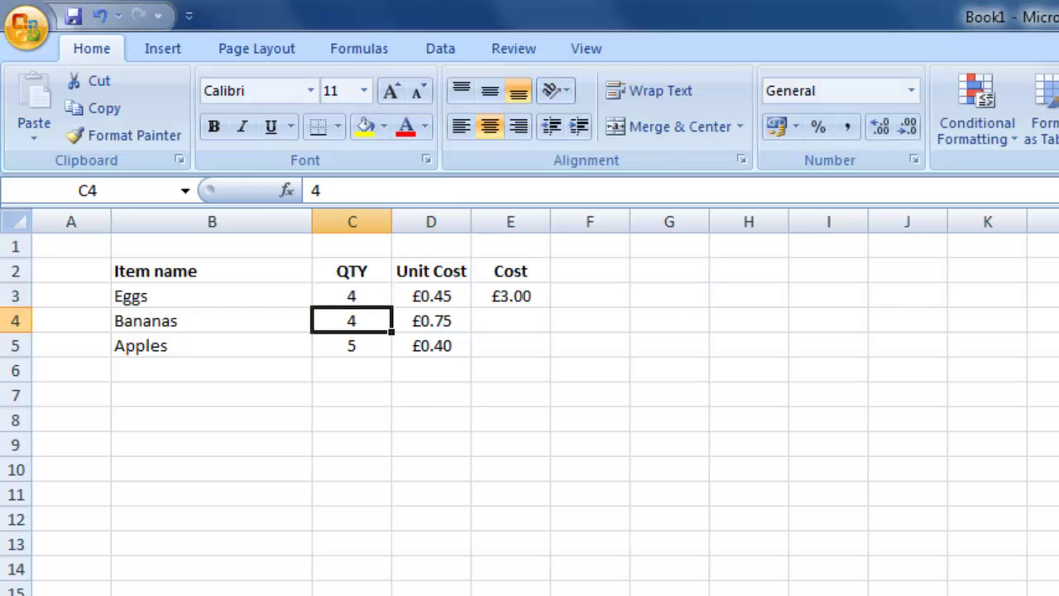
Enter the formula =C3*D3 in E3 in place of the fixed Eggs cost
{"action": "left_click", "coordinate": [517, 296]}
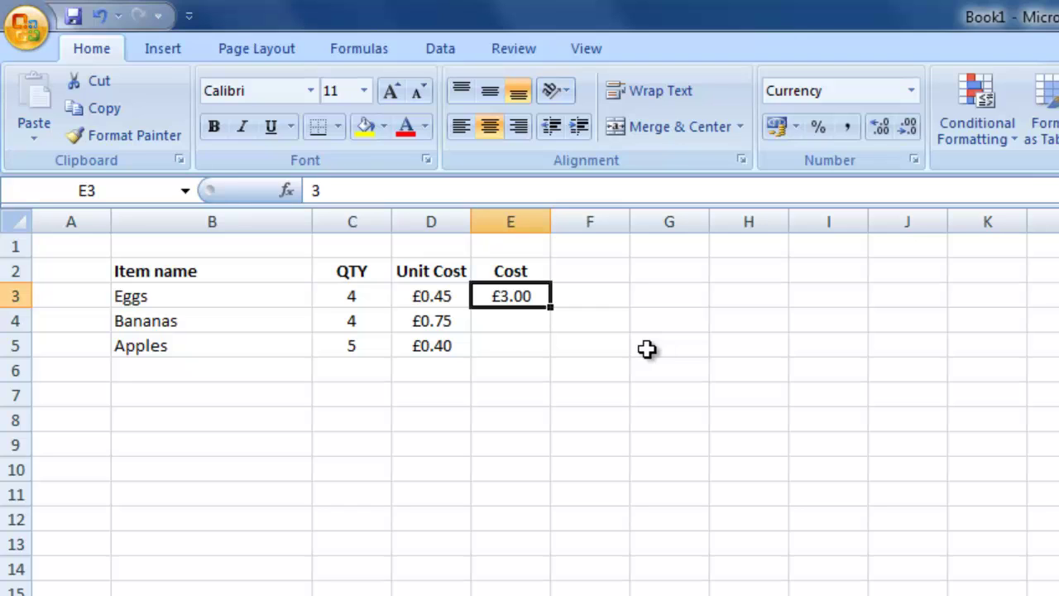
{"action": "type", "text": "="}
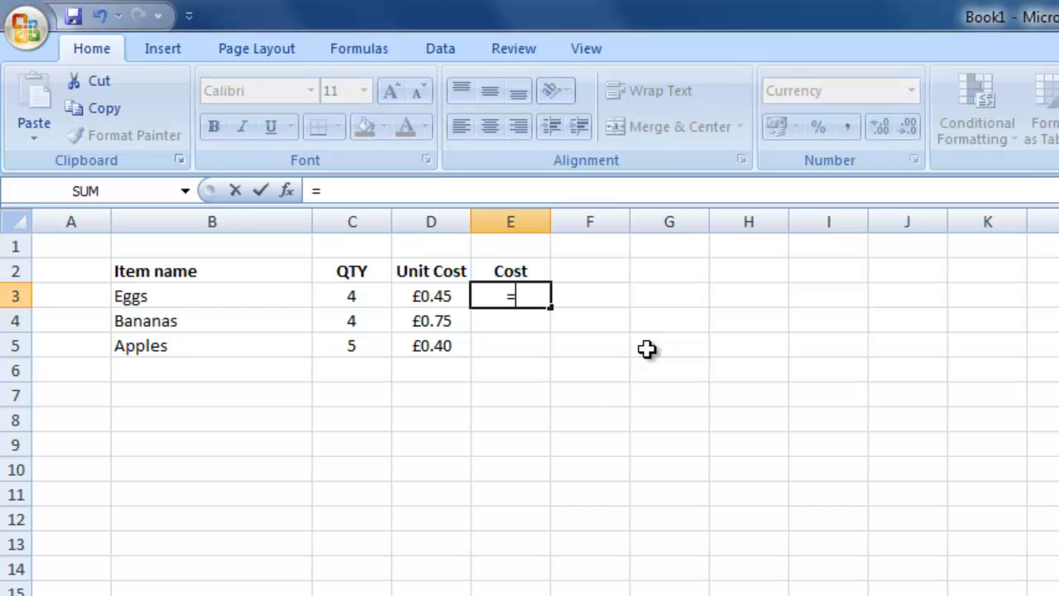
{"action": "left_click", "coordinate": [367, 296]}
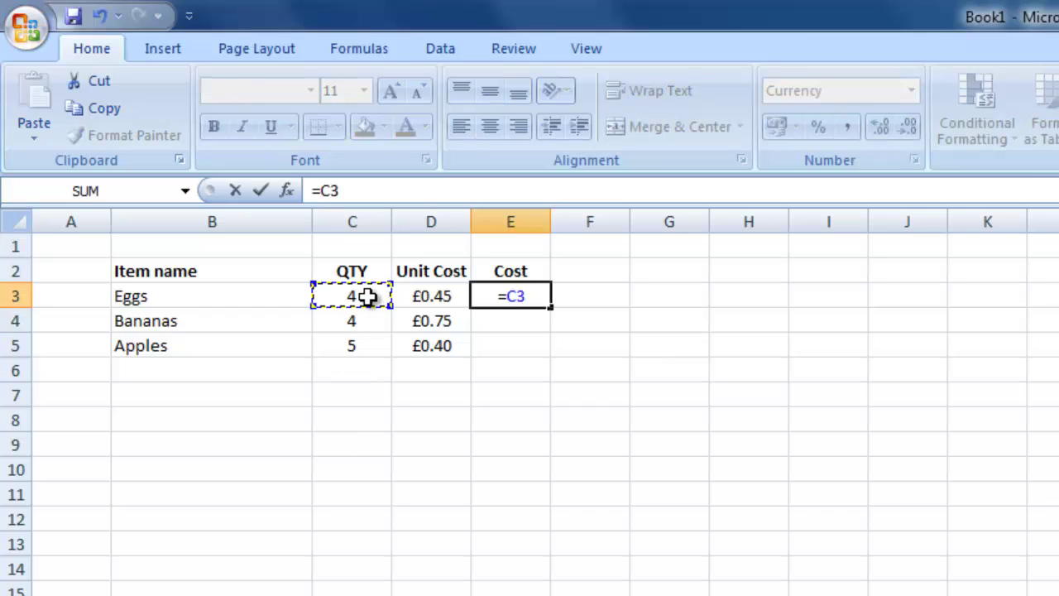
{"action": "type", "text": "*"}
{"action": "left_click", "coordinate": [438, 297]}
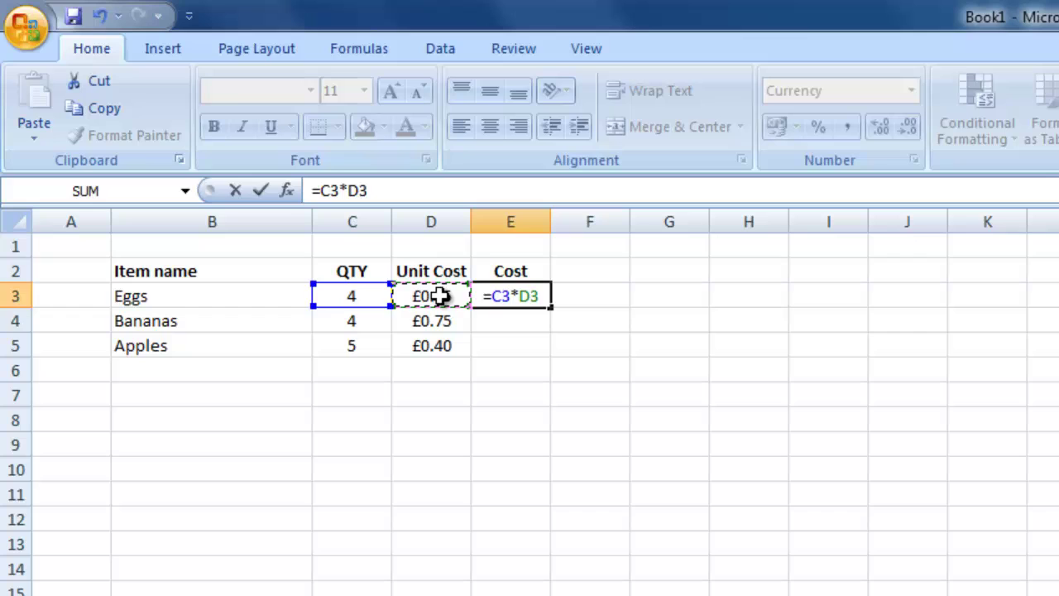
{"action": "key", "text": "Return"}
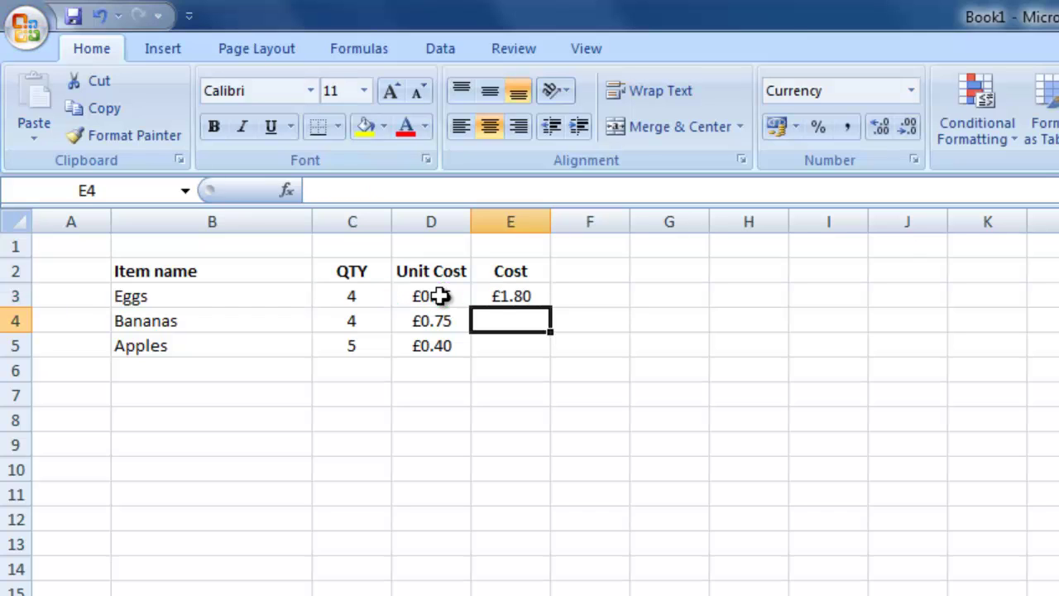
{"action": "key", "text": "Up"}
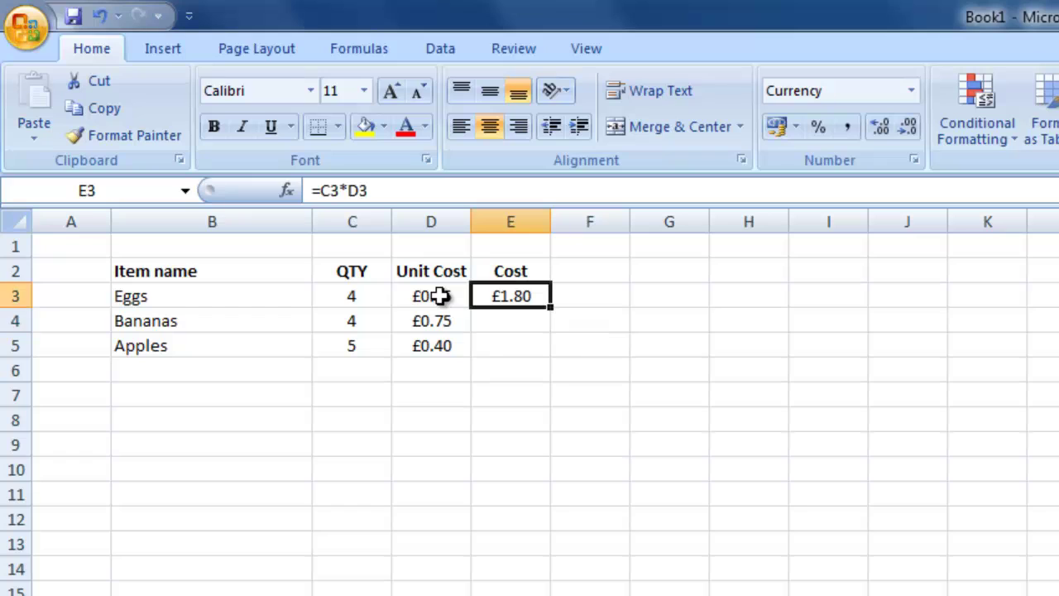
Fill the Eggs cost formula from E3 down to E5 for Bananas and Apples
{"action": "key", "text": "Down"}
{"action": "key", "text": "Down"}
{"action": "key", "text": "Up"}
{"action": "key", "text": "Down"}
{"action": "key", "text": "Up"}
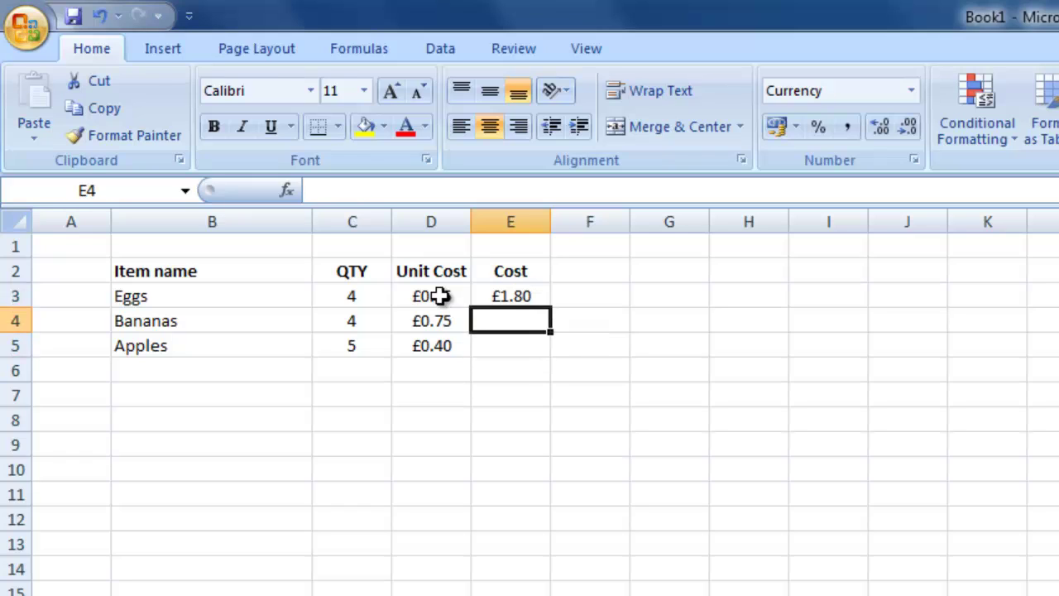
{"action": "key", "text": "Down"}
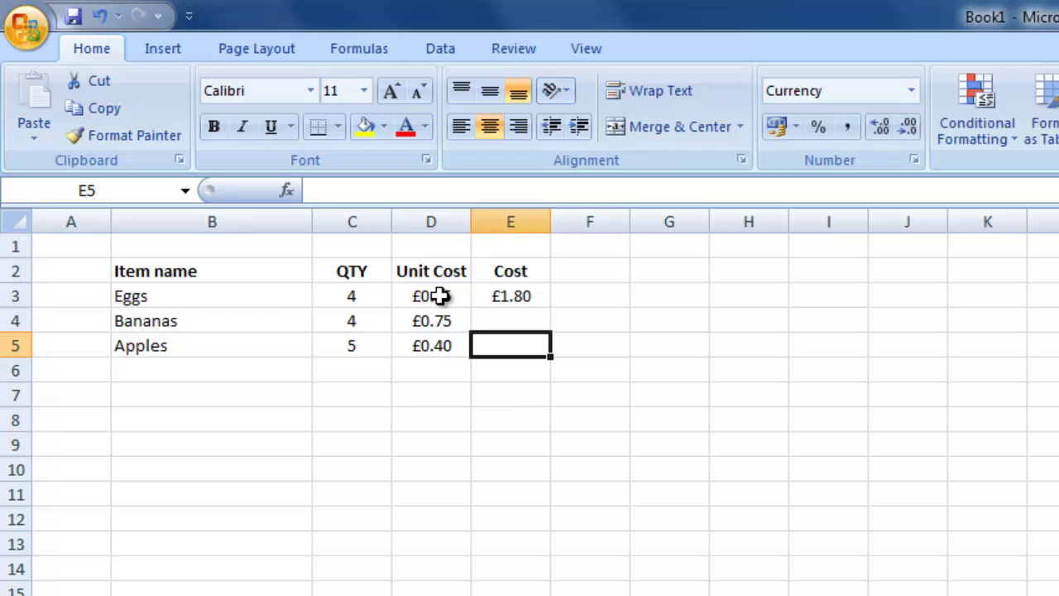
{"action": "key", "text": "Up"}
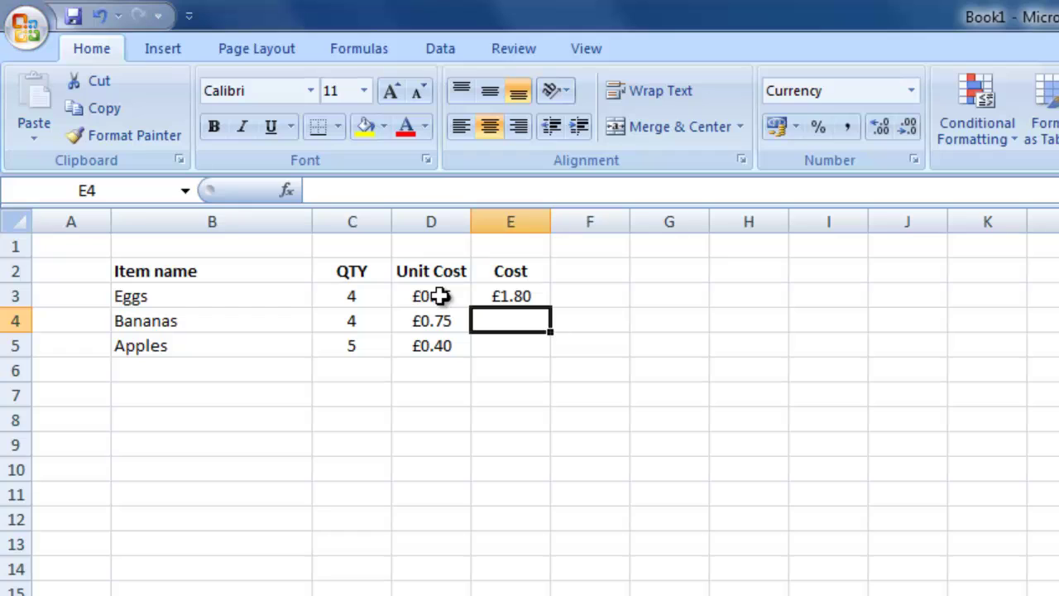
{"action": "key", "text": "Up"}
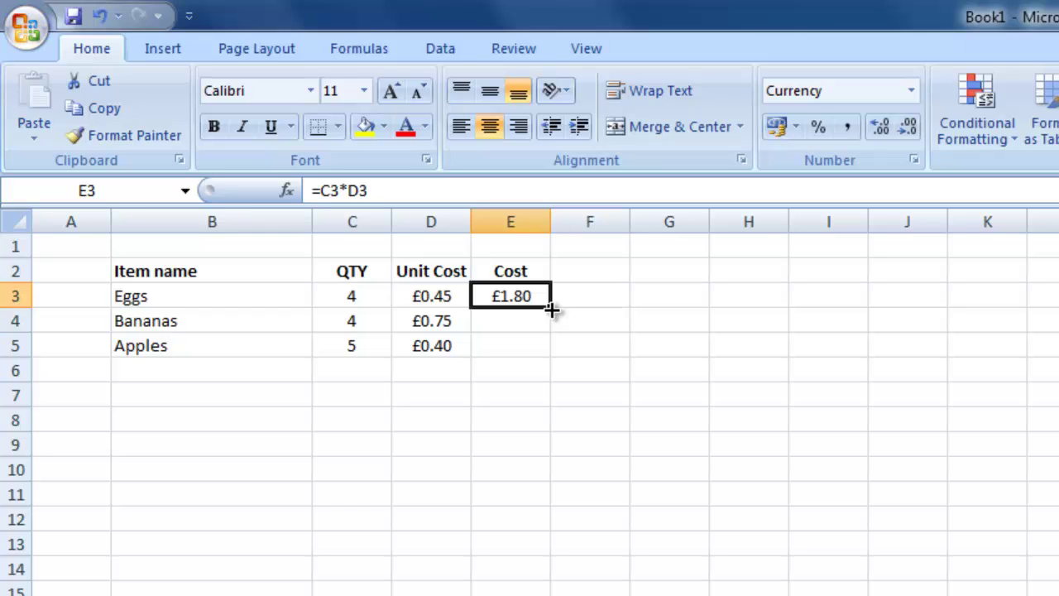
{"action": "left_click_drag", "start_coordinate": [552, 315], "coordinate": [552, 356]}
{"action": "left_click", "coordinate": [603, 492]}
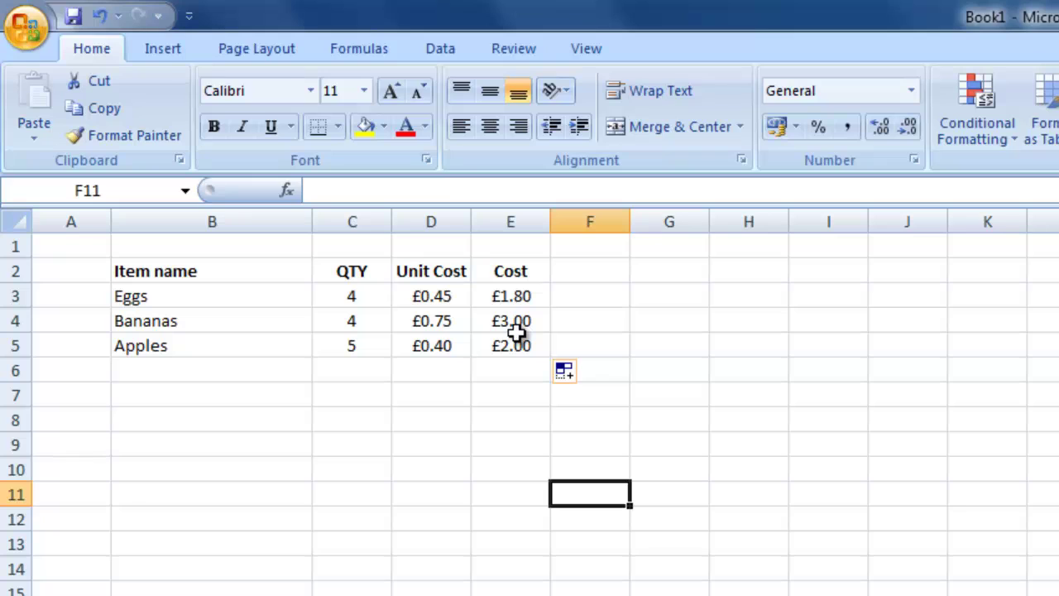
Check the cost formulas in E3, E4 and E5 against the quantity and unit cost cells they reference
{"action": "left_click", "coordinate": [519, 296]}
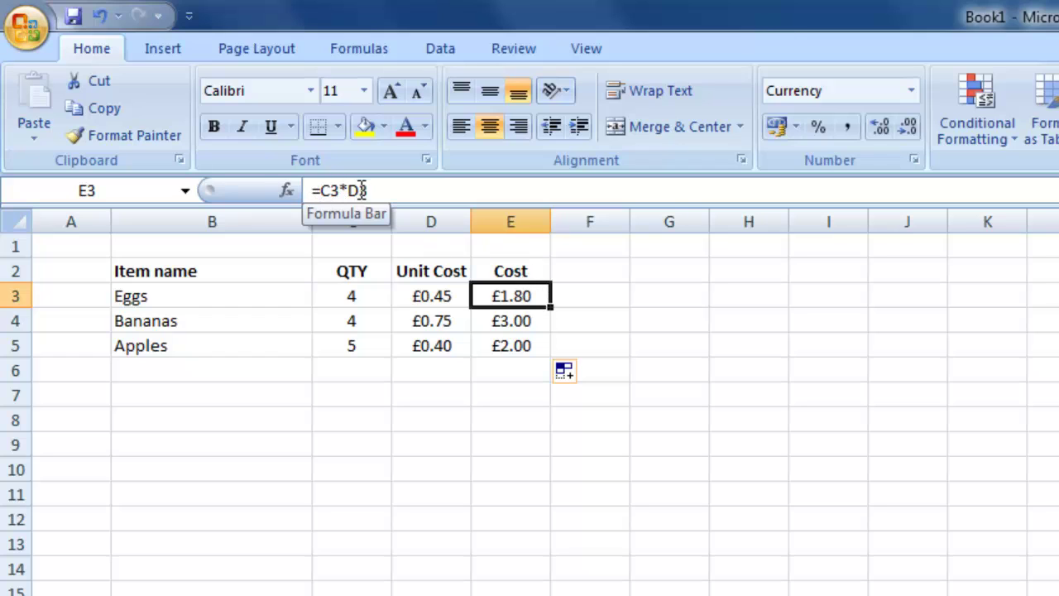
{"action": "left_click", "coordinate": [519, 321]}
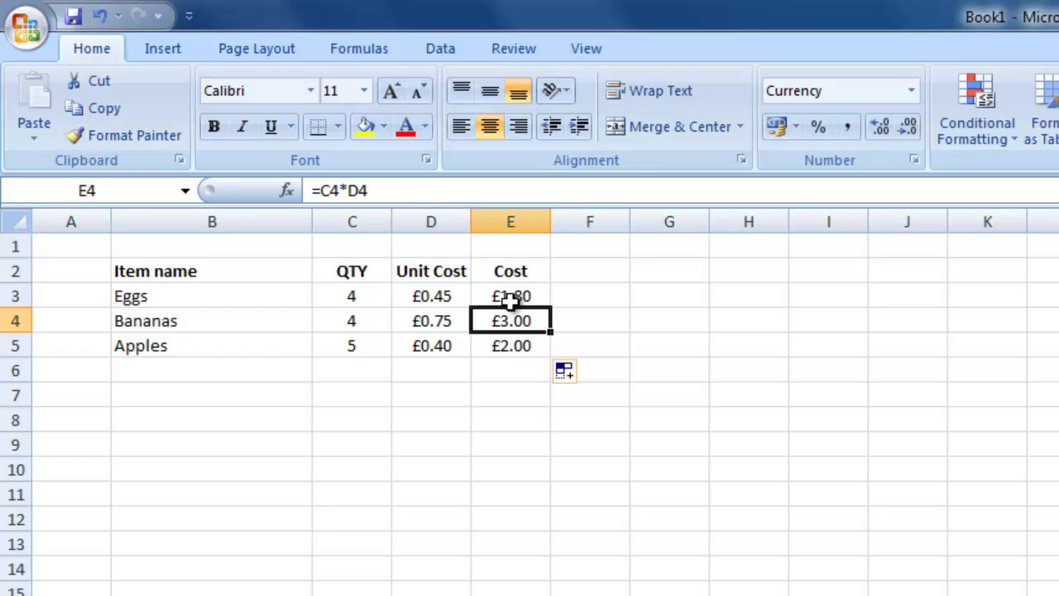
{"action": "left_click_drag", "start_coordinate": [361, 321], "coordinate": [447, 321]}
{"action": "left_click", "coordinate": [514, 346]}
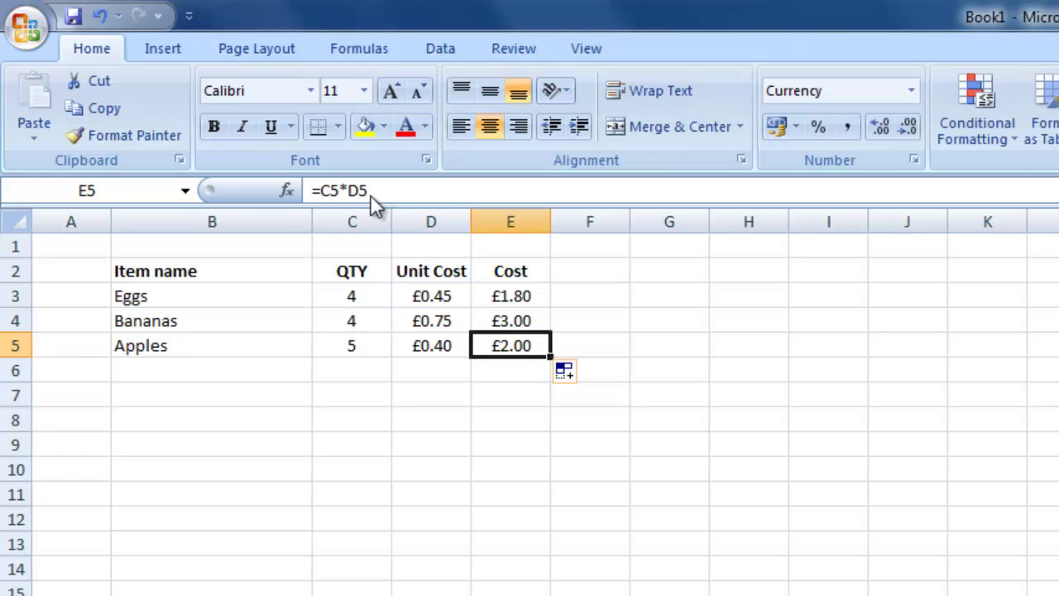
{"action": "left_click_drag", "start_coordinate": [359, 348], "coordinate": [428, 352]}
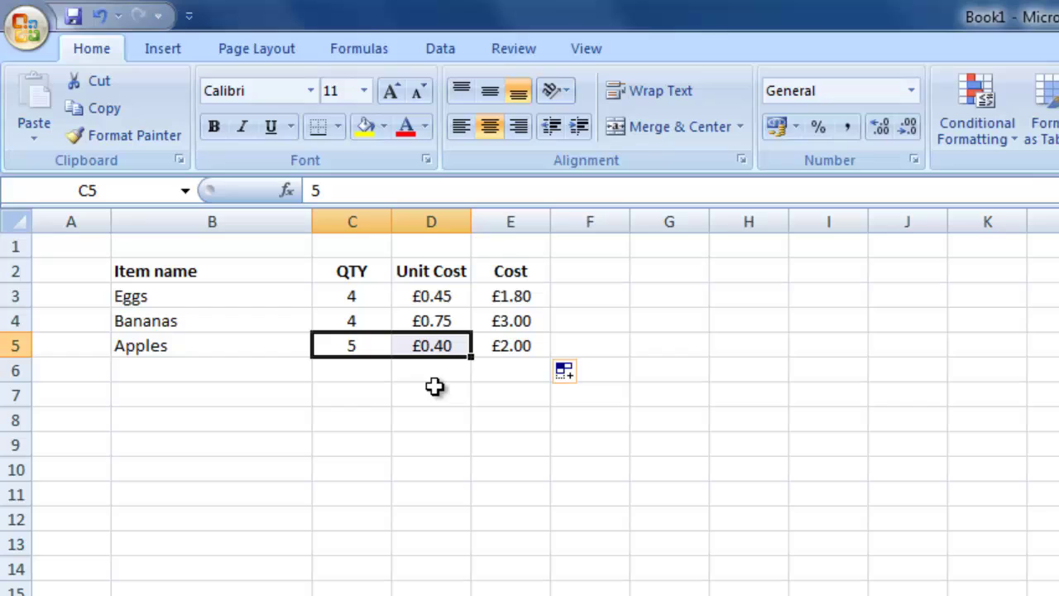
{"action": "left_click", "coordinate": [530, 345]}
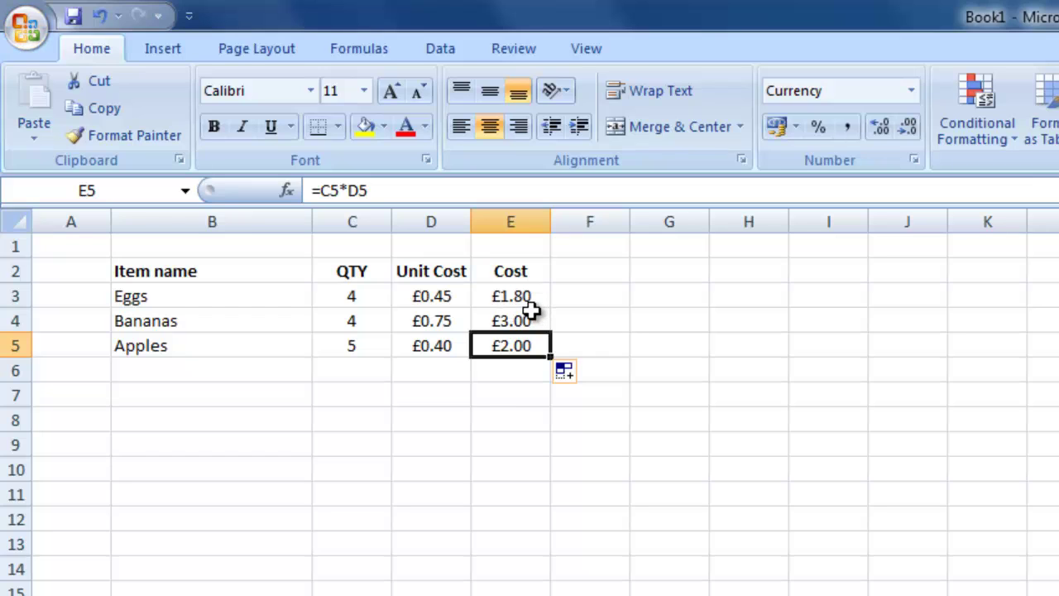
{"action": "left_click", "coordinate": [511, 393]}
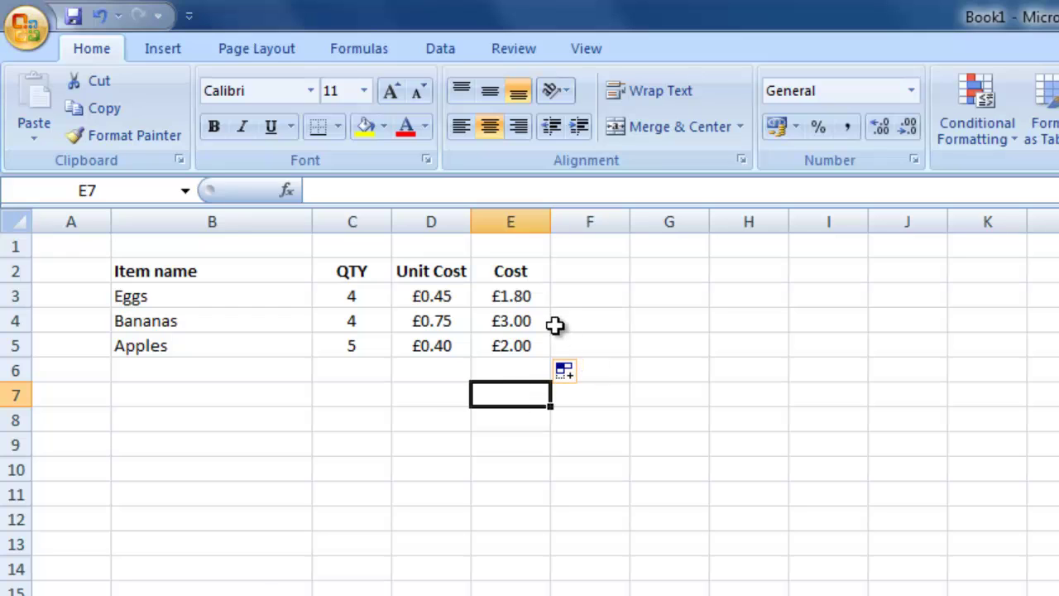
{"action": "left_click_drag", "start_coordinate": [533, 291], "coordinate": [537, 346]}
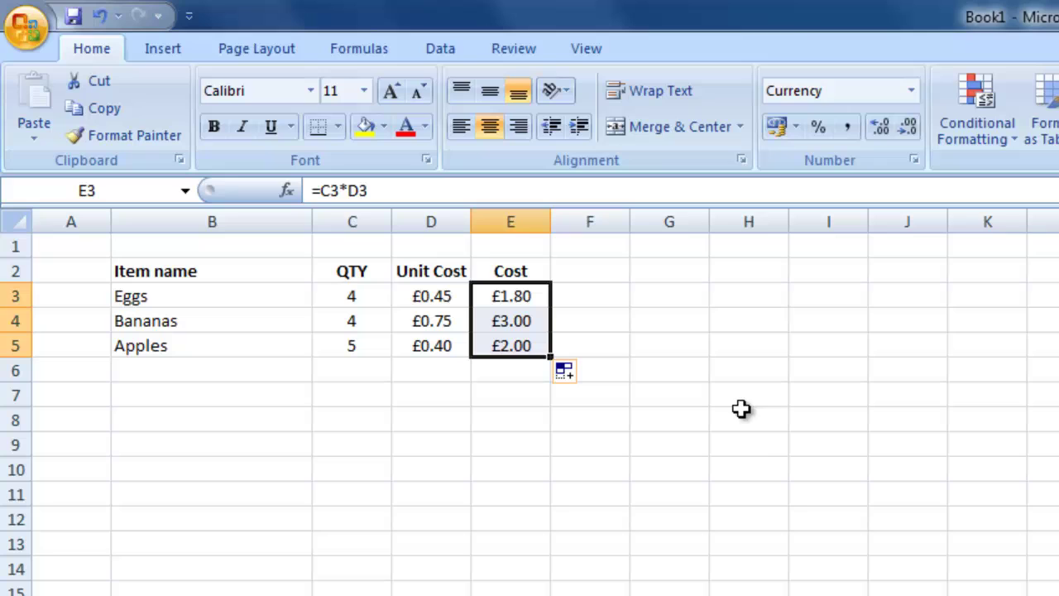
{"action": "left_click", "coordinate": [750, 451]}
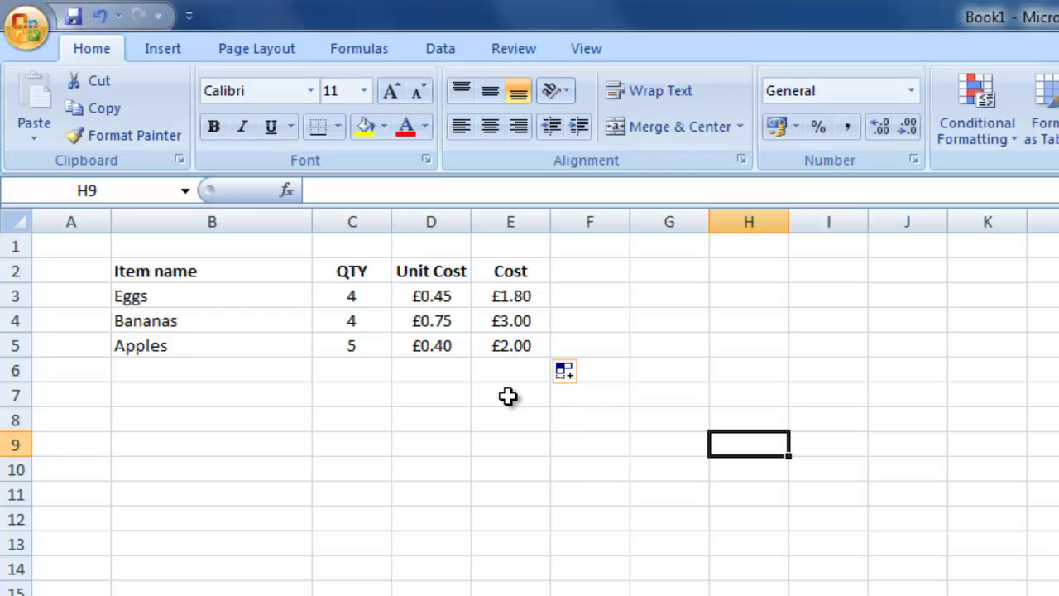
Total the item costs in cell E7 with an AutoSum formula, =SUM(E3:E6), and review it
{"action": "left_click", "coordinate": [534, 394]}
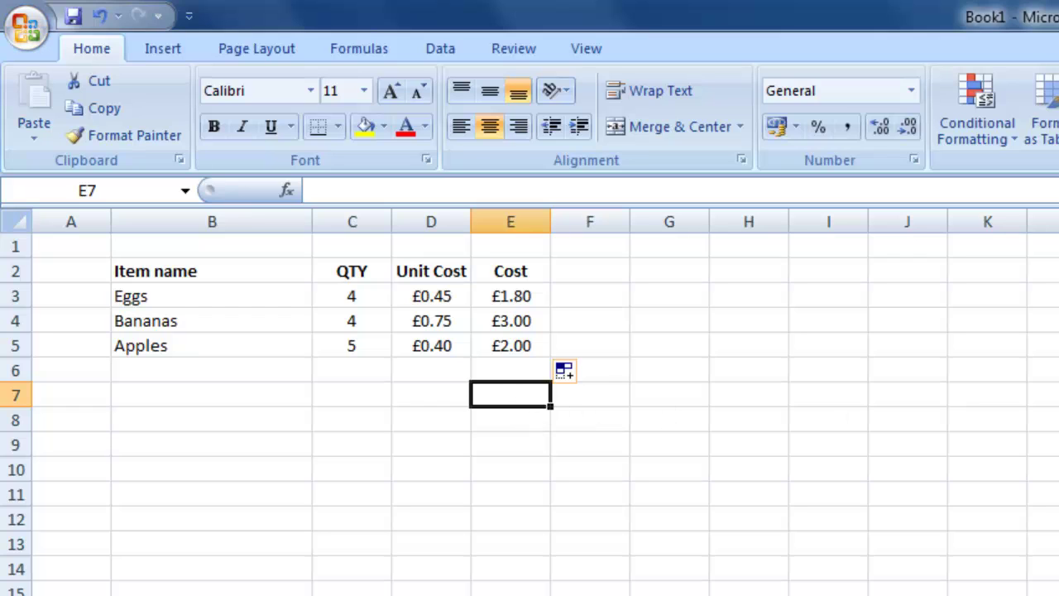
{"action": "key", "text": "alt+="}
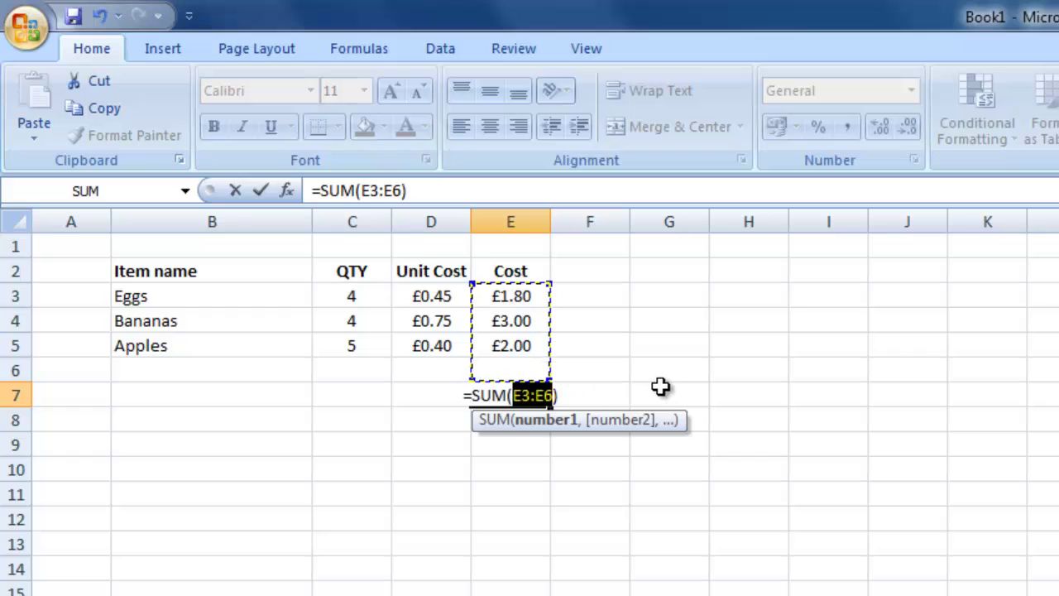
{"action": "key", "text": "Return"}
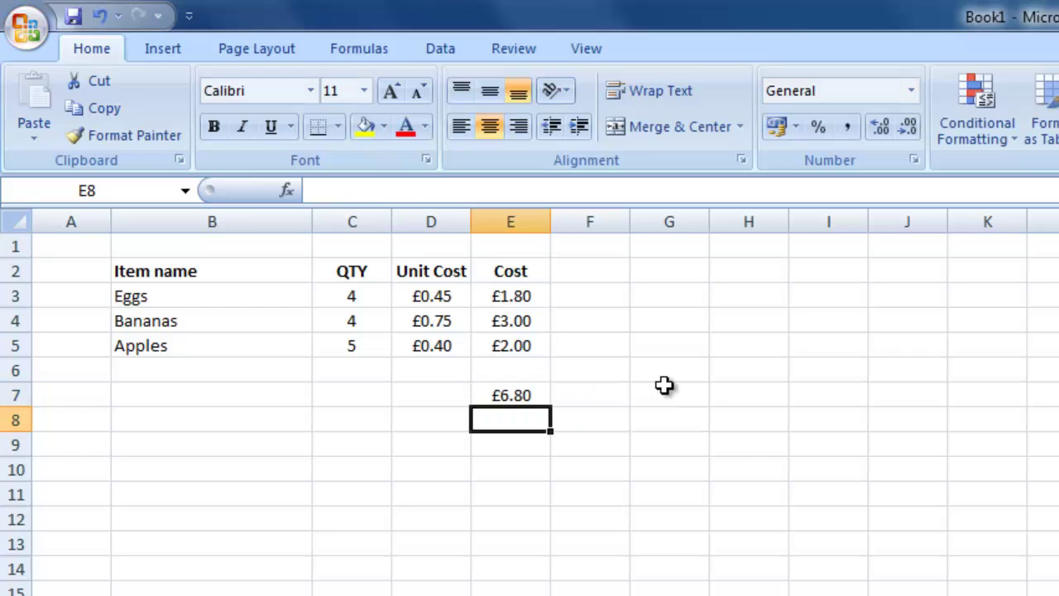
{"action": "key", "text": "Up"}
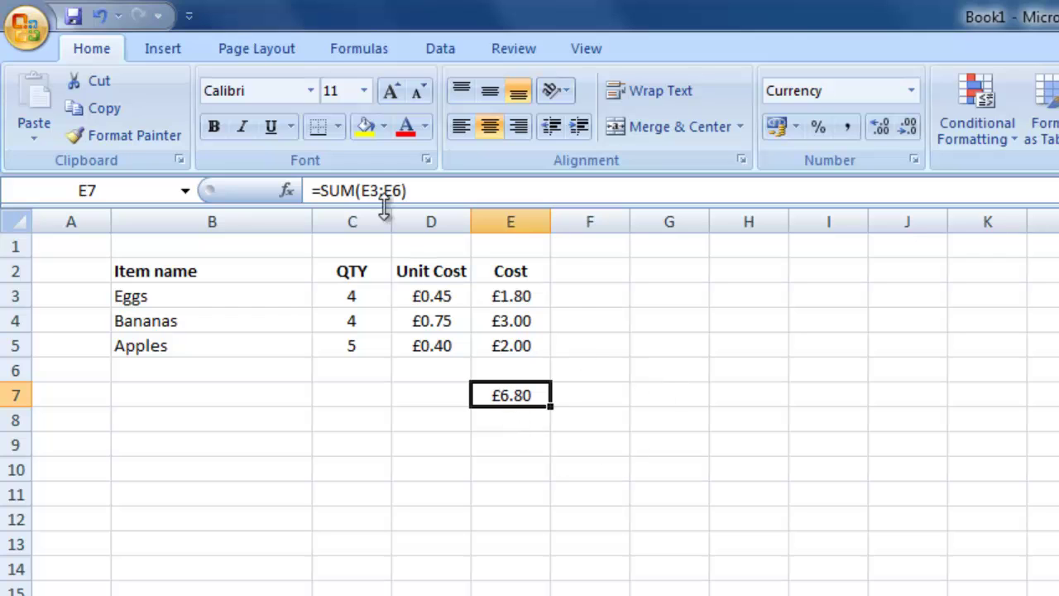
{"action": "left_click", "coordinate": [531, 298]}
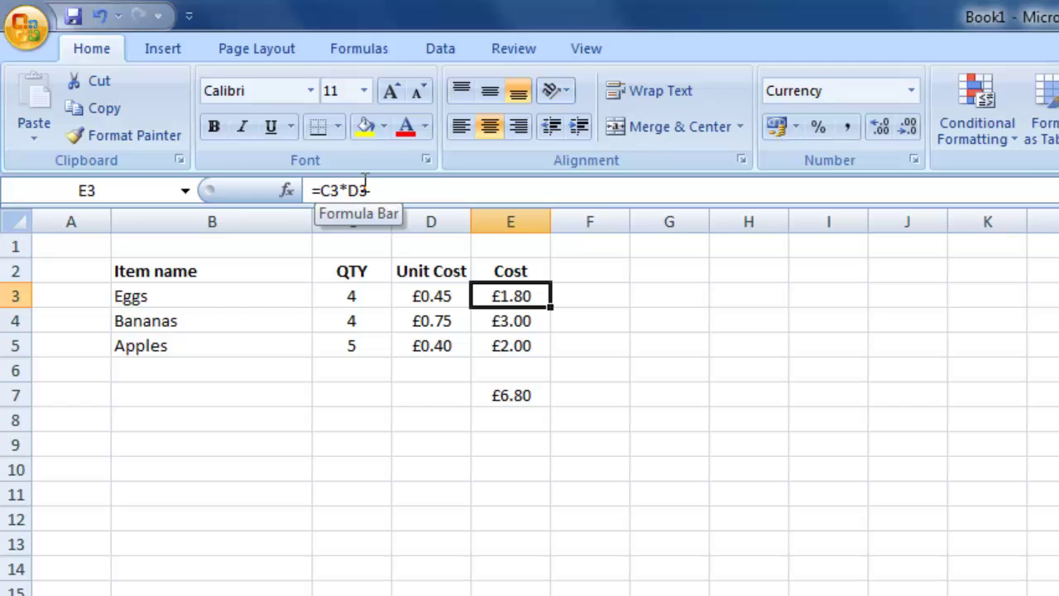
{"action": "left_click", "coordinate": [515, 396]}
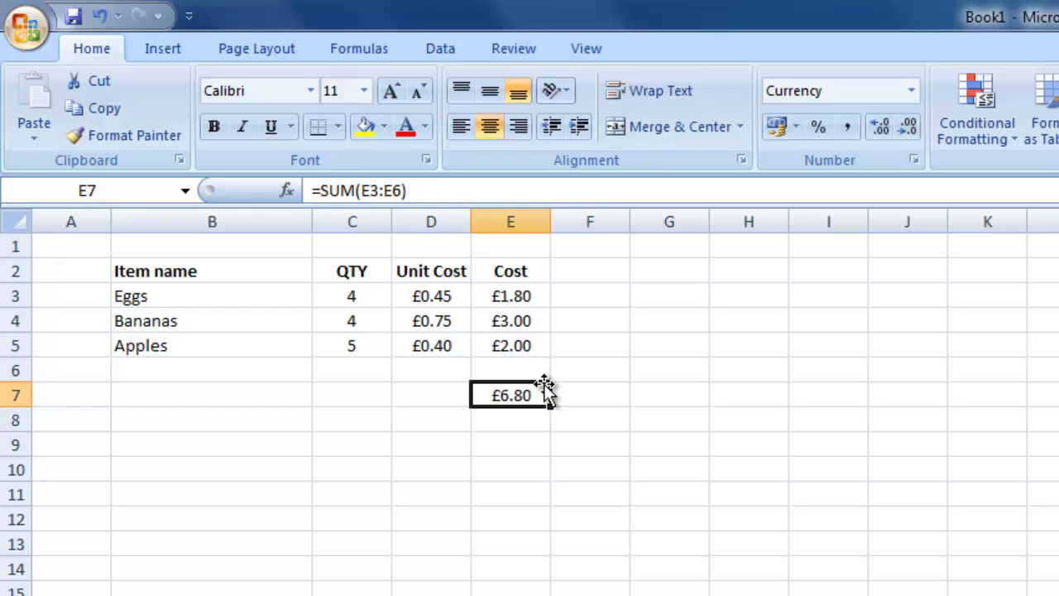
{"action": "left_click", "coordinate": [517, 370]}
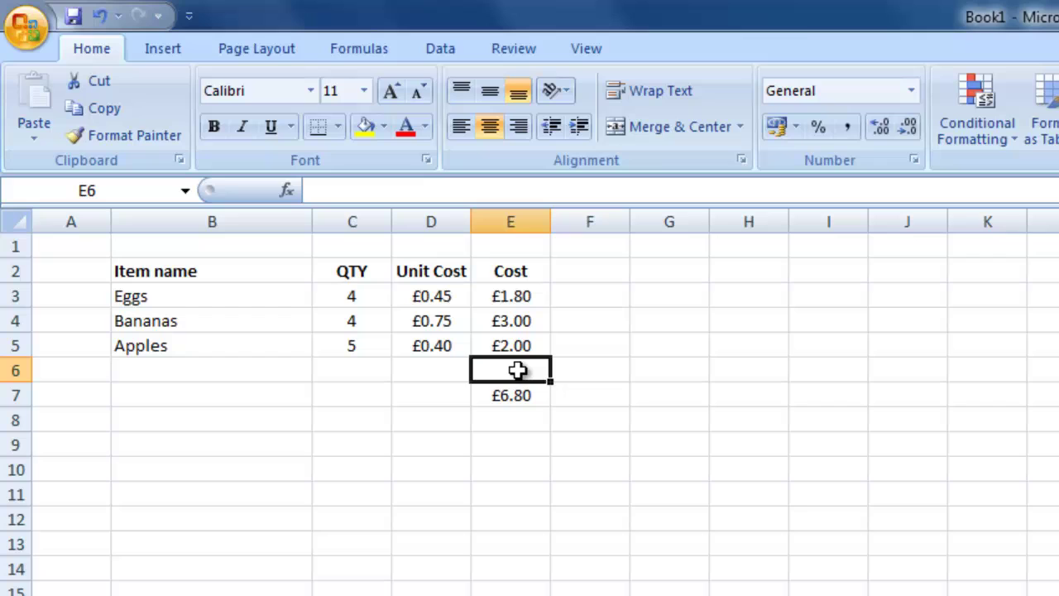
{"action": "left_click", "coordinate": [525, 397]}
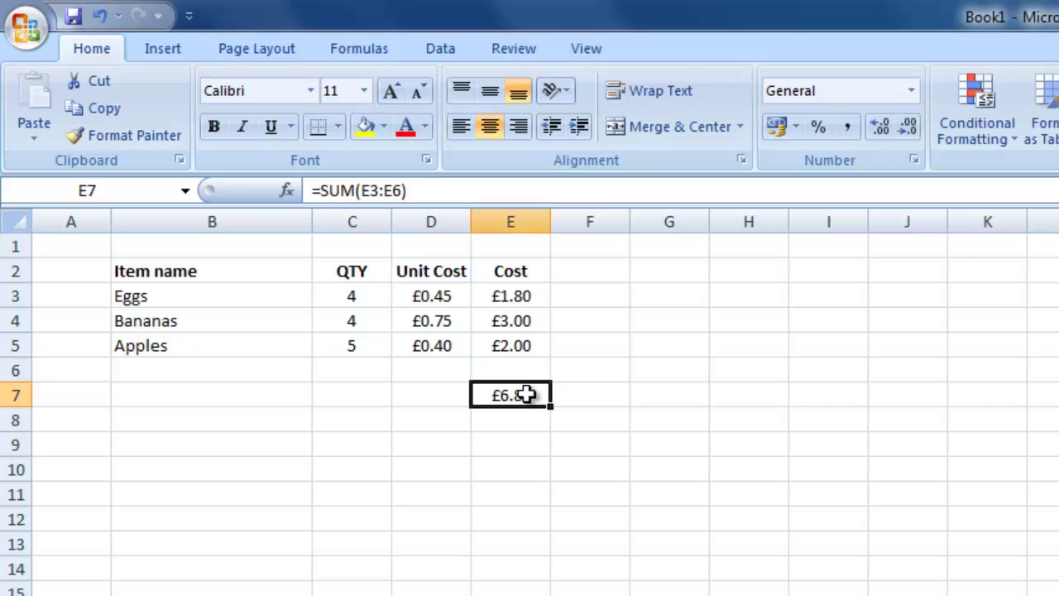
Clear the AutoSum total in E7 and enter the formula =sum(E3:E5) by hand, picking the three item costs as its range
{"action": "key", "text": "Delete"}
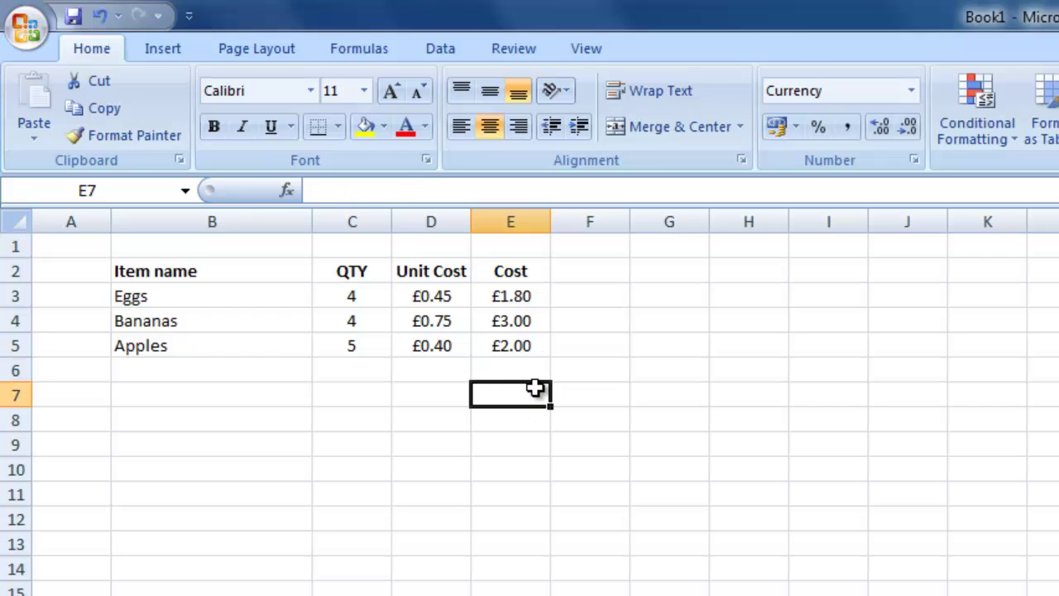
{"action": "left_click", "coordinate": [552, 551]}
{"action": "left_click", "coordinate": [512, 394]}
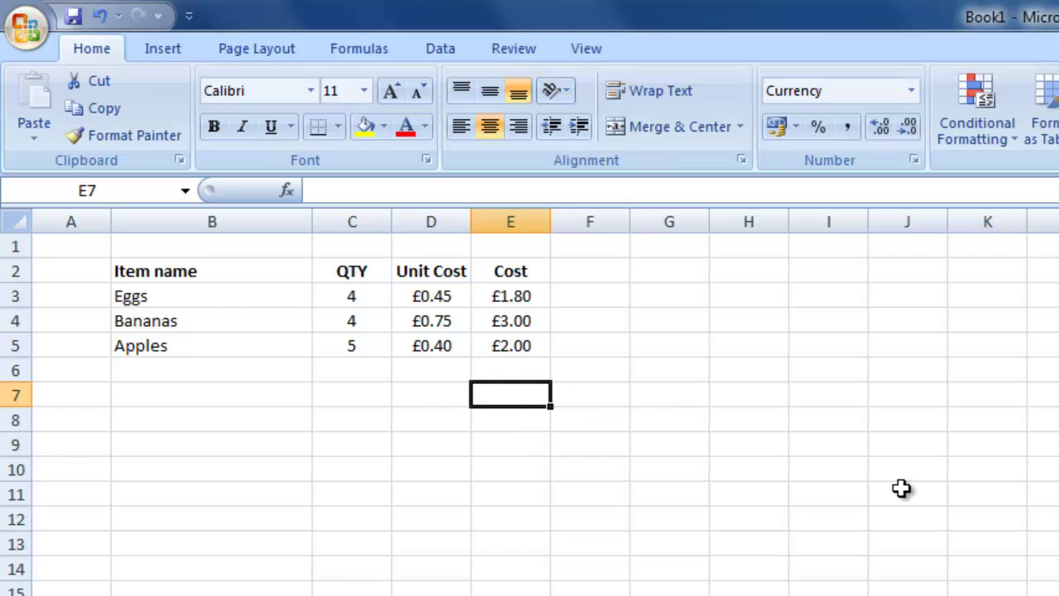
{"action": "type", "text": "="}
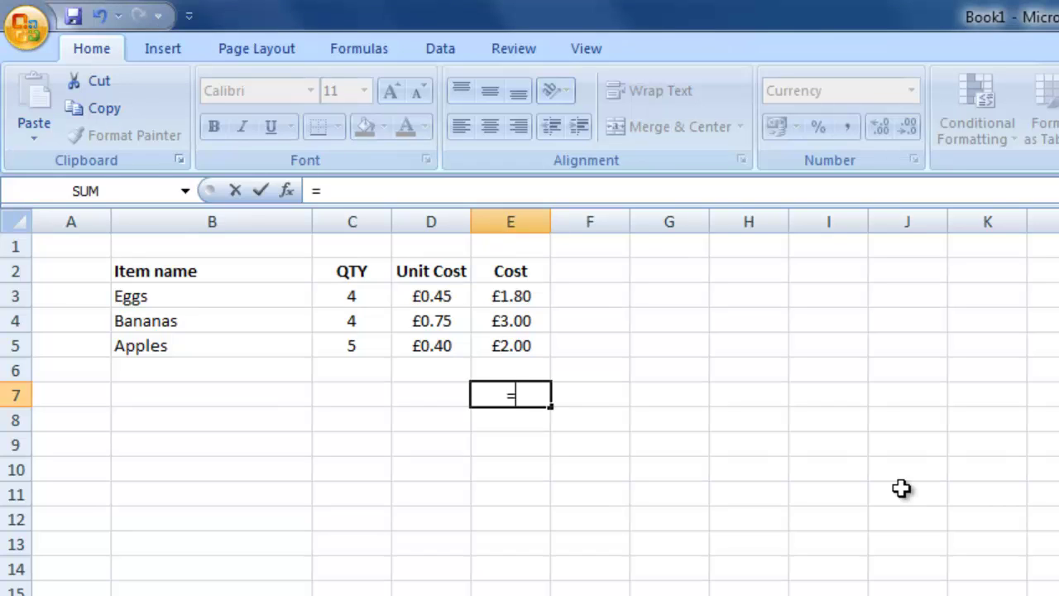
{"action": "type", "text": "sum"}
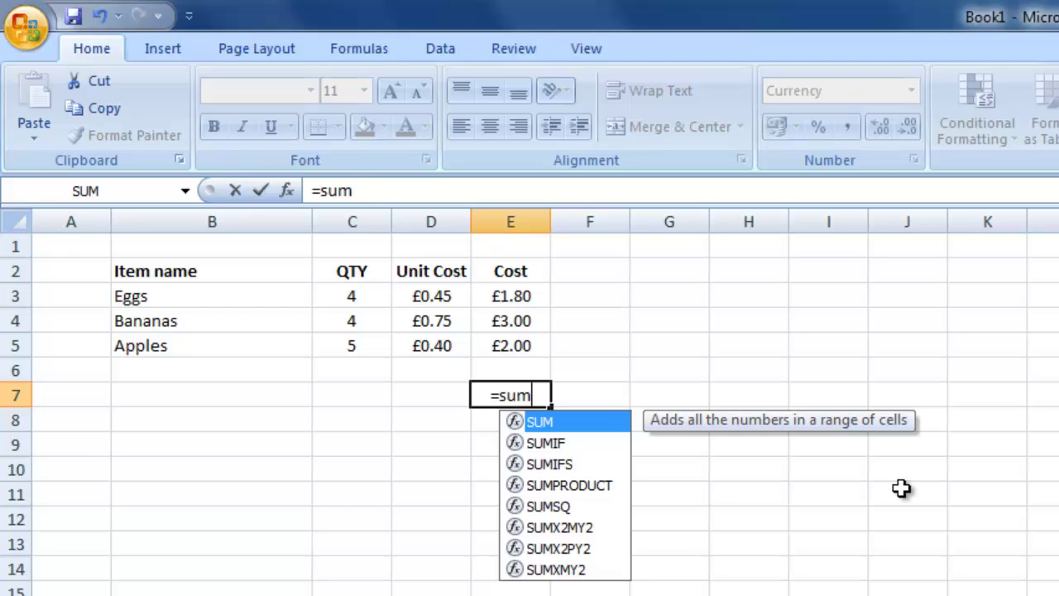
{"action": "type", "text": "("}
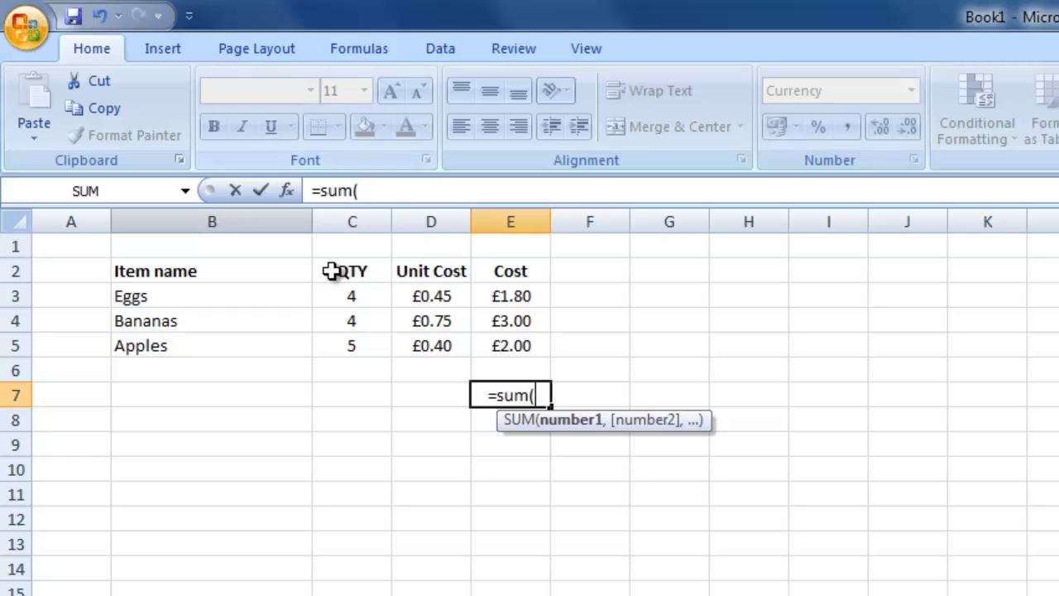
{"action": "left_click", "coordinate": [520, 296]}
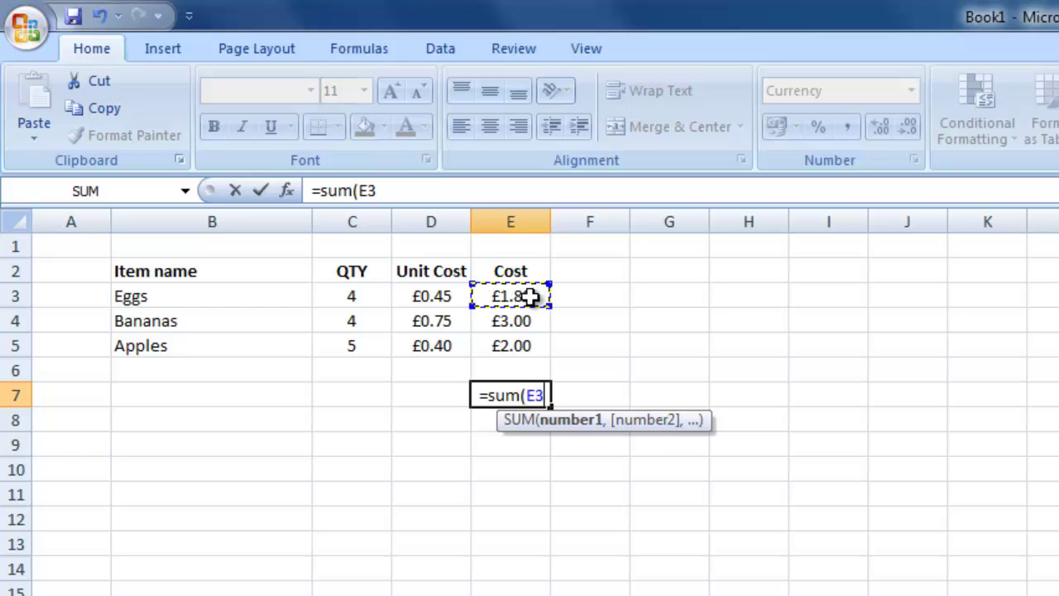
{"action": "left_click", "coordinate": [530, 296], "text": "shift"}
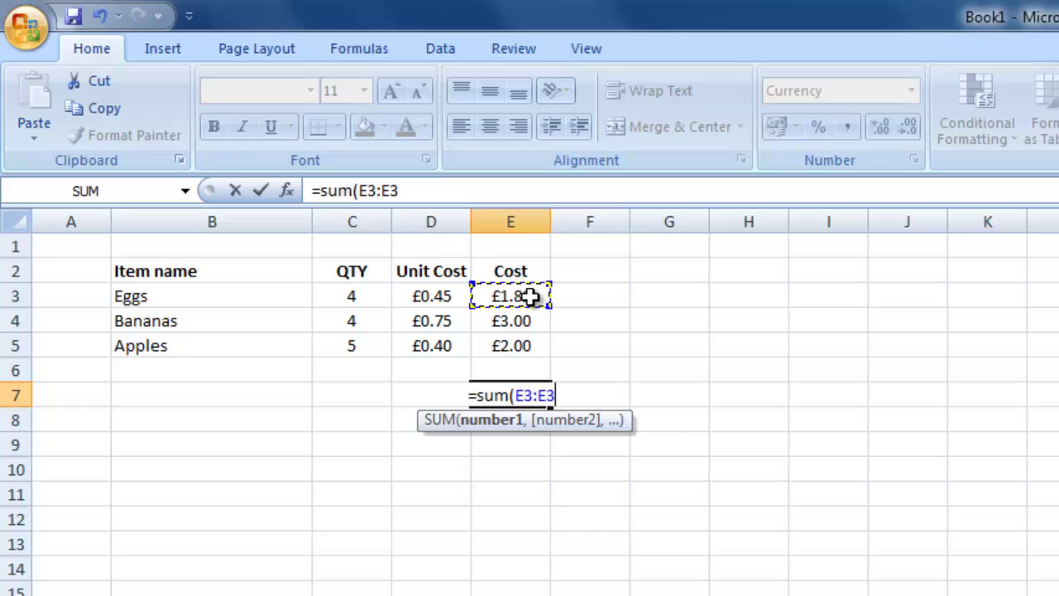
{"action": "left_click", "coordinate": [494, 348], "text": "shift"}
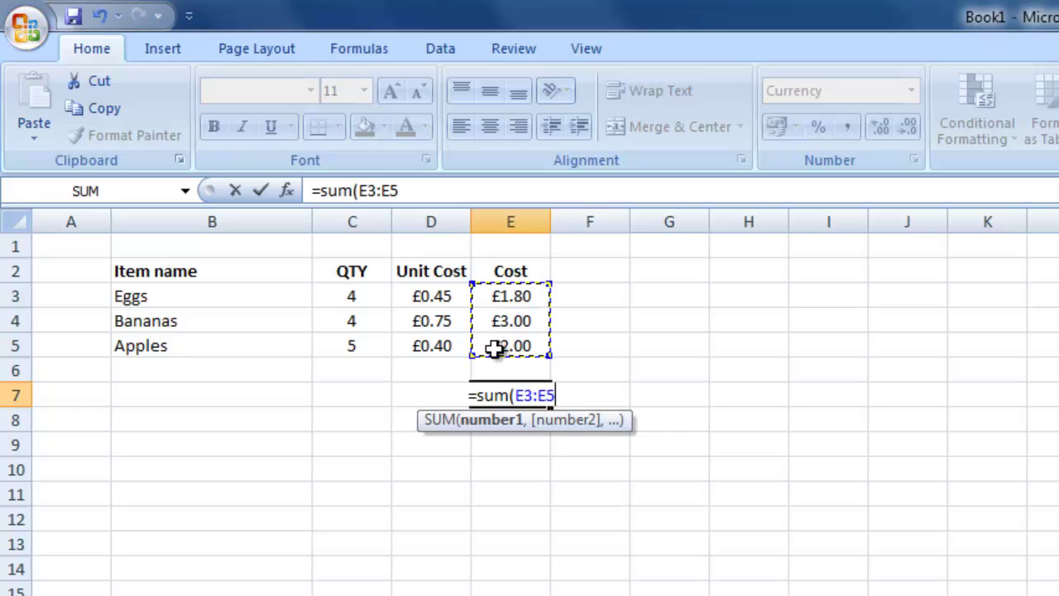
{"action": "type", "text": ")"}
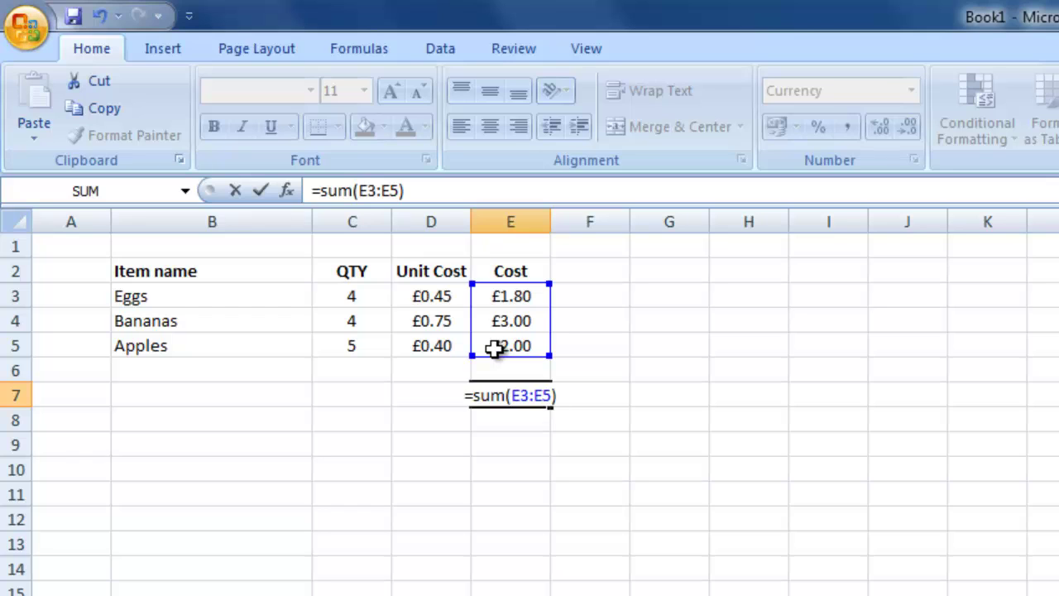
{"action": "key", "text": "Return"}
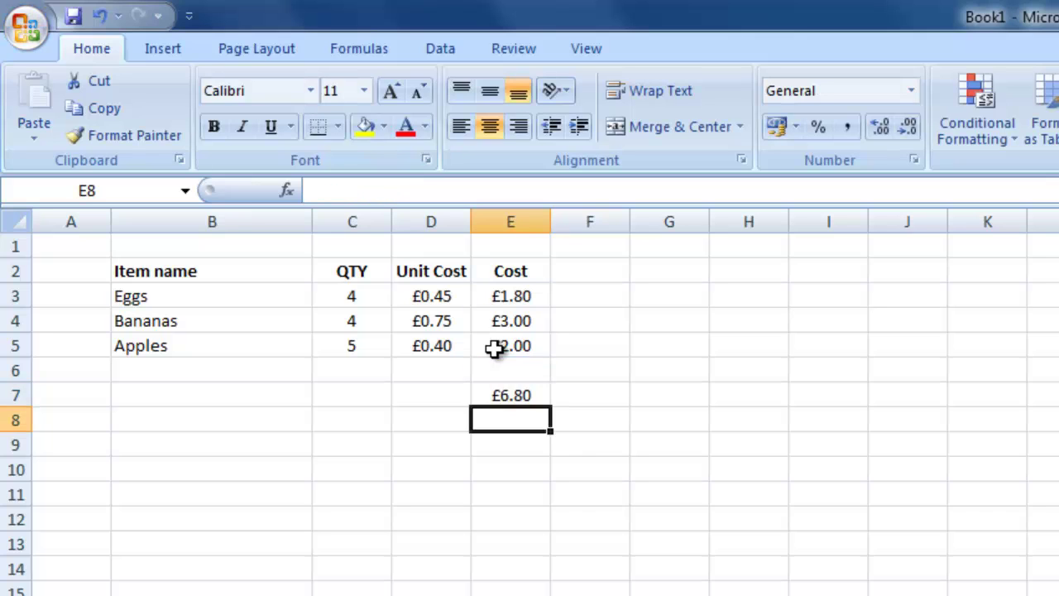
Set the Bananas quantity in C4 to 1 and check the total formula in E7 and the Eggs cost formula in E3
{"action": "left_click", "coordinate": [359, 323]}
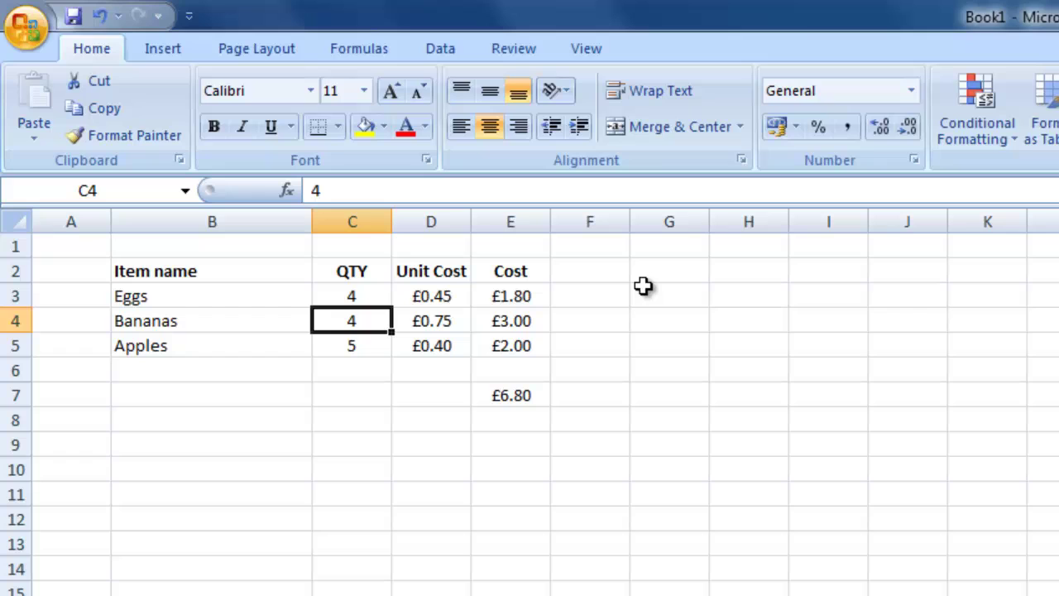
{"action": "type", "text": "1"}
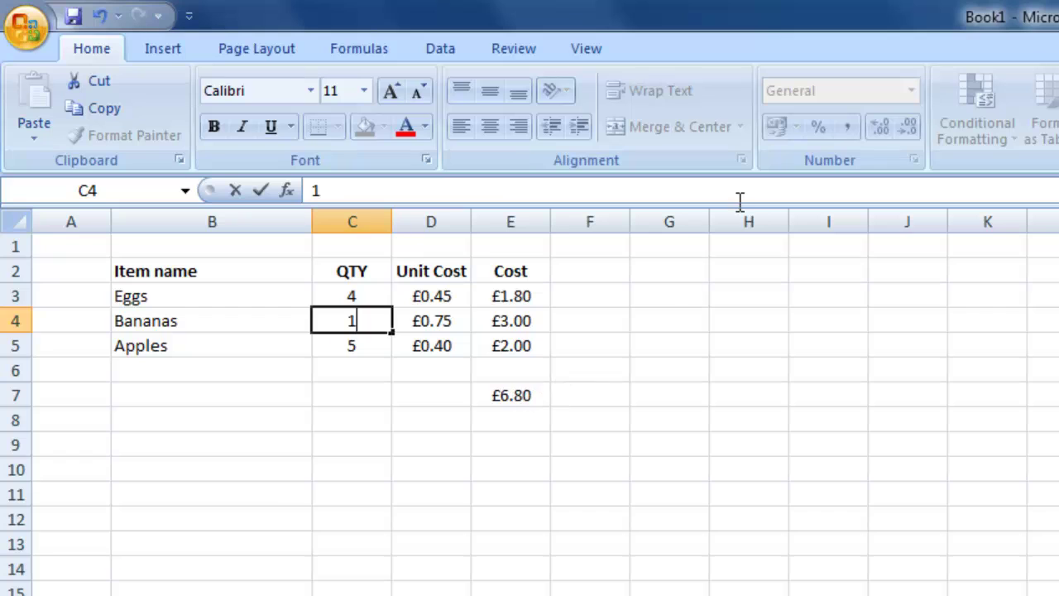
{"action": "key", "text": "Return"}
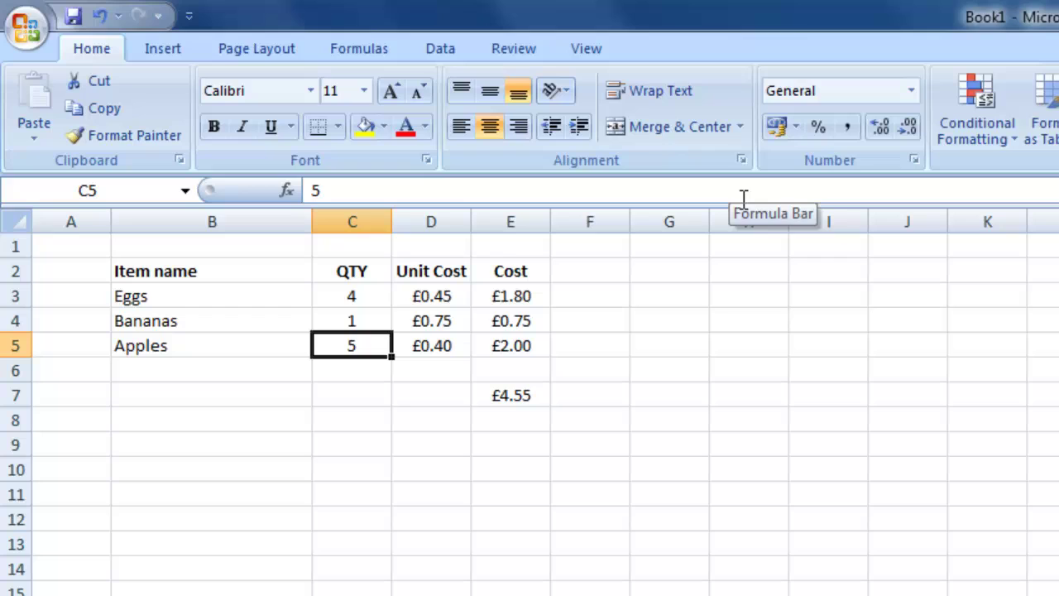
{"action": "left_click", "coordinate": [518, 393]}
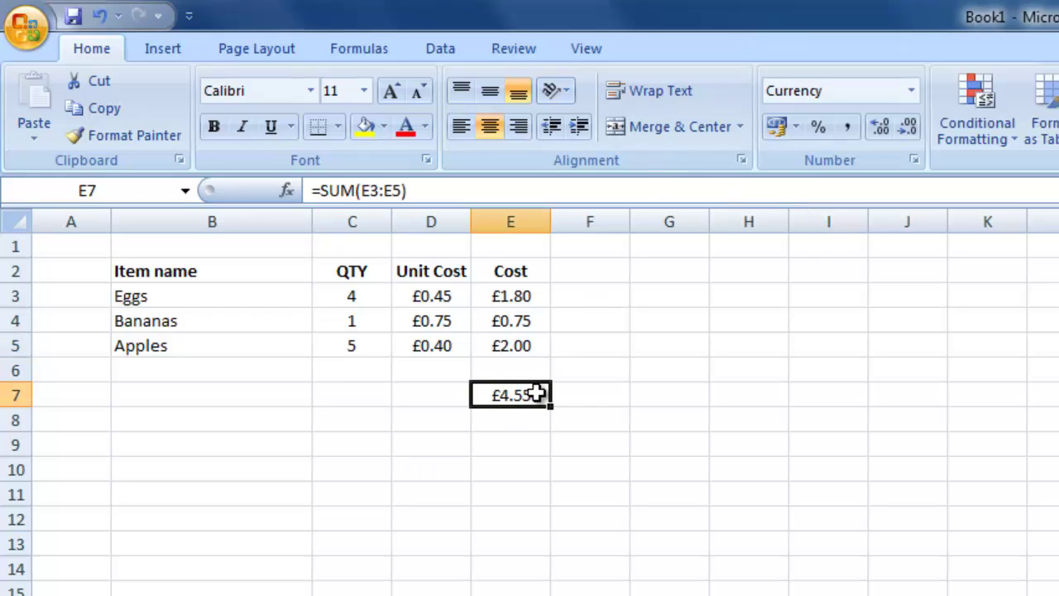
{"action": "left_click", "coordinate": [520, 296]}
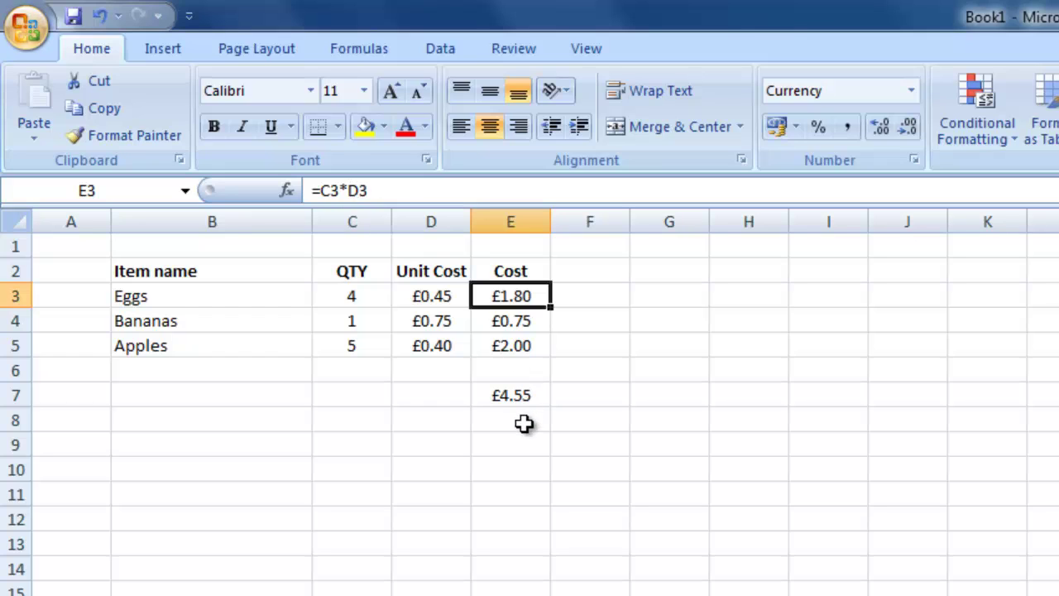
Replace the SUM formula in E7 with the addition formula =E3+E4+E5, and review it against the listed items
{"action": "left_click", "coordinate": [516, 394]}
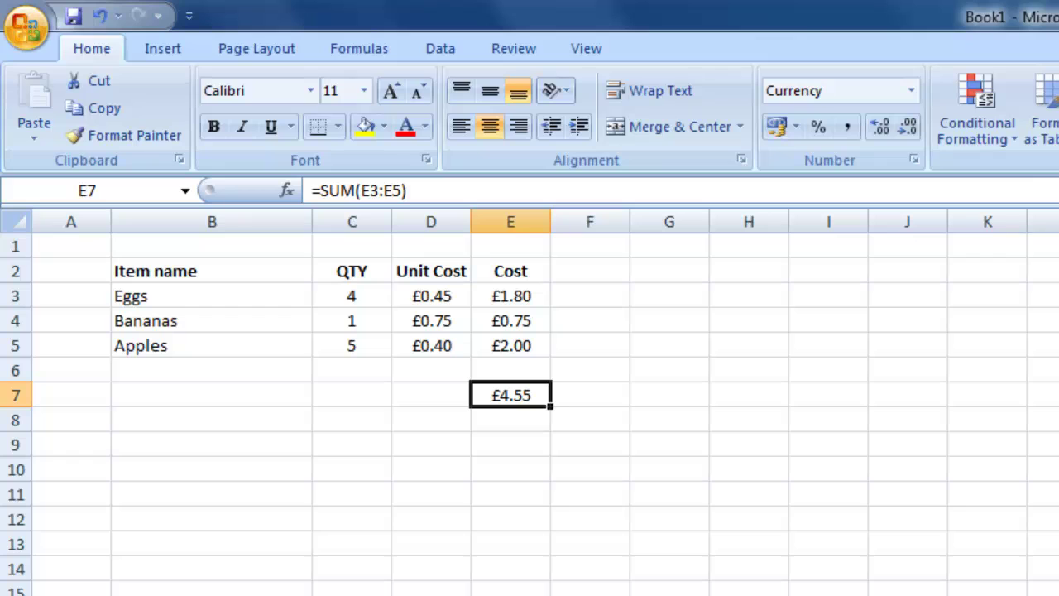
{"action": "key", "text": "Delete"}
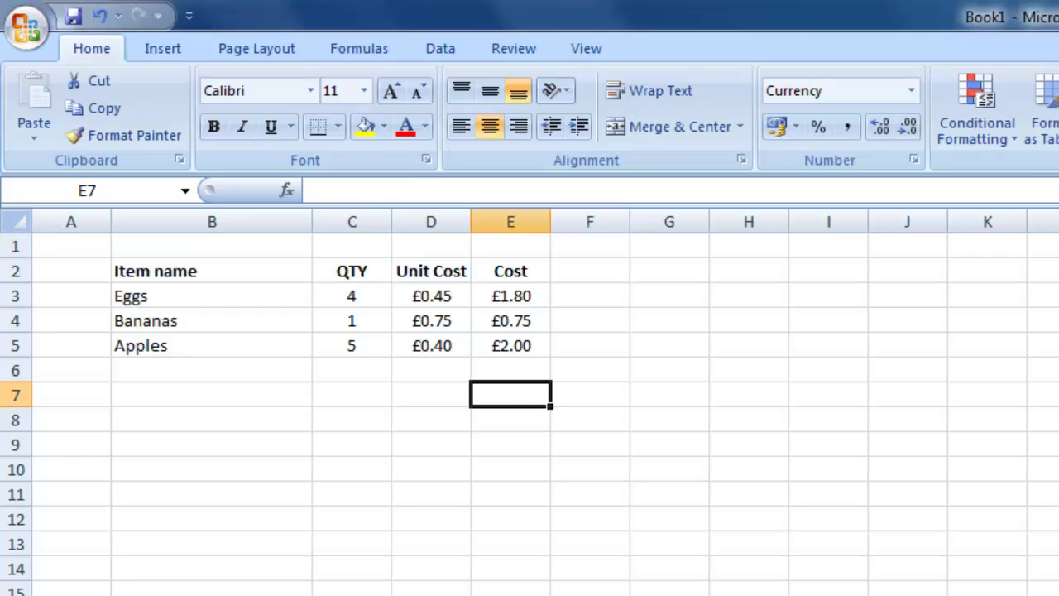
{"action": "type", "text": "="}
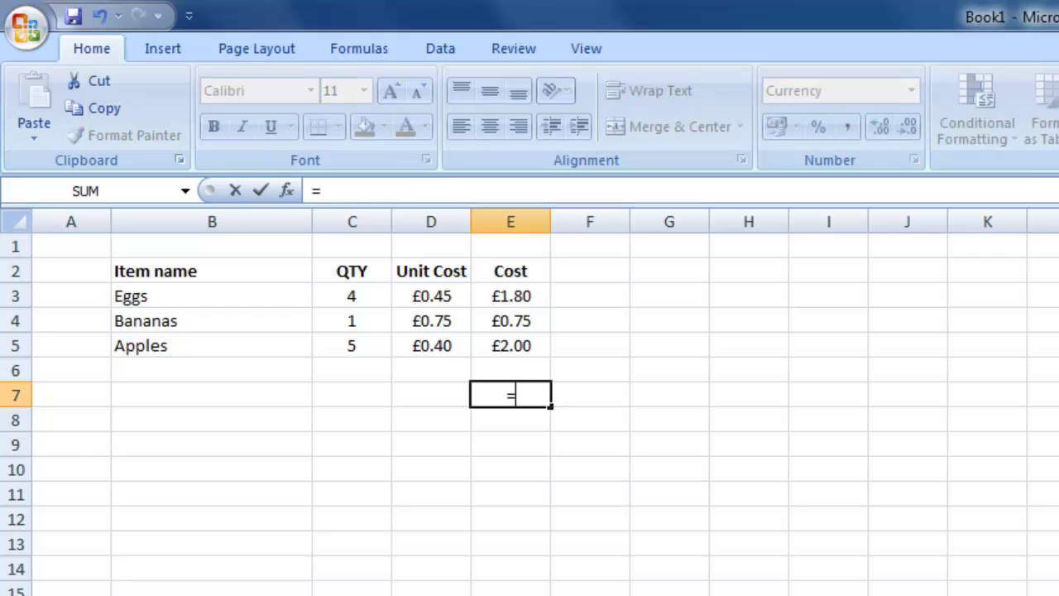
{"action": "left_click", "coordinate": [508, 296]}
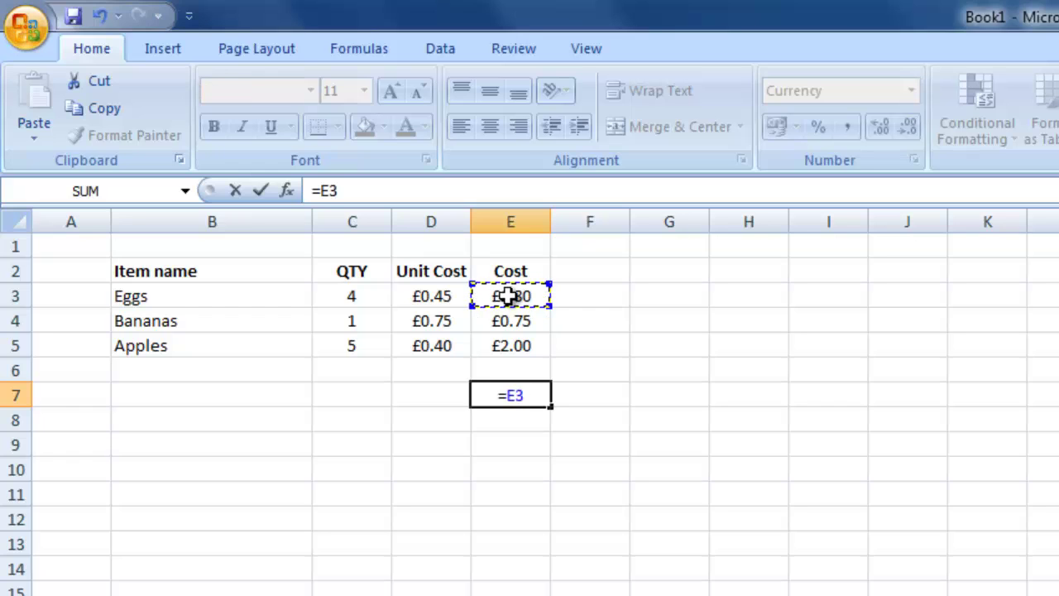
{"action": "type", "text": "+"}
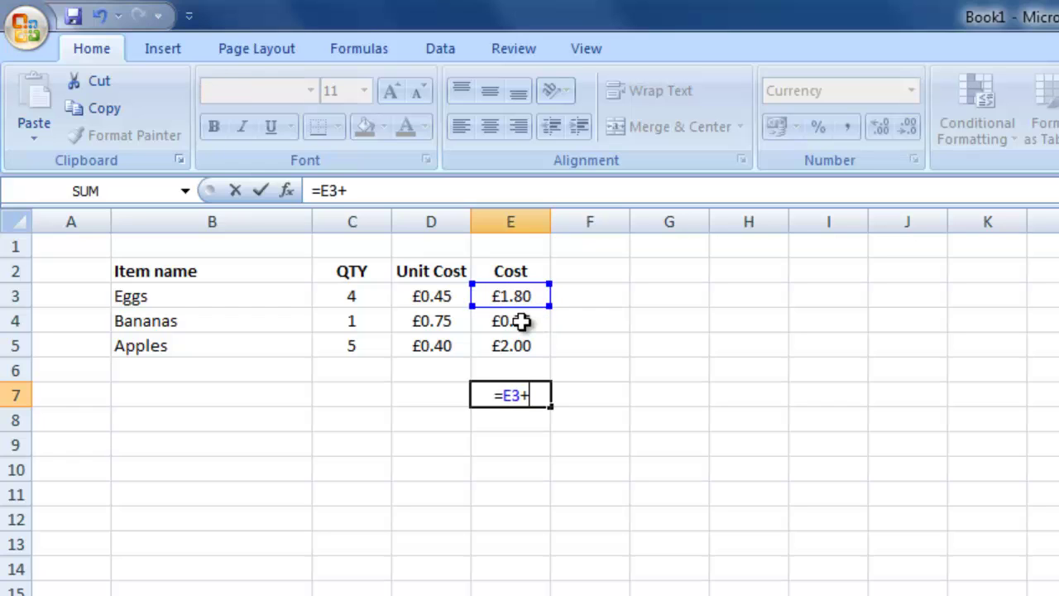
{"action": "left_click", "coordinate": [522, 323]}
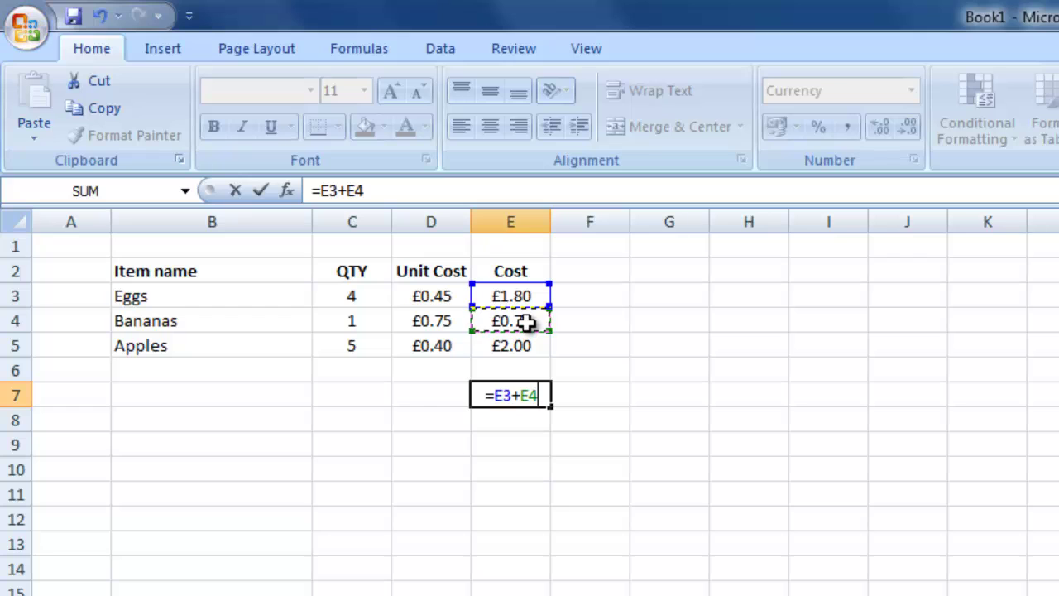
{"action": "type", "text": "+"}
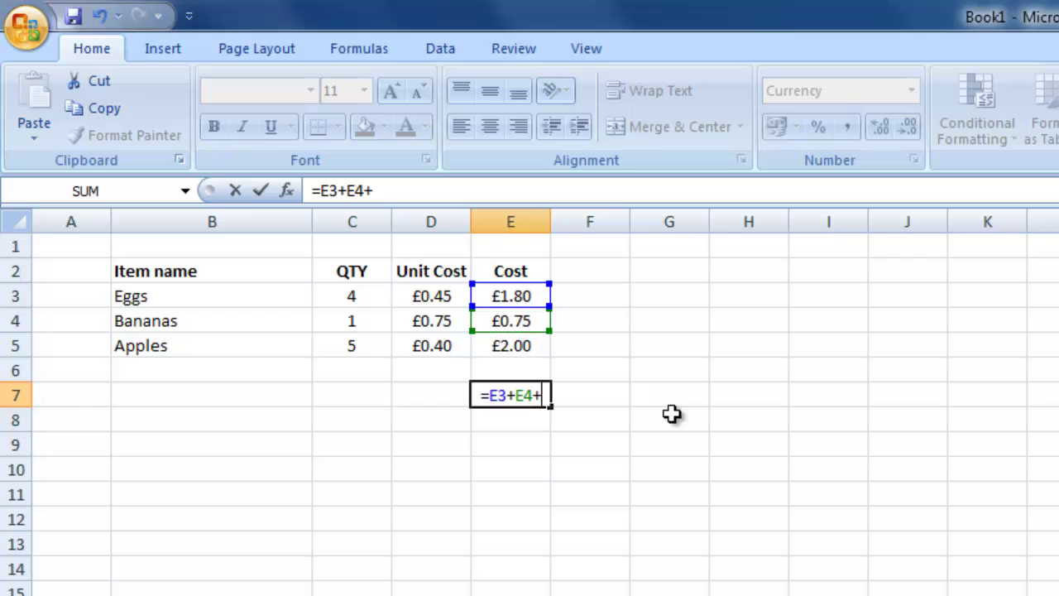
{"action": "left_click", "coordinate": [528, 348]}
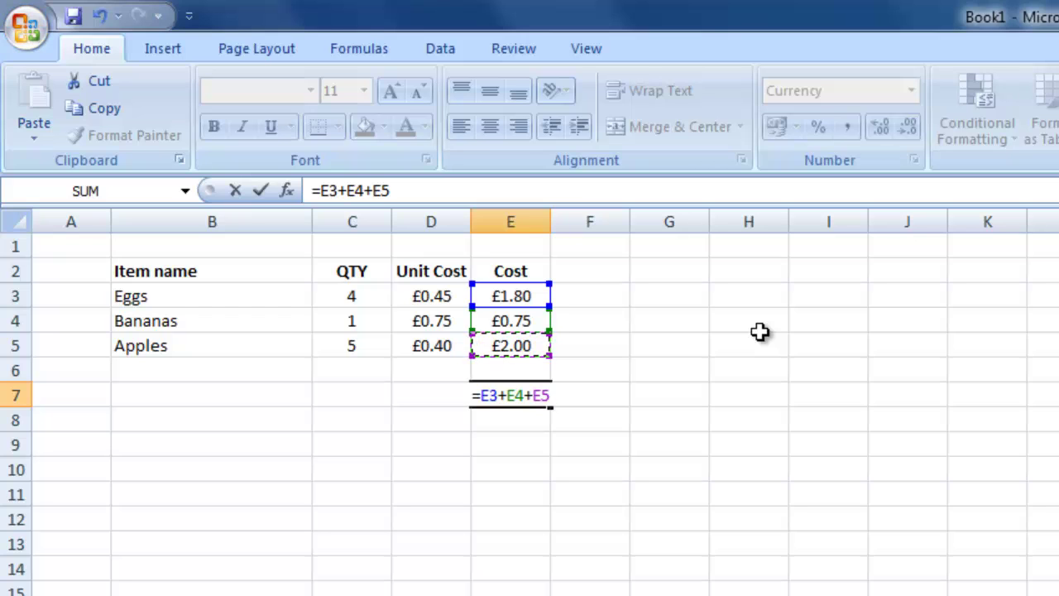
{"action": "key", "text": "Return"}
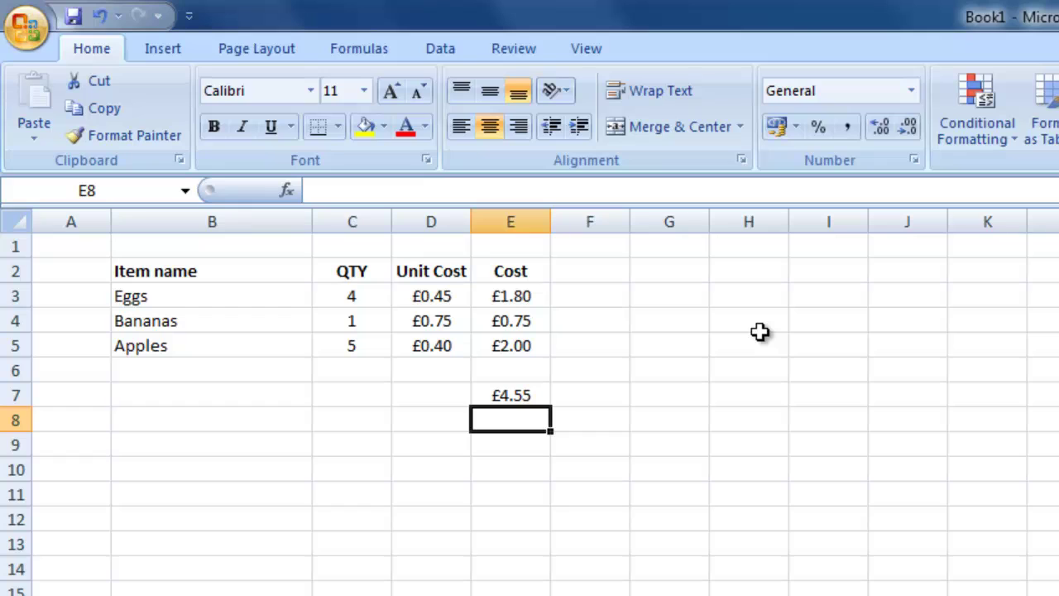
{"action": "key", "text": "Up"}
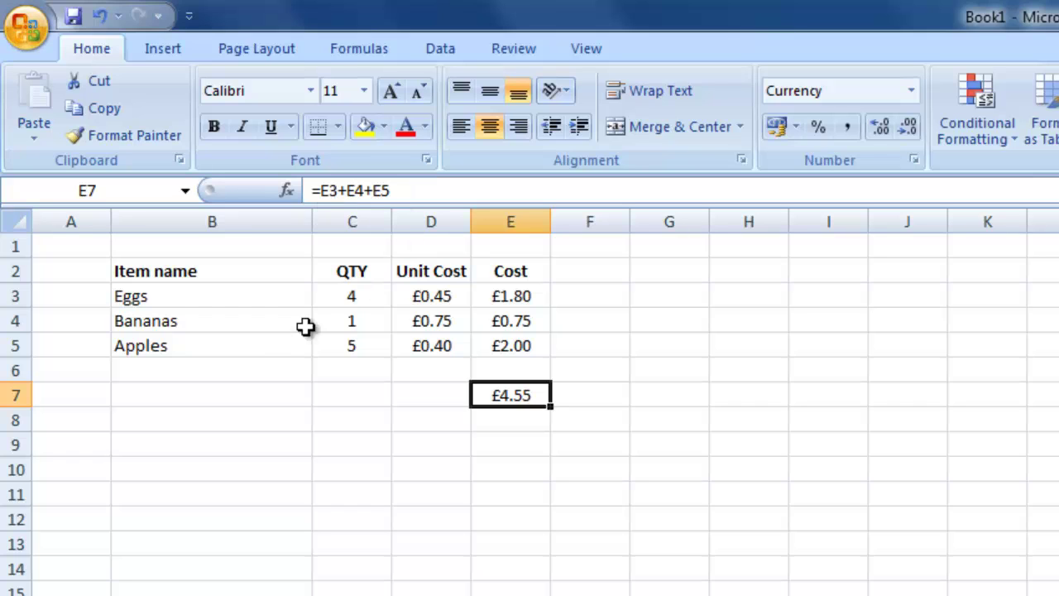
{"action": "left_click_drag", "start_coordinate": [158, 295], "coordinate": [158, 345]}
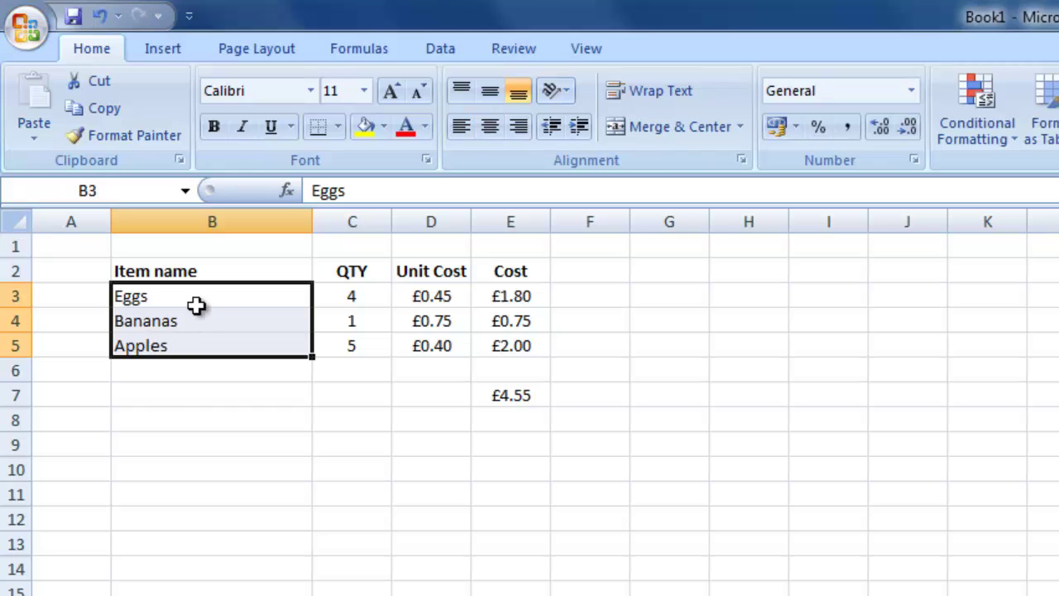
Replace the addition formula in E7 with =sum(E3:E5), selecting the three item costs as the range, and review it
{"action": "left_click", "coordinate": [536, 398]}
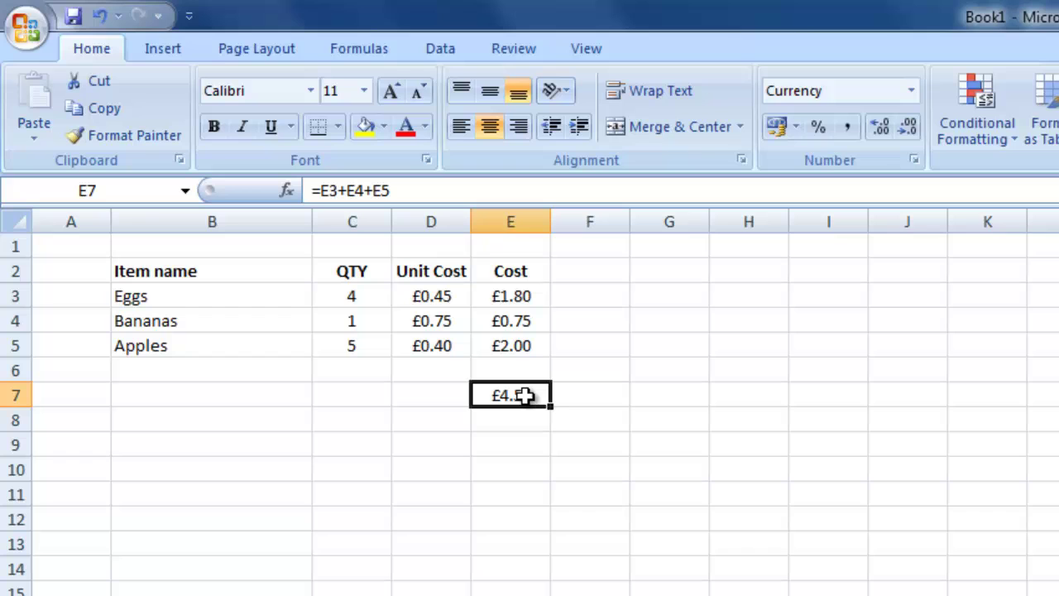
{"action": "type", "text": "=sum("}
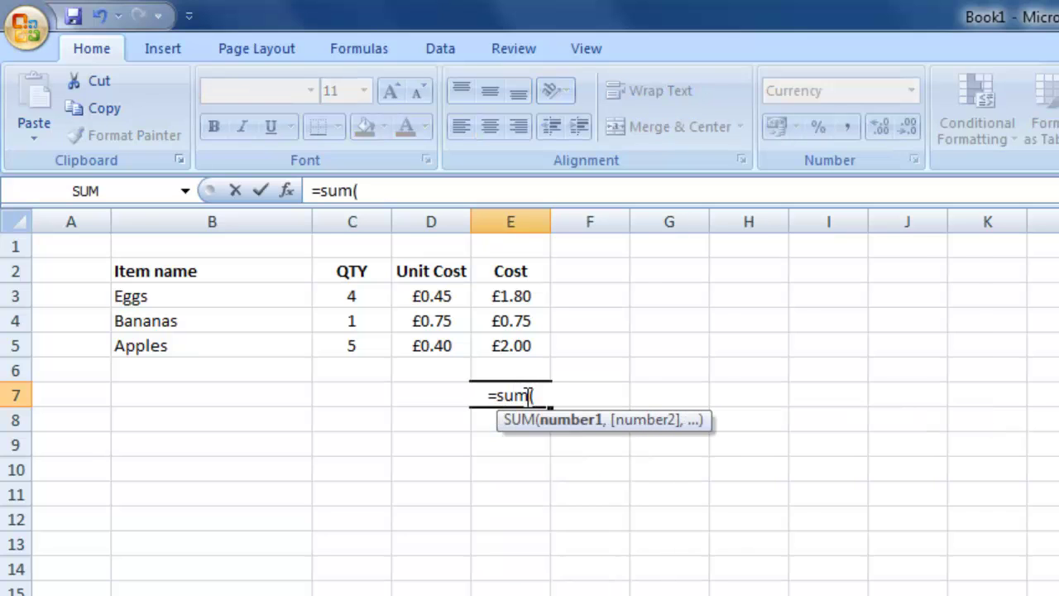
{"action": "left_click", "coordinate": [525, 296]}
{"action": "left_click_drag", "start_coordinate": [525, 297], "coordinate": [514, 347]}
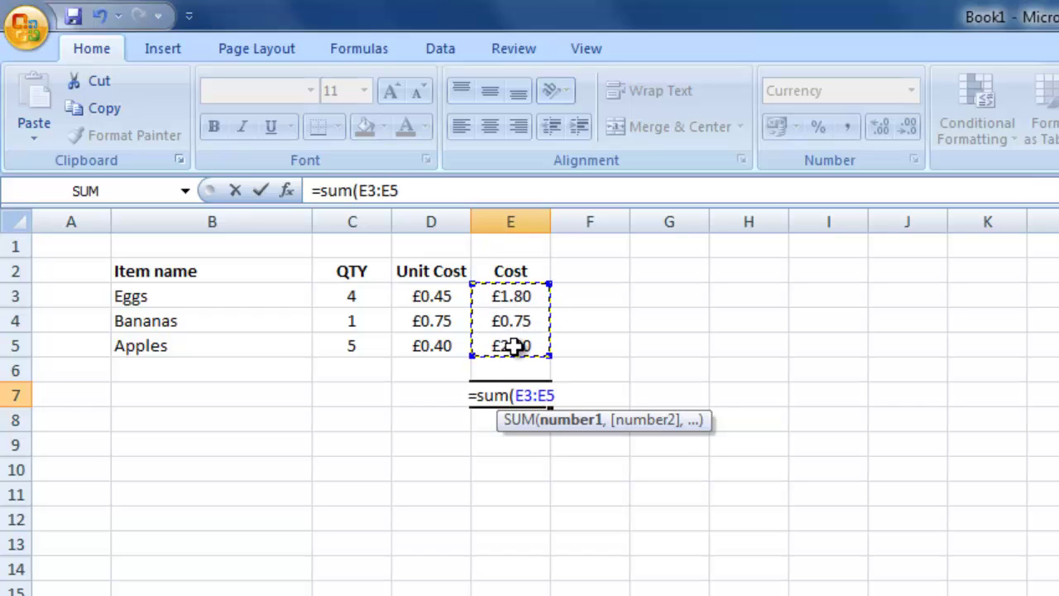
{"action": "type", "text": ")"}
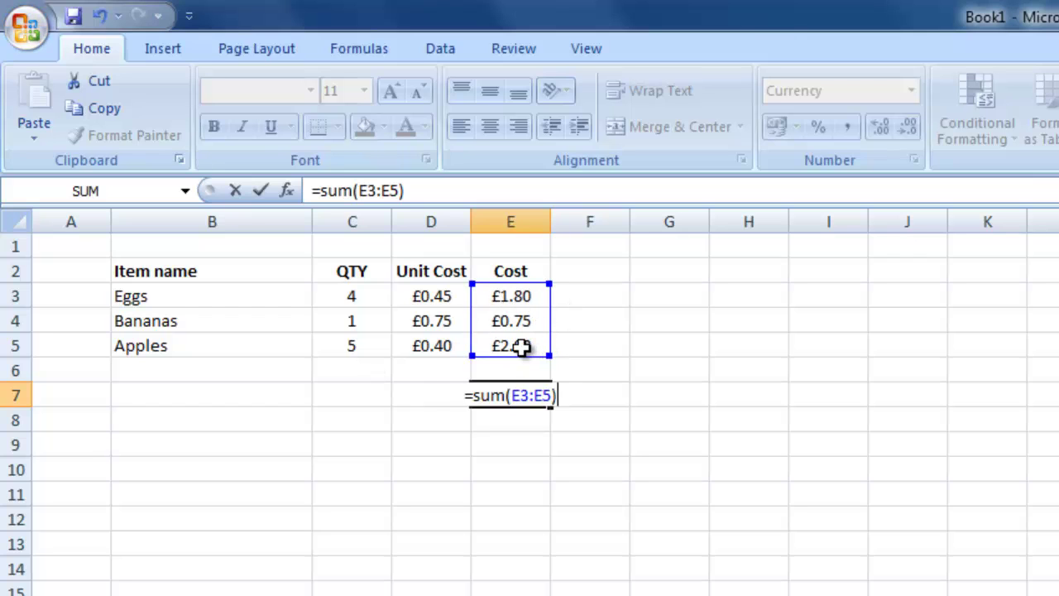
{"action": "key", "text": "Return"}
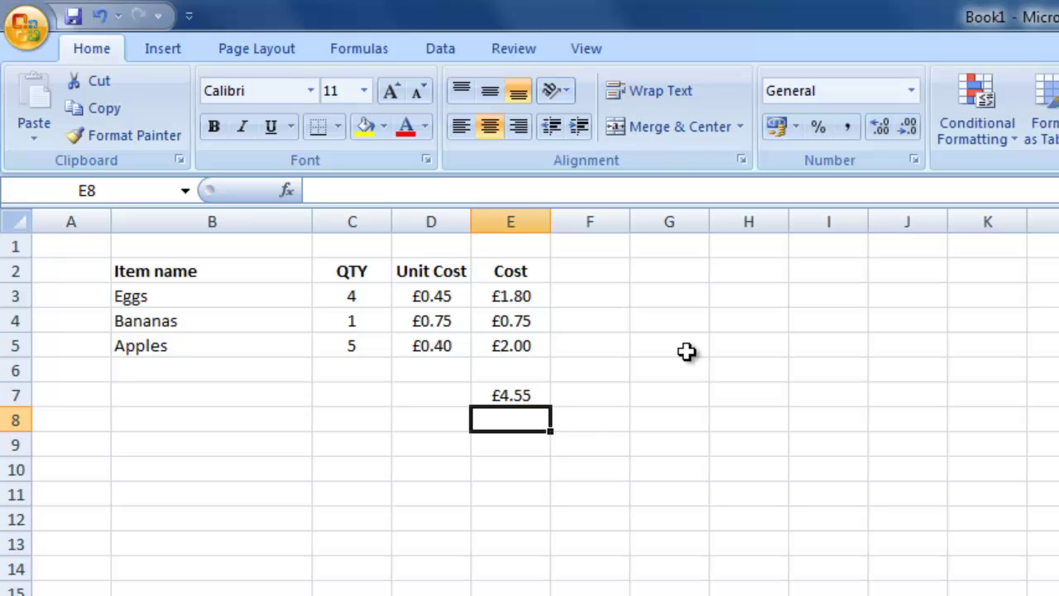
{"action": "key", "text": "Up"}
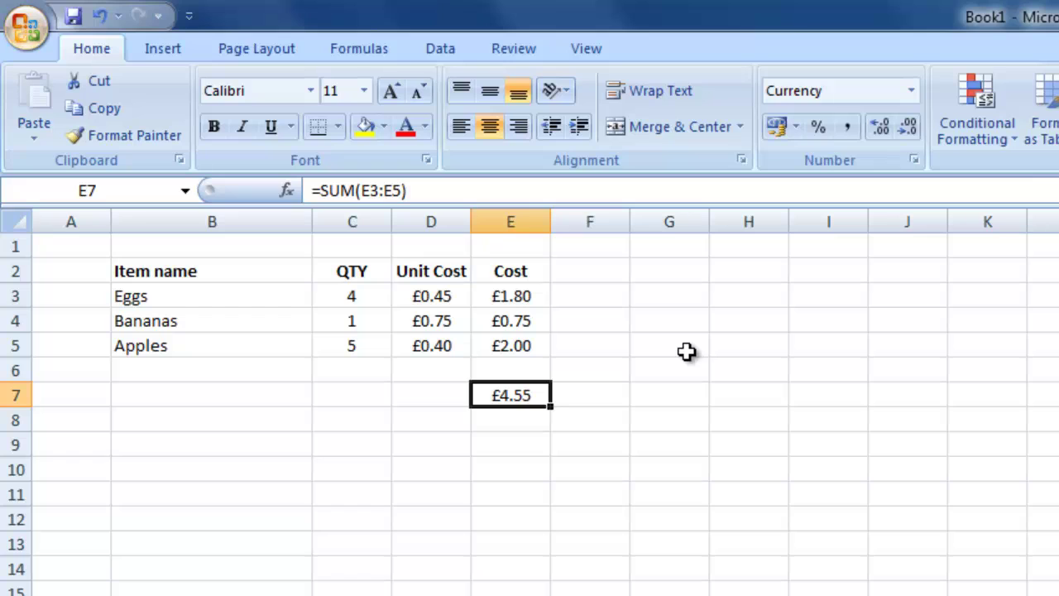
Enter the formula =E7*1.2 in D10 to multiply the total cost by 1.2
{"action": "key", "text": "Down"}
{"action": "key", "text": "Down"}
{"action": "key", "text": "Down"}
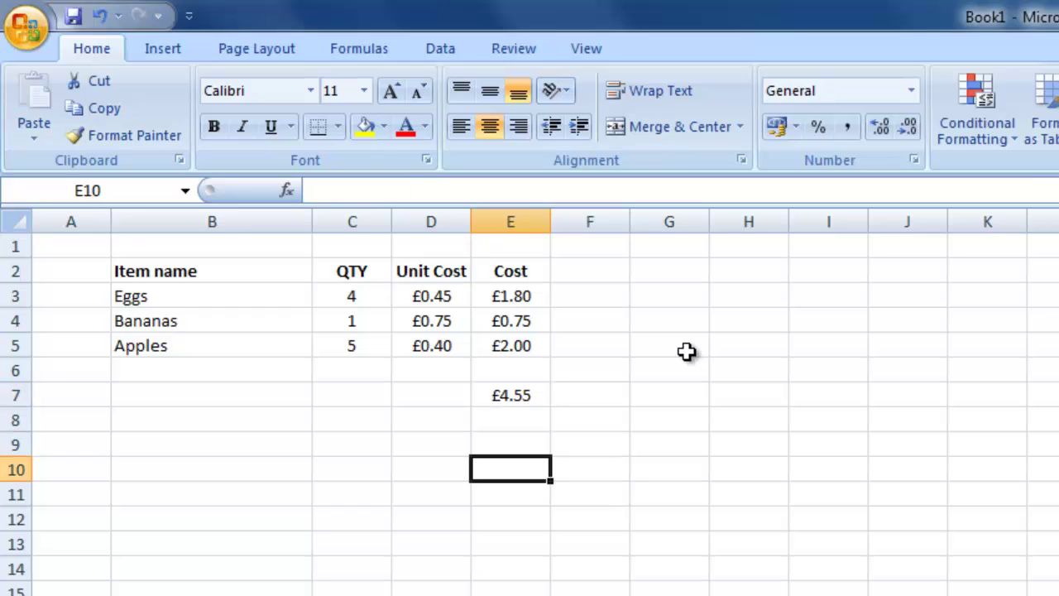
{"action": "key", "text": "Left"}
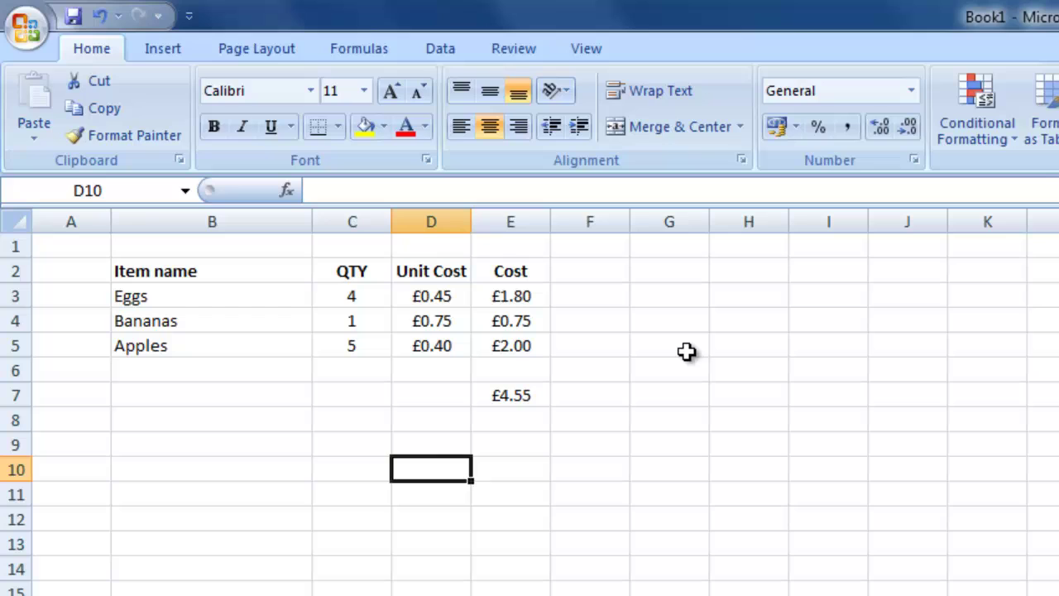
{"action": "type", "text": "="}
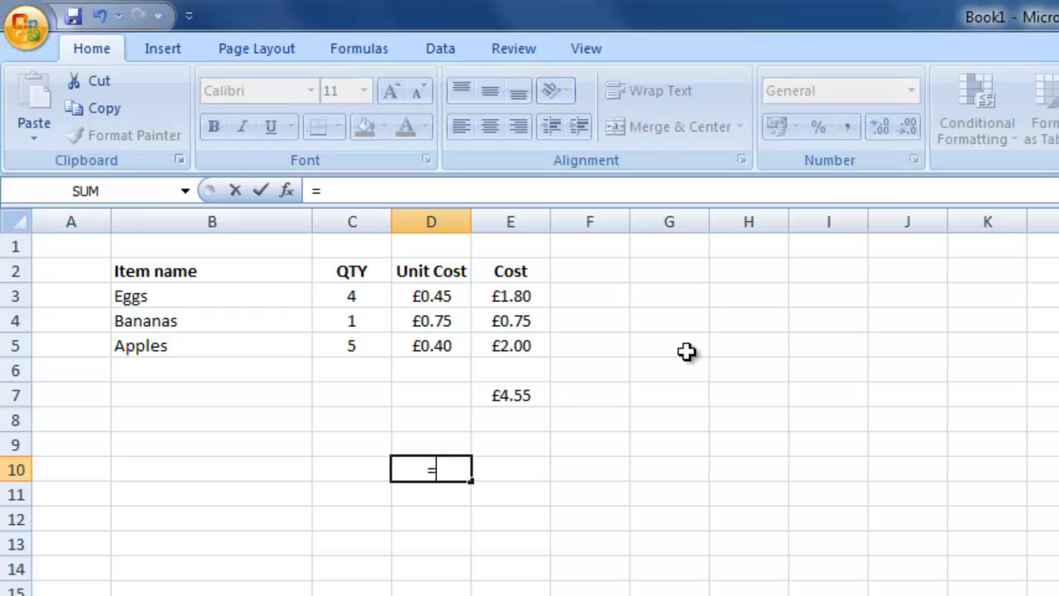
{"action": "left_click", "coordinate": [501, 399]}
{"action": "type", "text": "*"}
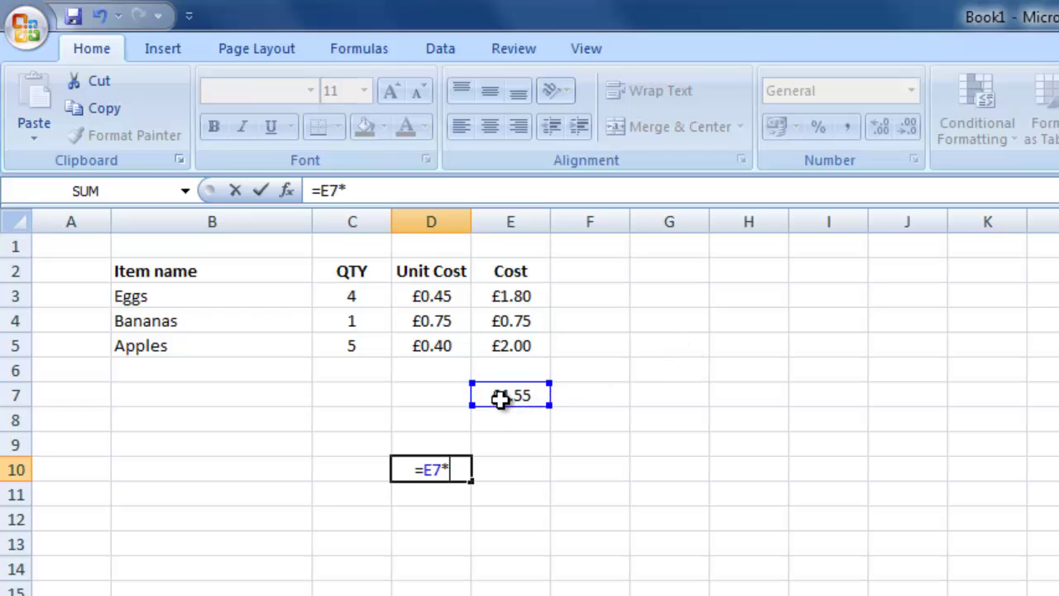
{"action": "type", "text": "1.2"}
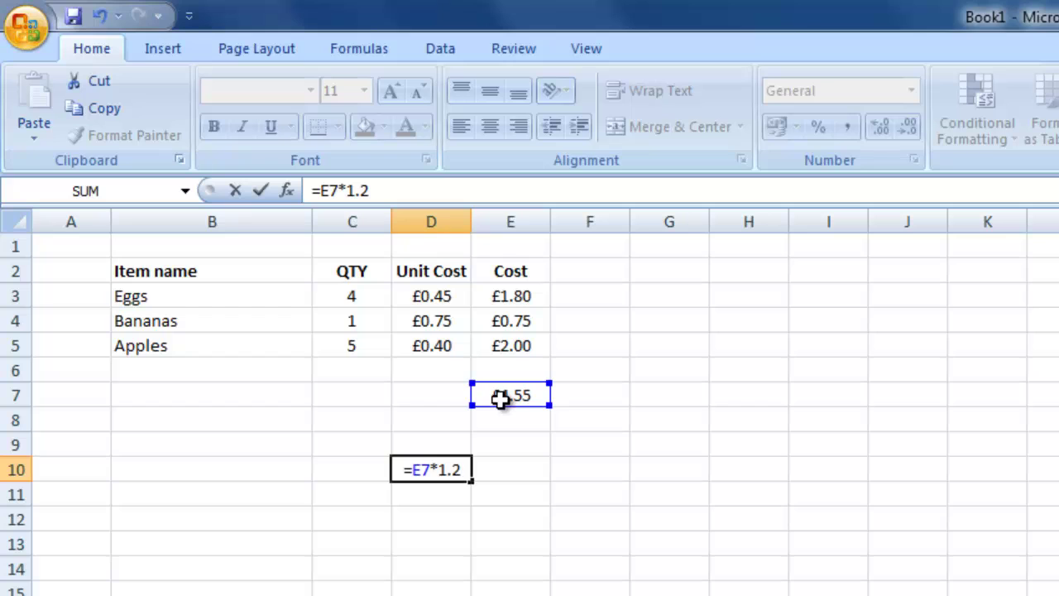
{"action": "key", "text": "Return"}
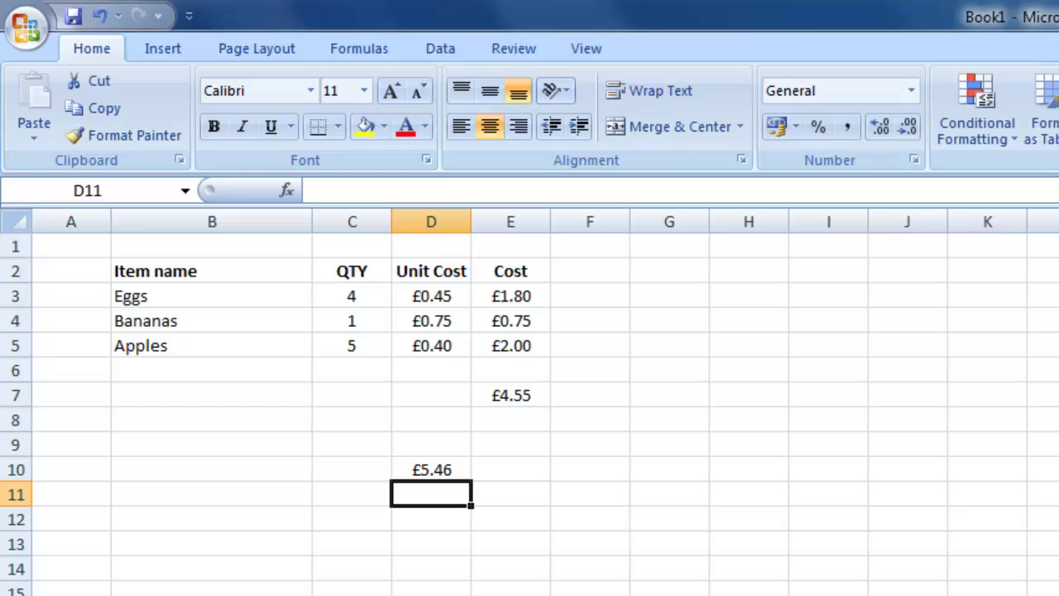
Replace the formula in D10 with =E7-1 to subtract 1 from the total cost
{"action": "left_click", "coordinate": [439, 472]}
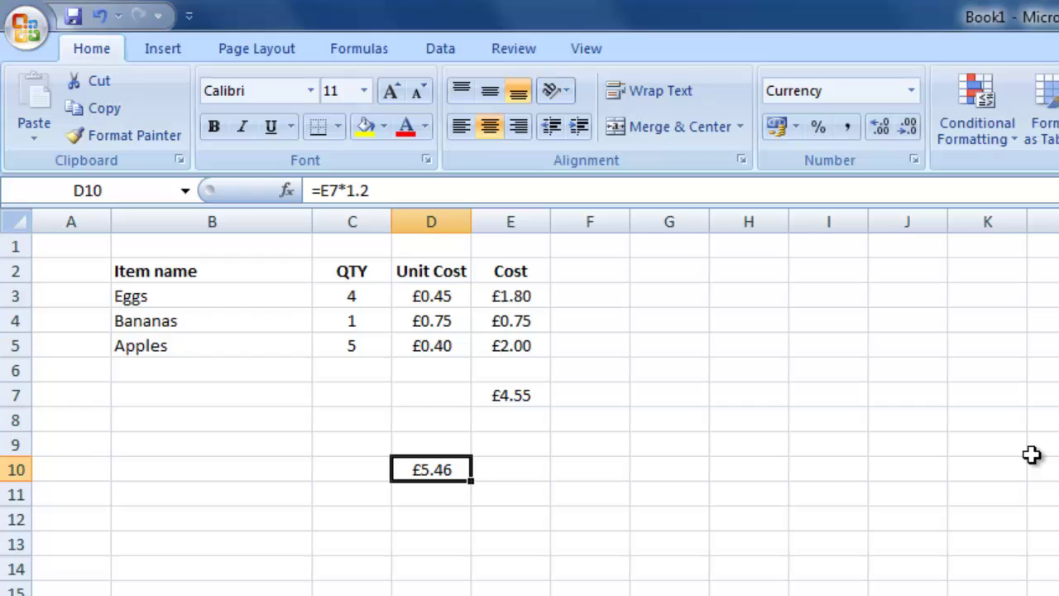
{"action": "type", "text": "="}
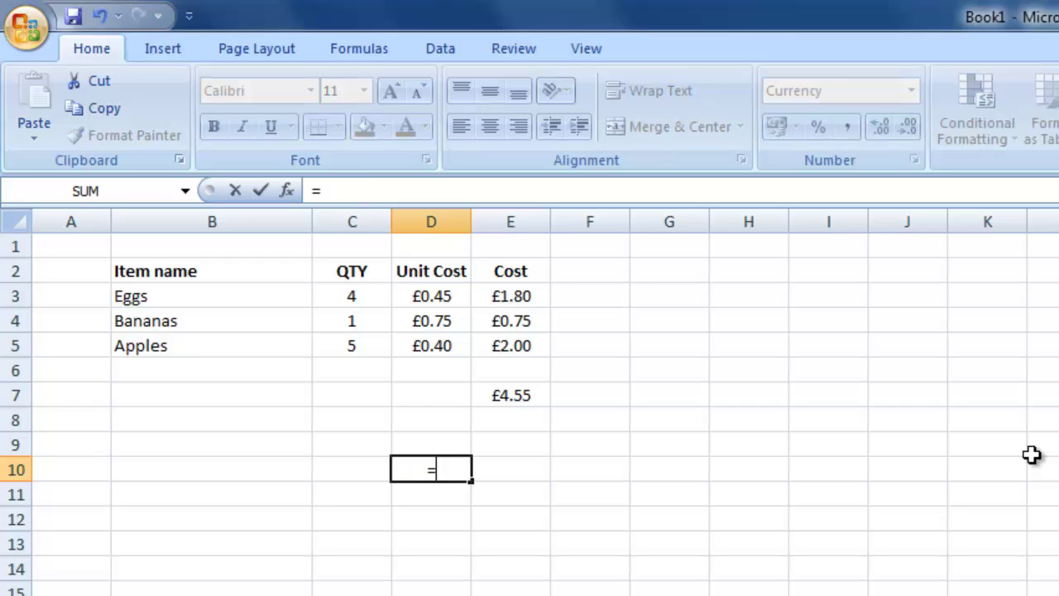
{"action": "left_click", "coordinate": [527, 396]}
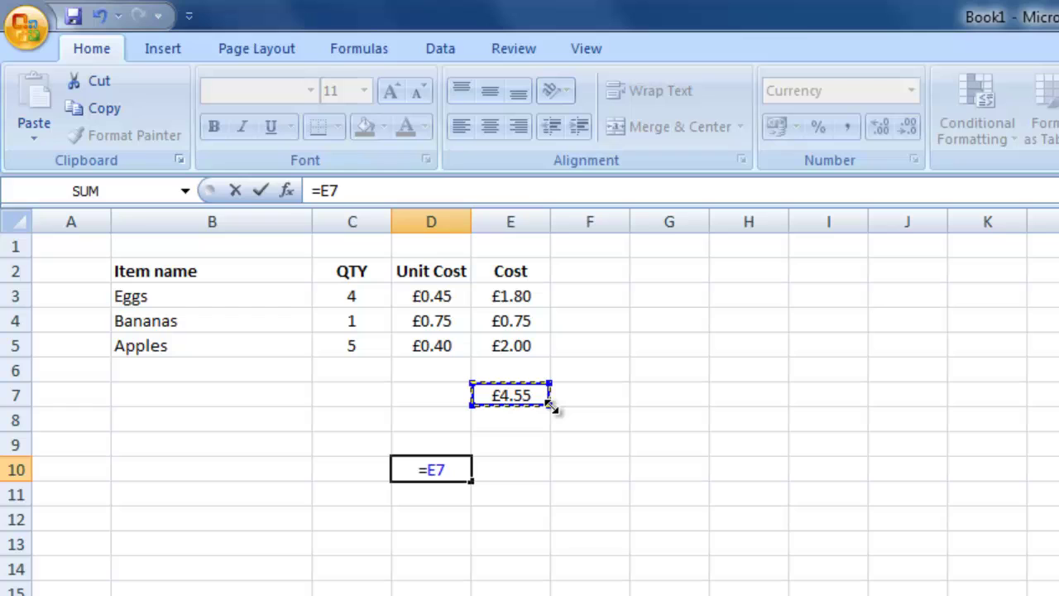
{"action": "type", "text": "-1"}
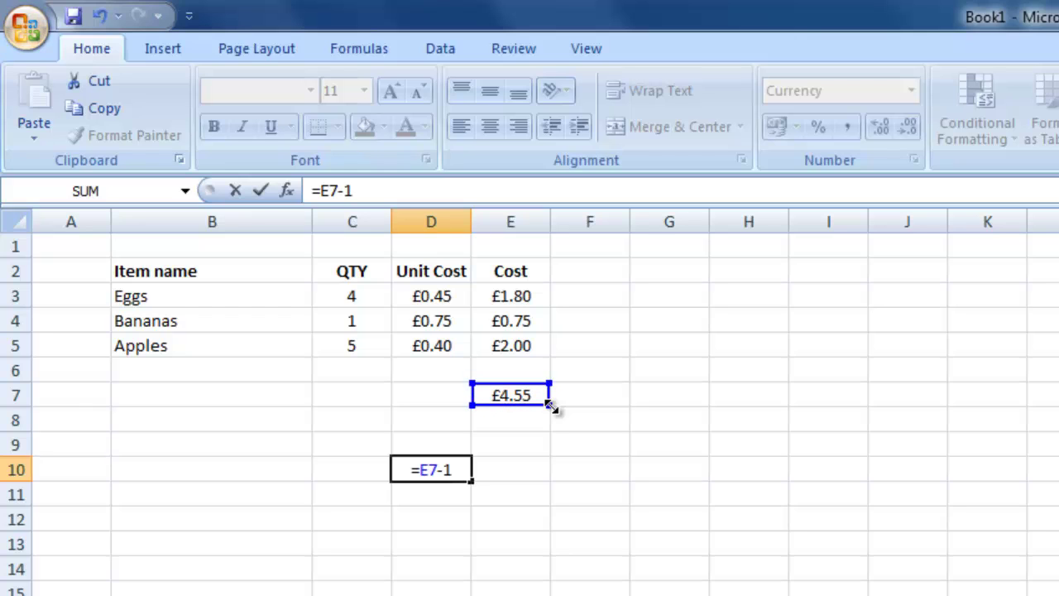
{"action": "key", "text": "Return"}
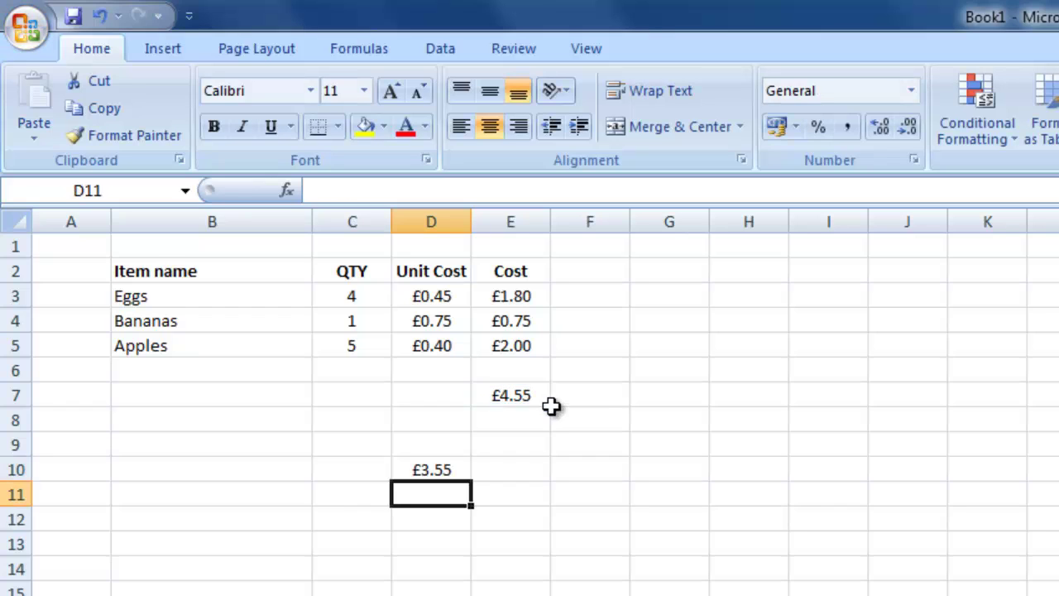
Replace the subtraction formula in D10 with =E7/10 to divide the total cost by 10
{"action": "key", "text": "Up"}
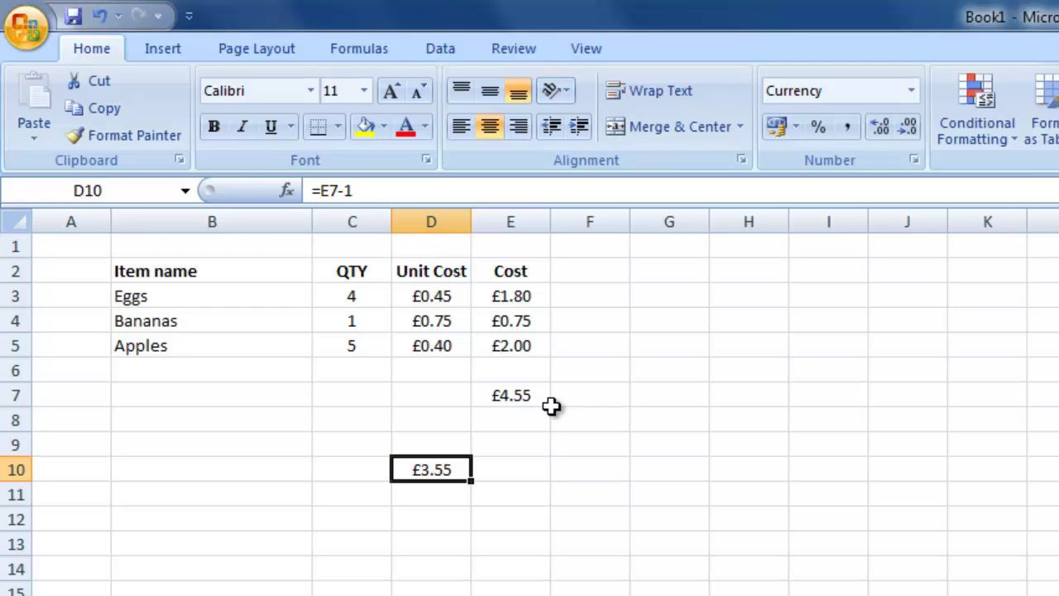
{"action": "type", "text": "="}
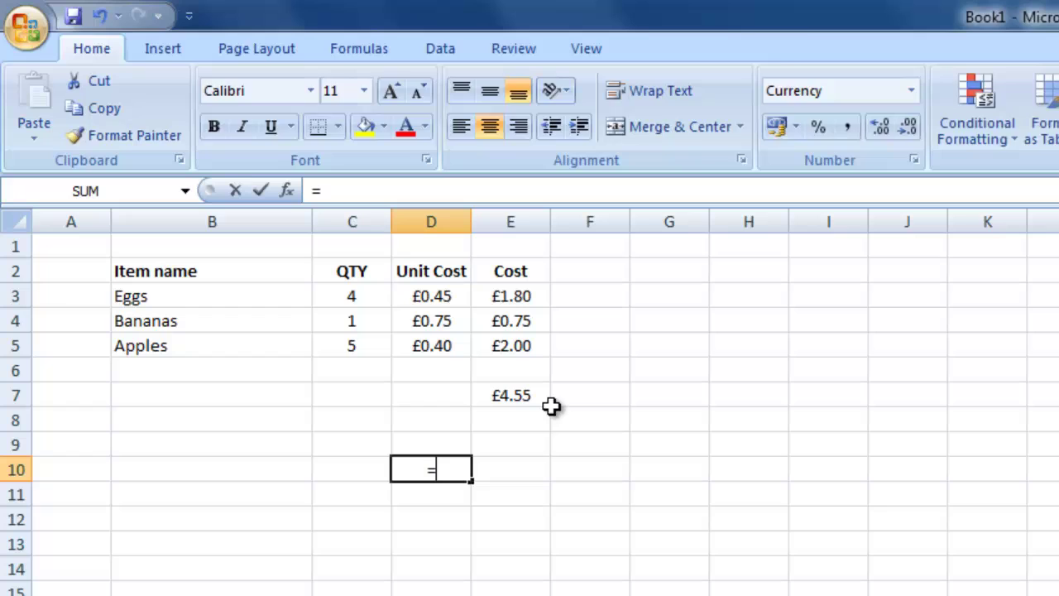
{"action": "left_click", "coordinate": [518, 395]}
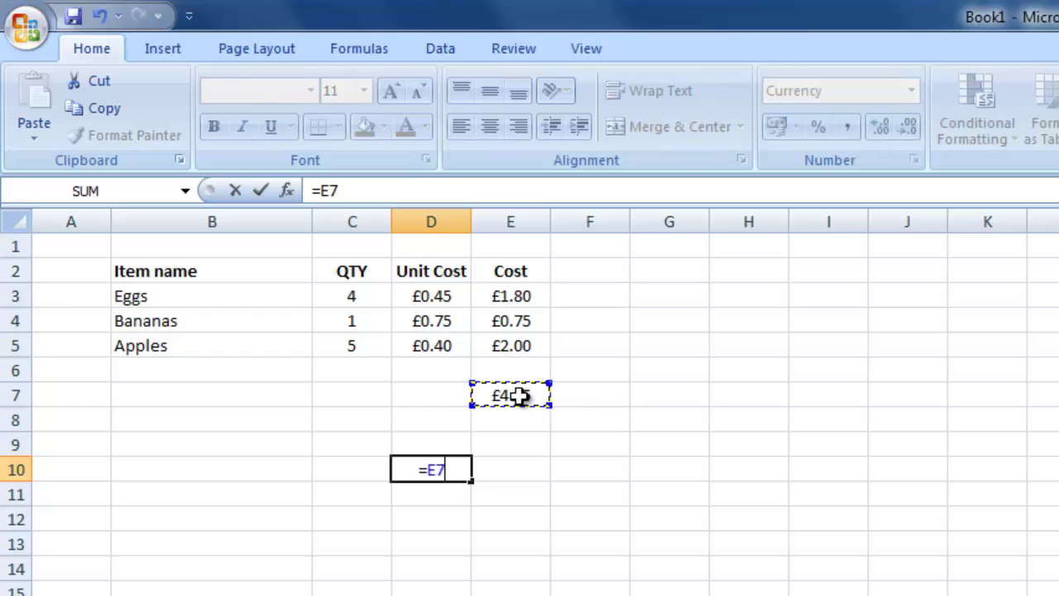
{"action": "type", "text": "/10"}
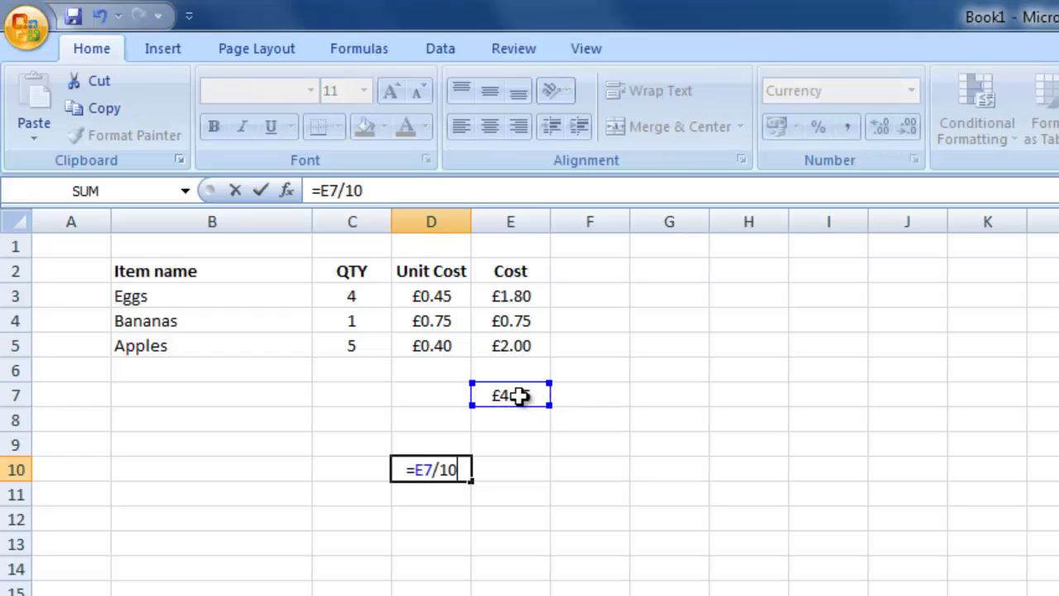
{"action": "key", "text": "Return"}
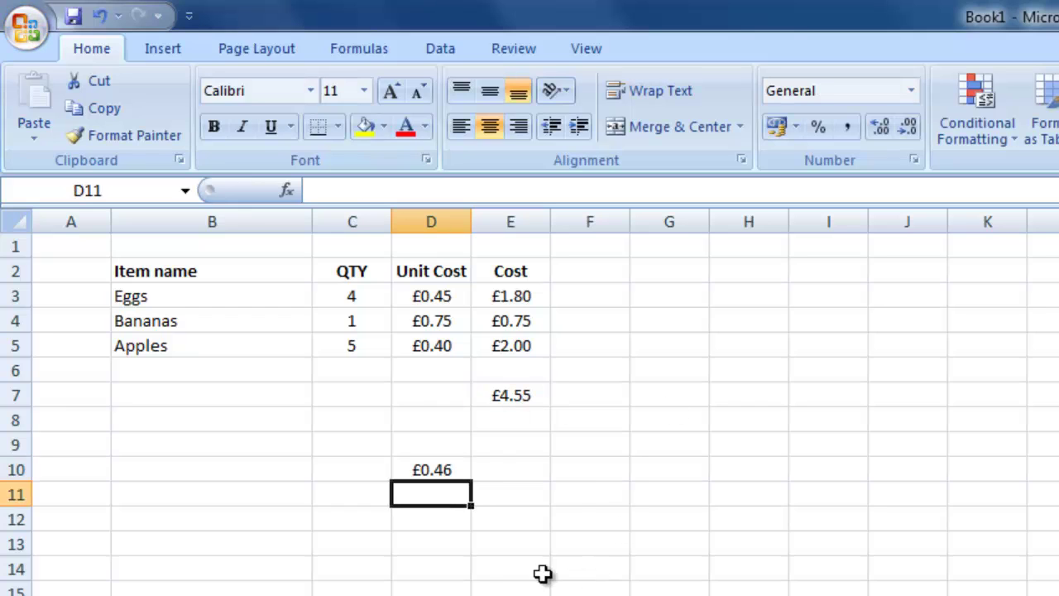
Show the operators +, -, / and * one at a time in D10, and leave the cell empty
{"action": "left_click", "coordinate": [447, 470]}
{"action": "type", "text": "+"}
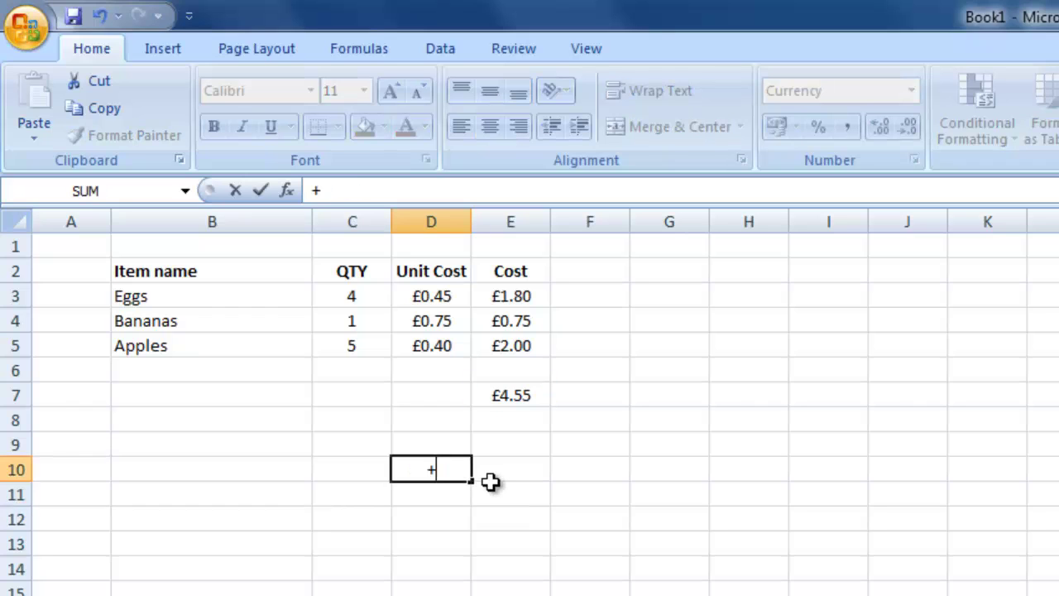
{"action": "key", "text": "BackSpace"}
{"action": "type", "text": "-"}
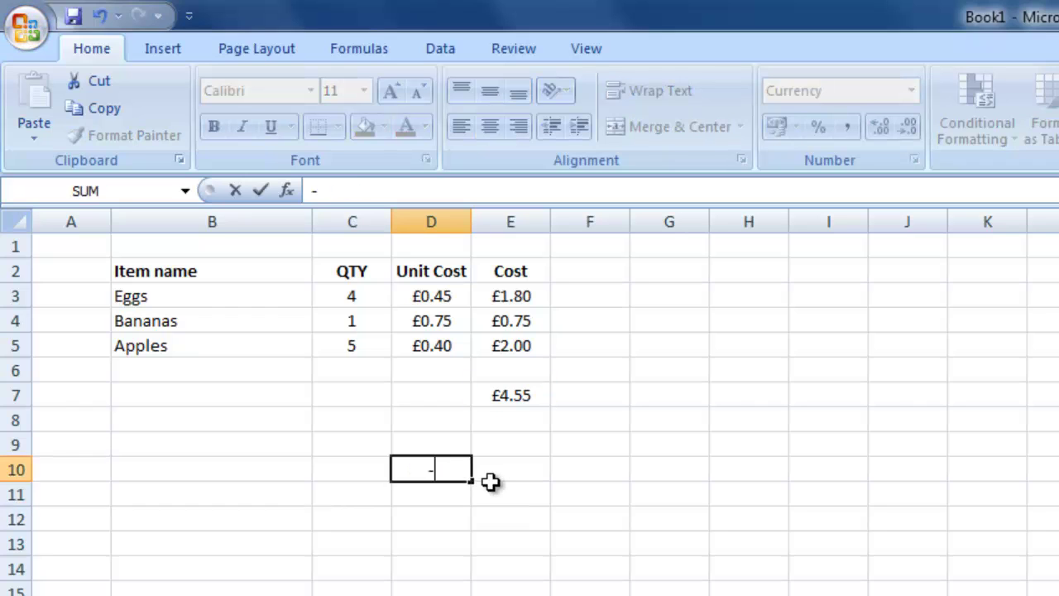
{"action": "key", "text": "BackSpace"}
{"action": "type", "text": "/"}
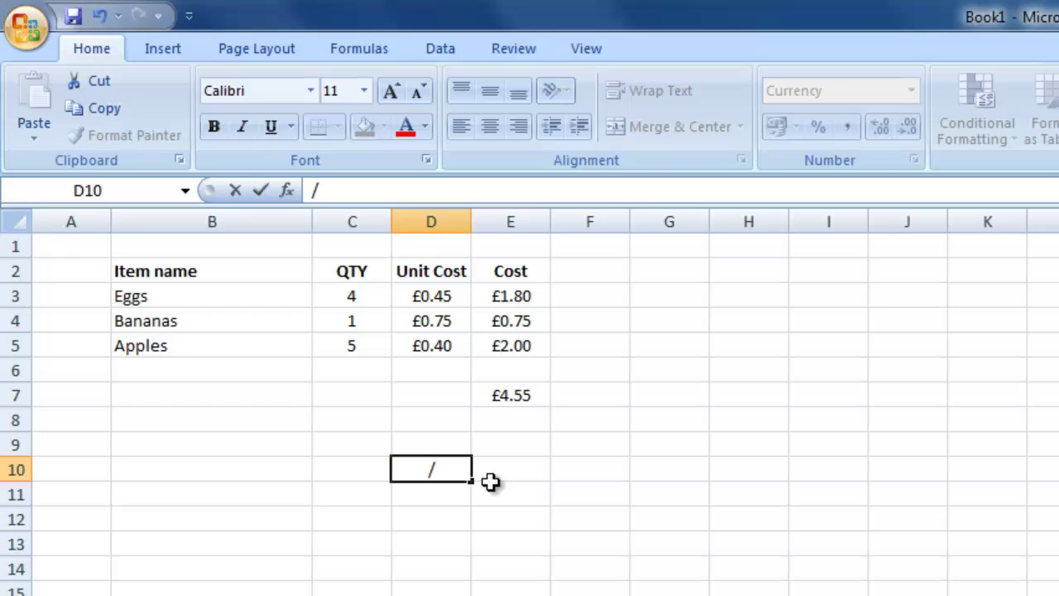
{"action": "key", "text": "BackSpace"}
{"action": "type", "text": "*"}
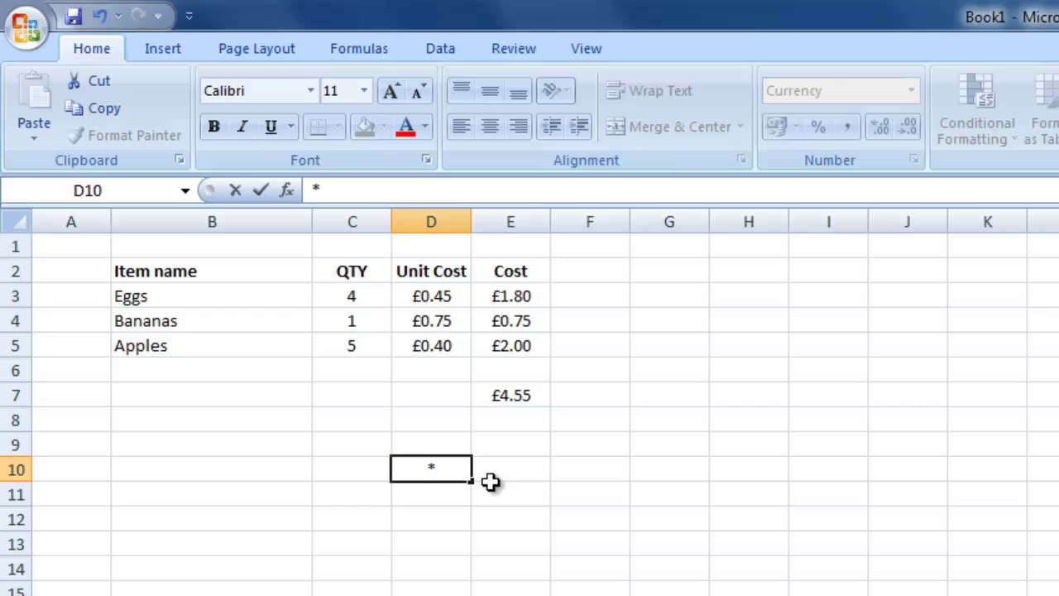
{"action": "key", "text": "BackSpace"}
{"action": "key", "text": "Return"}
{"action": "key", "text": "Up"}
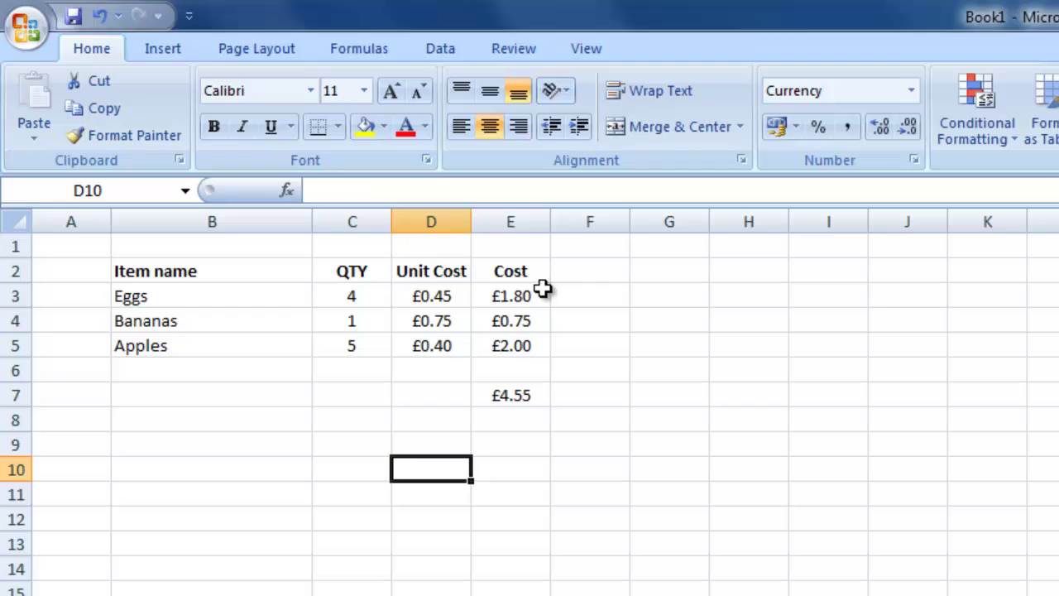
Examine the cost formulas for Eggs, Bananas and Apples in E3, E4 and E5
{"action": "left_click", "coordinate": [540, 298]}
{"action": "left_click", "coordinate": [530, 319]}
{"action": "left_click", "coordinate": [524, 345]}
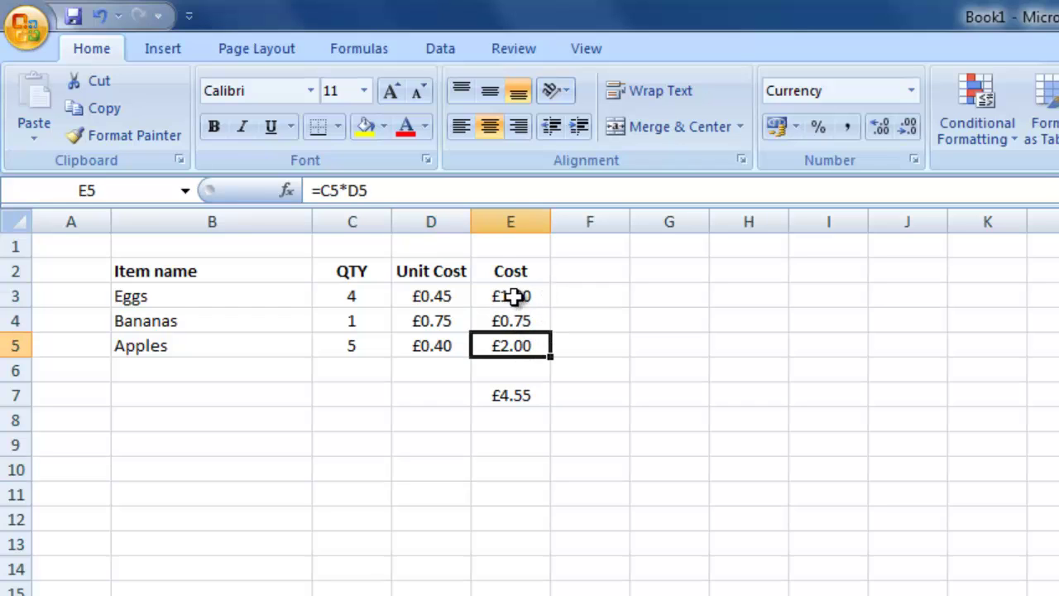
{"action": "left_click", "coordinate": [514, 297]}
{"action": "left_click", "coordinate": [508, 325]}
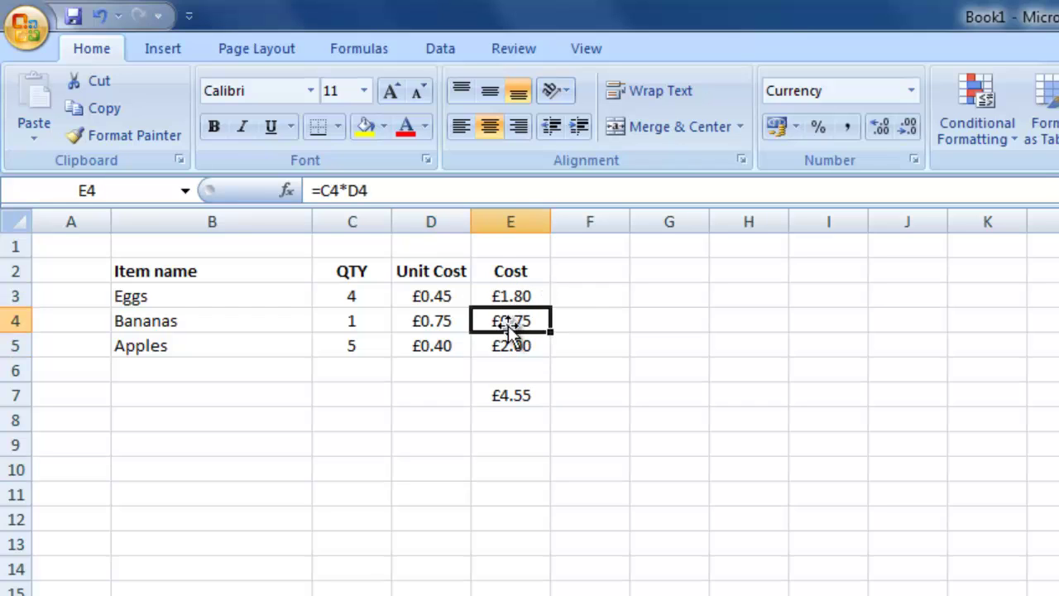
{"action": "left_click", "coordinate": [513, 345]}
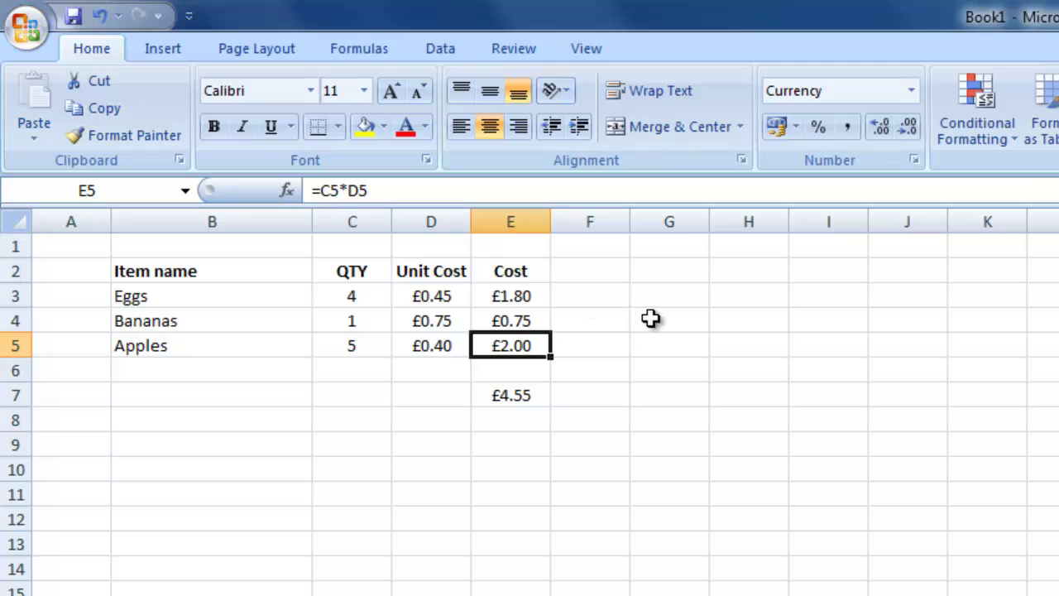
{"action": "left_click", "coordinate": [524, 296]}
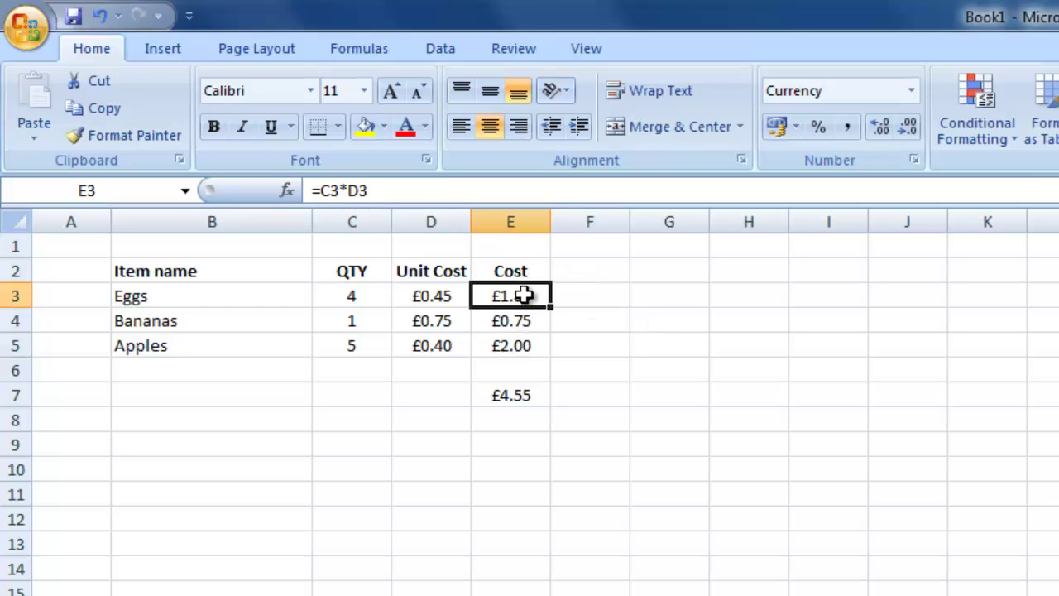
{"action": "left_click", "coordinate": [521, 320]}
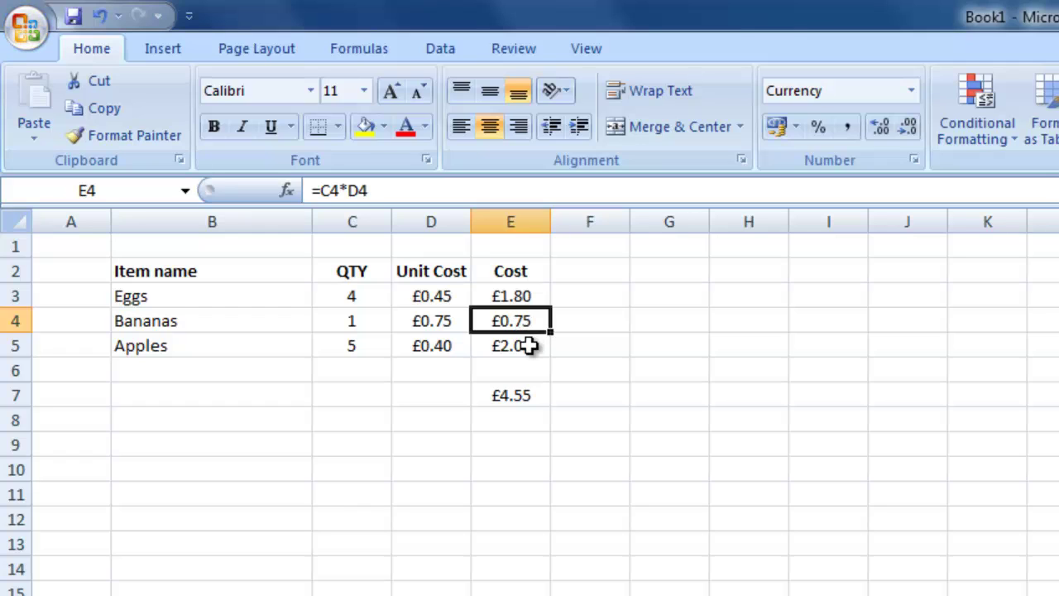
{"action": "left_click", "coordinate": [529, 345]}
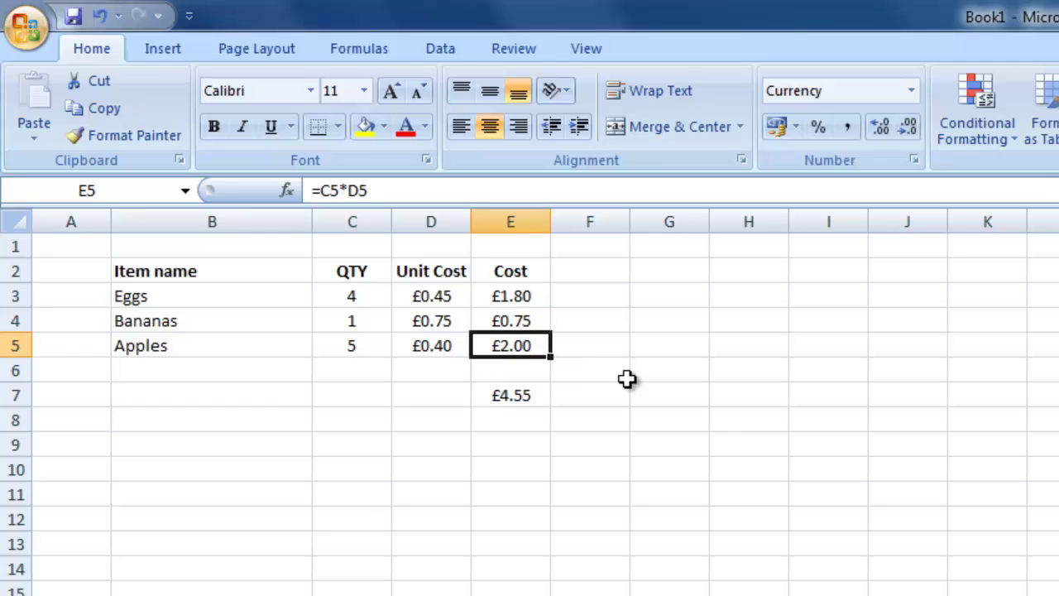